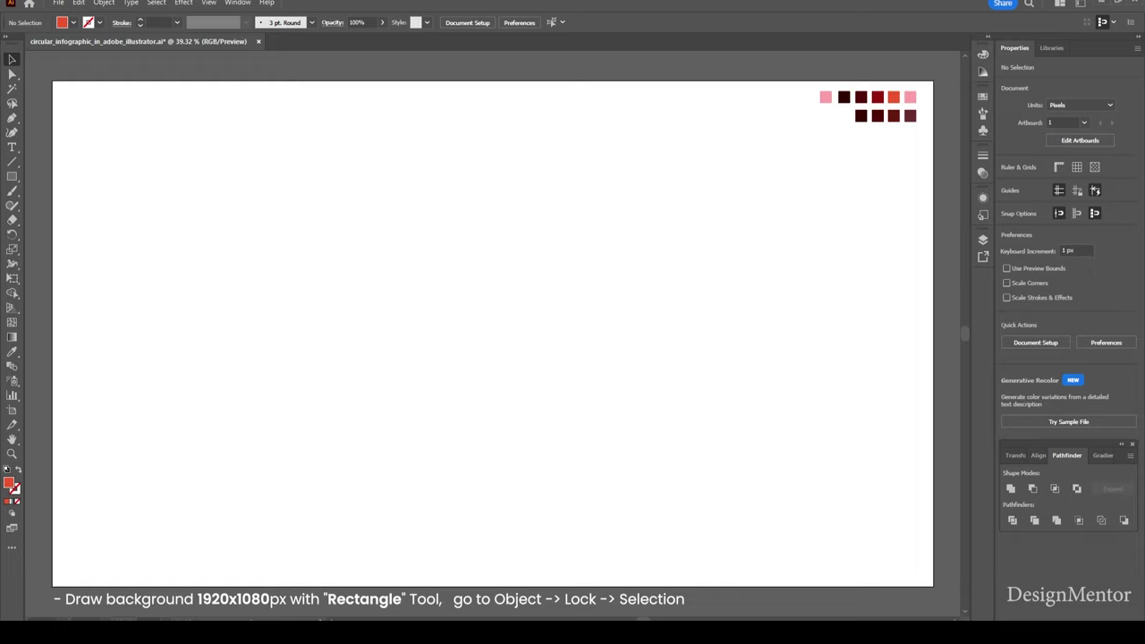
# - Sample the pink swatch and draw a 1920×1080 px pink rectangle
pyautogui.press('i')
pyautogui.click(825, 97)
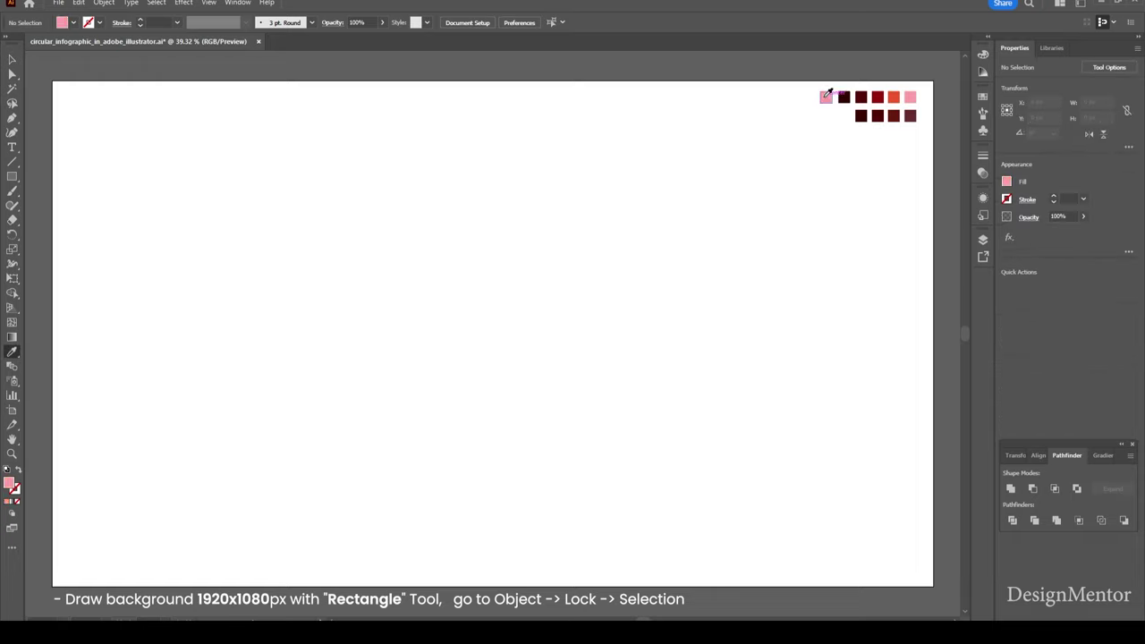
pyautogui.click(11, 176)
pyautogui.click(327, 234)
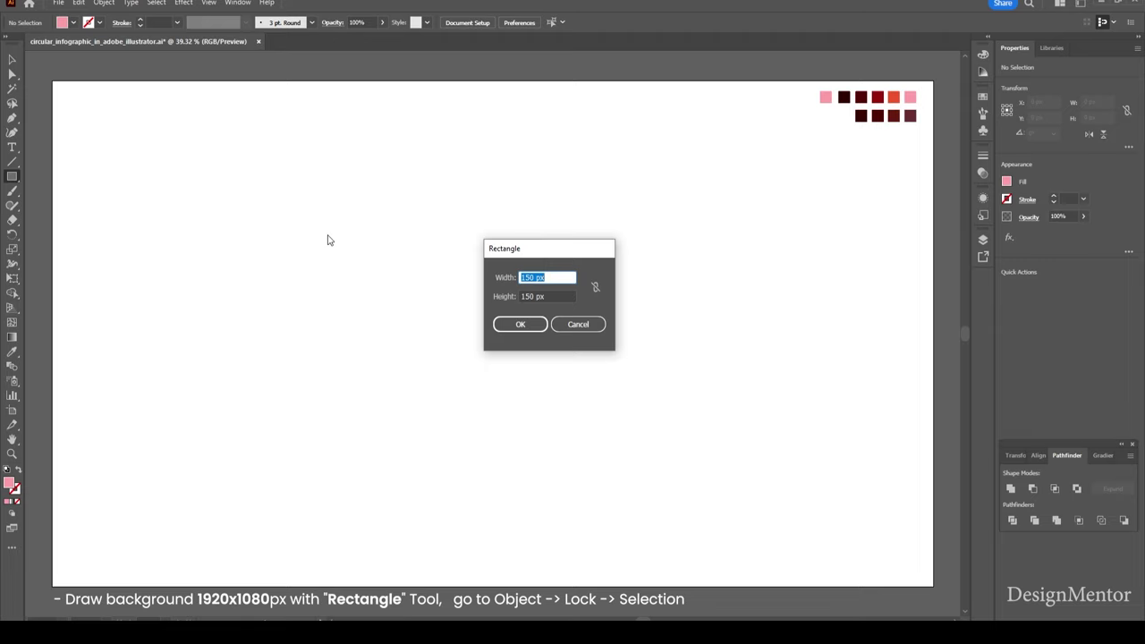
pyautogui.write('1920')
pyautogui.press('Tab')
pyautogui.write('10')
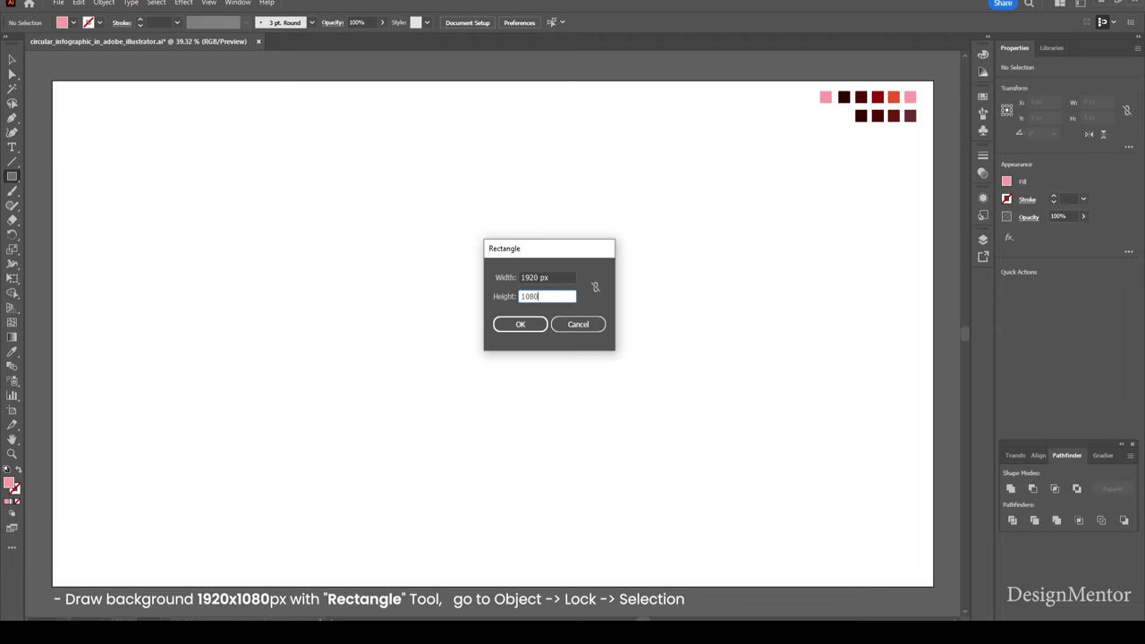
pyautogui.press('Return')
# - Send the pink rectangle to the back, centre it on the artboard, and lock it
pyautogui.press('v')
pyautogui.rightClick(497, 335)
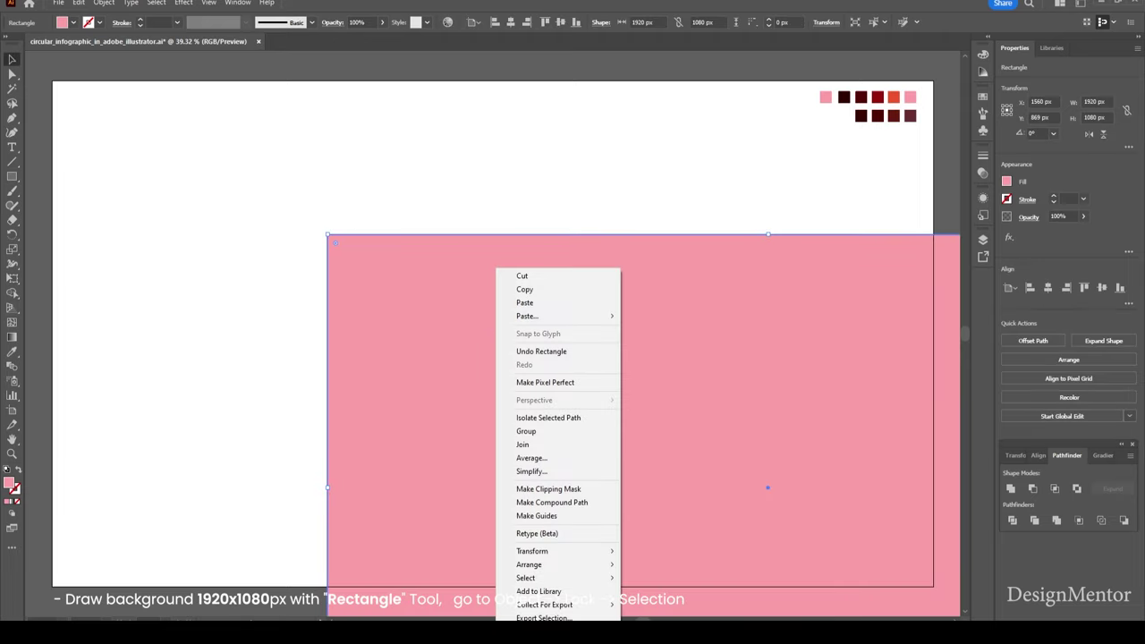
pyautogui.click(680, 605)
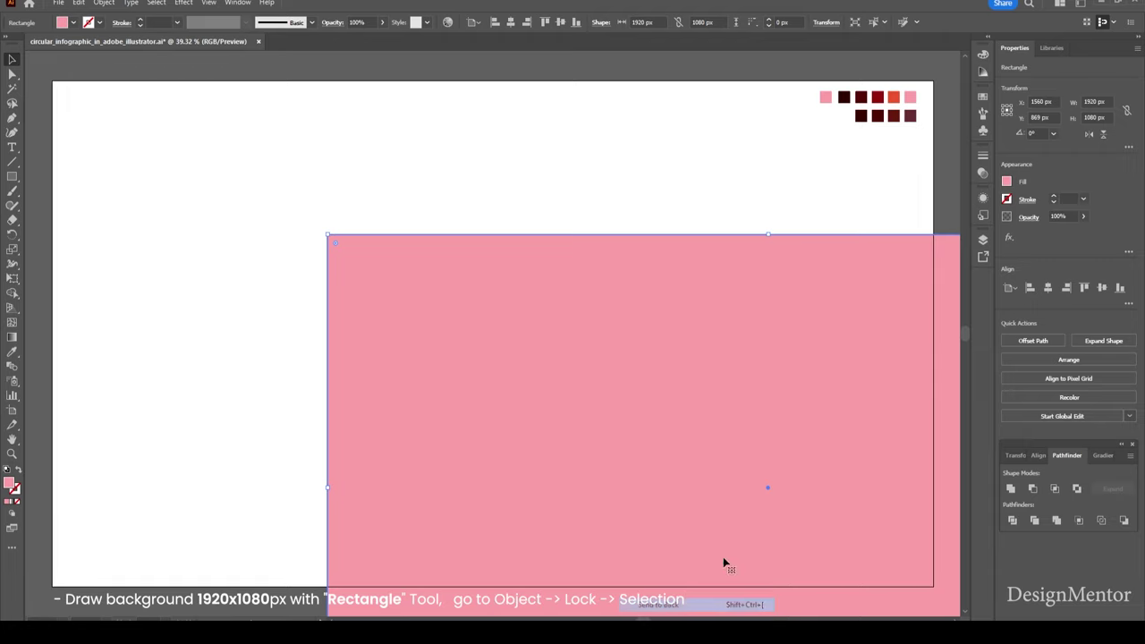
pyautogui.click(1040, 456)
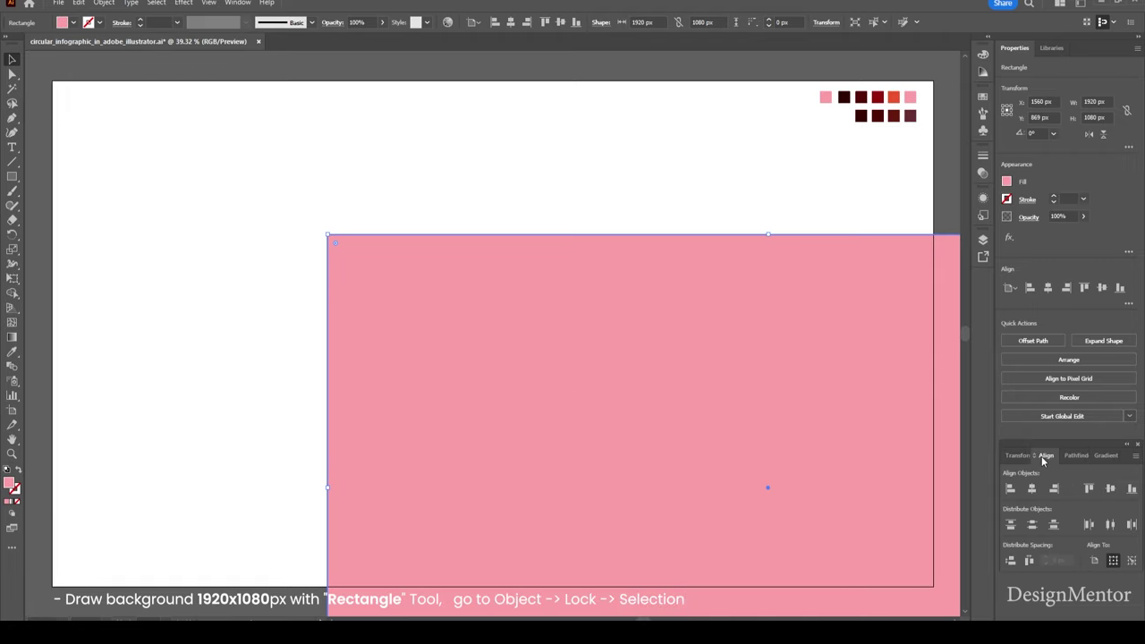
pyautogui.click(1032, 489)
pyautogui.click(1110, 488)
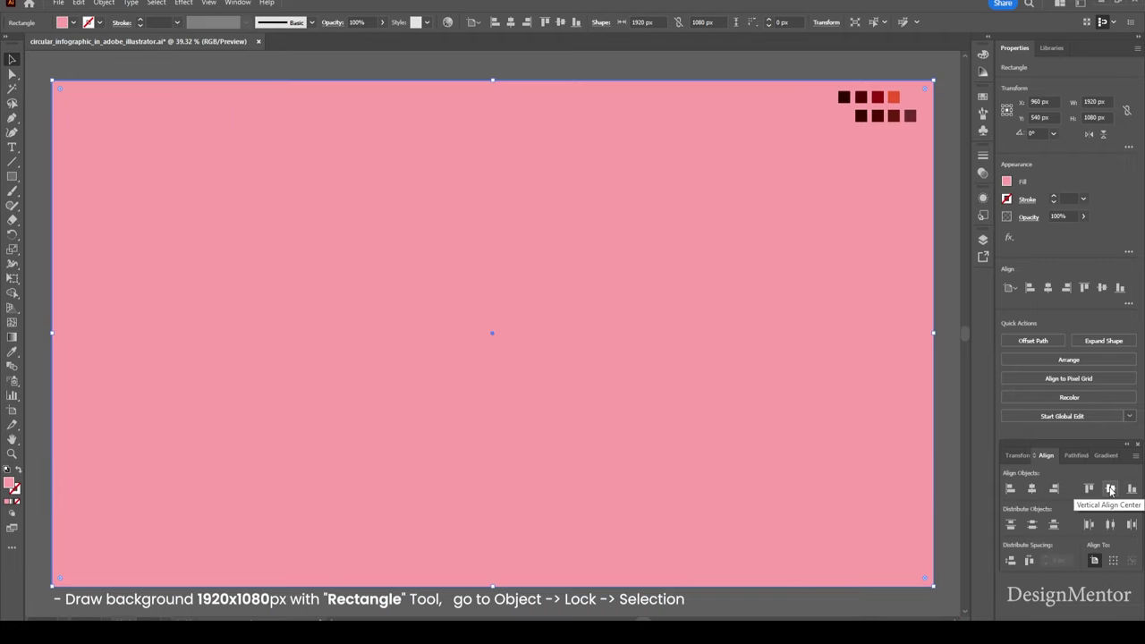
pyautogui.click(104, 3)
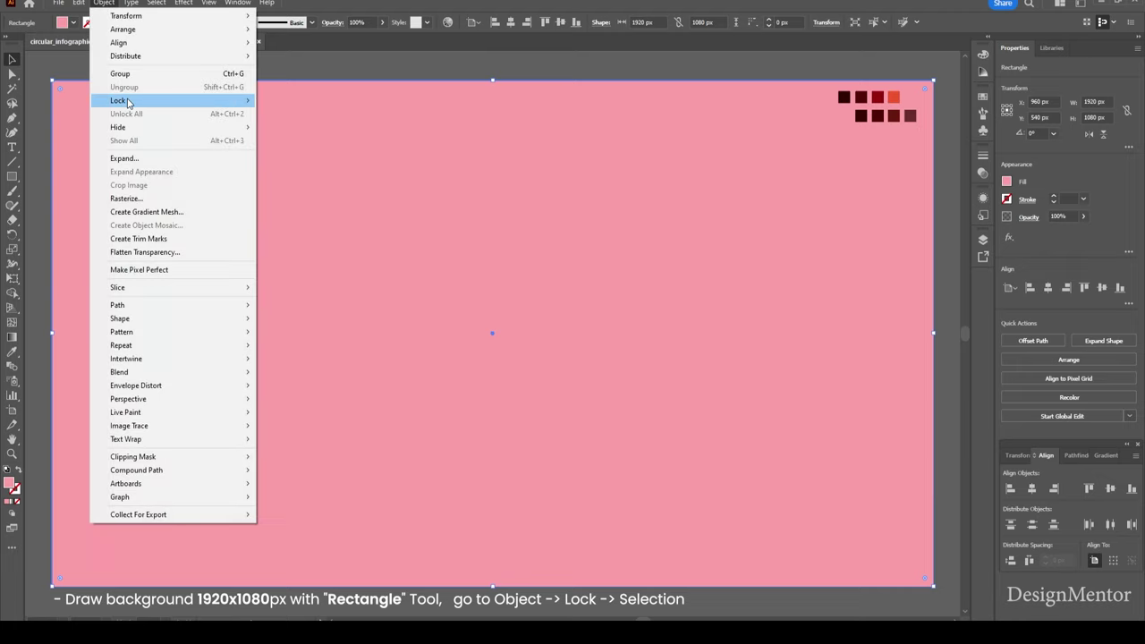
pyautogui.click(282, 99)
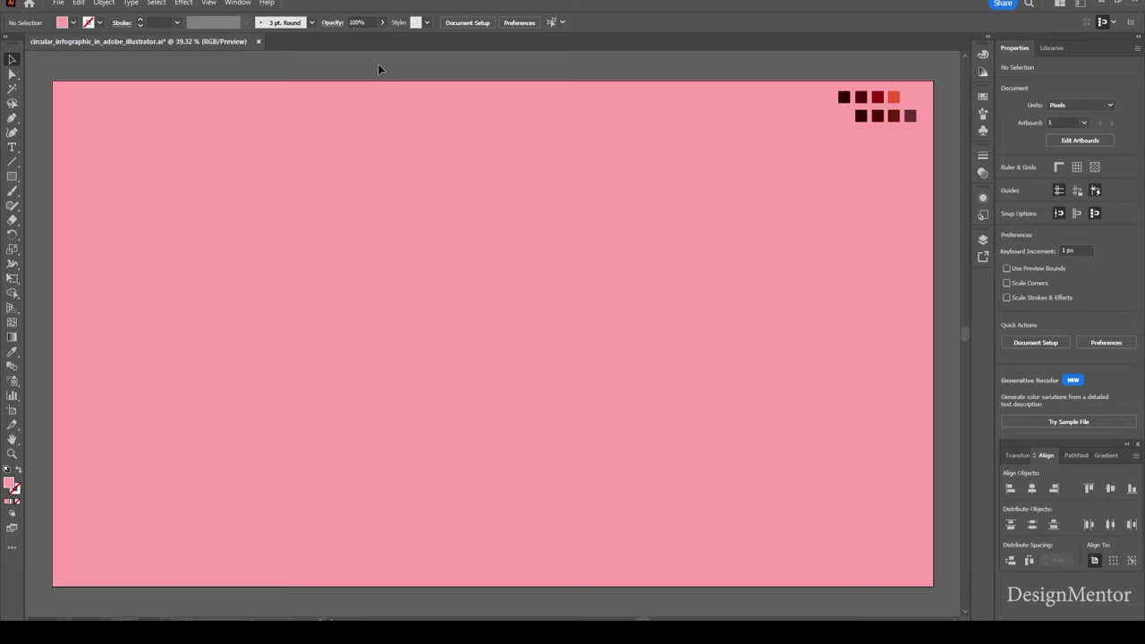
# - Draw a dark maroon 1000×1000 px square centred on the artboard
pyautogui.press('i')
pyautogui.click(844, 97)
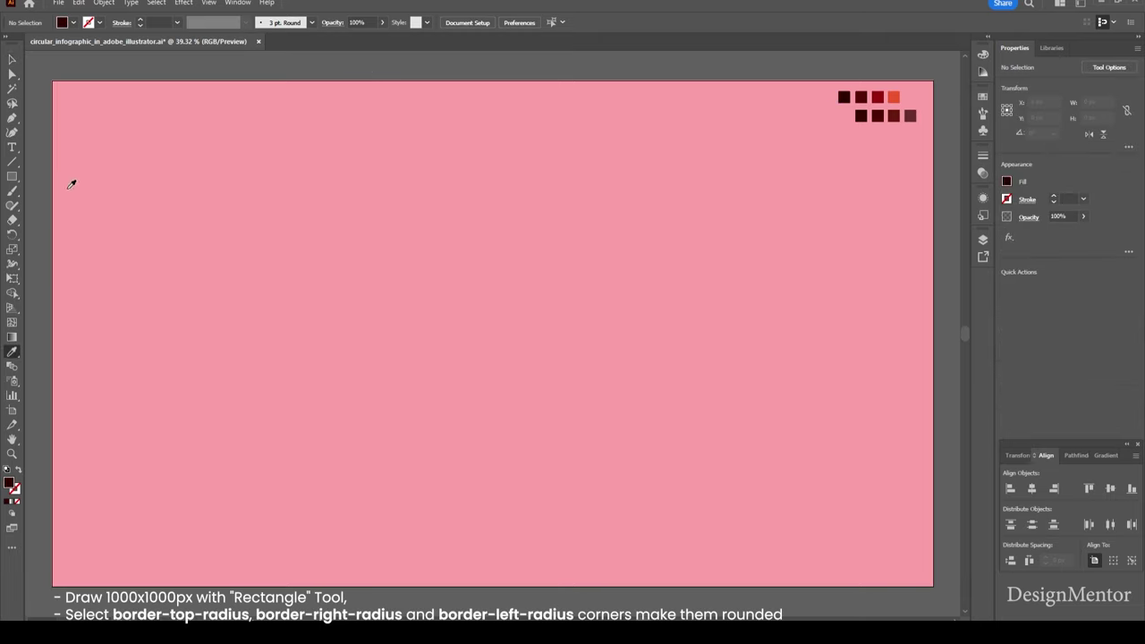
pyautogui.click(12, 177)
pyautogui.click(427, 240)
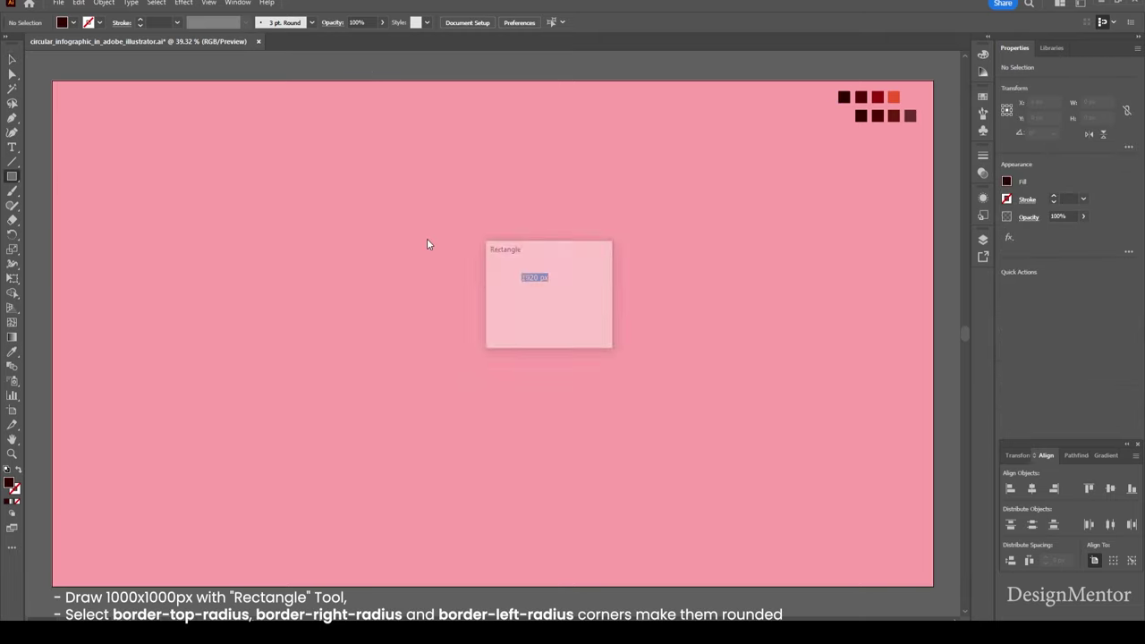
pyautogui.write('1')
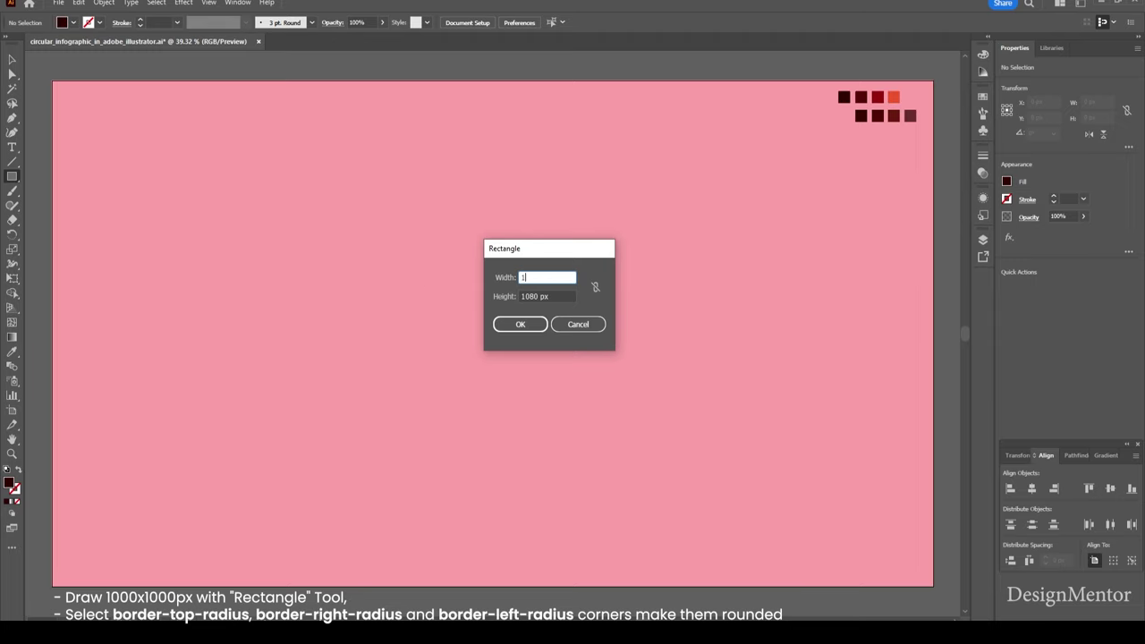
pyautogui.write('000')
pyautogui.press('Tab')
pyautogui.write('1')
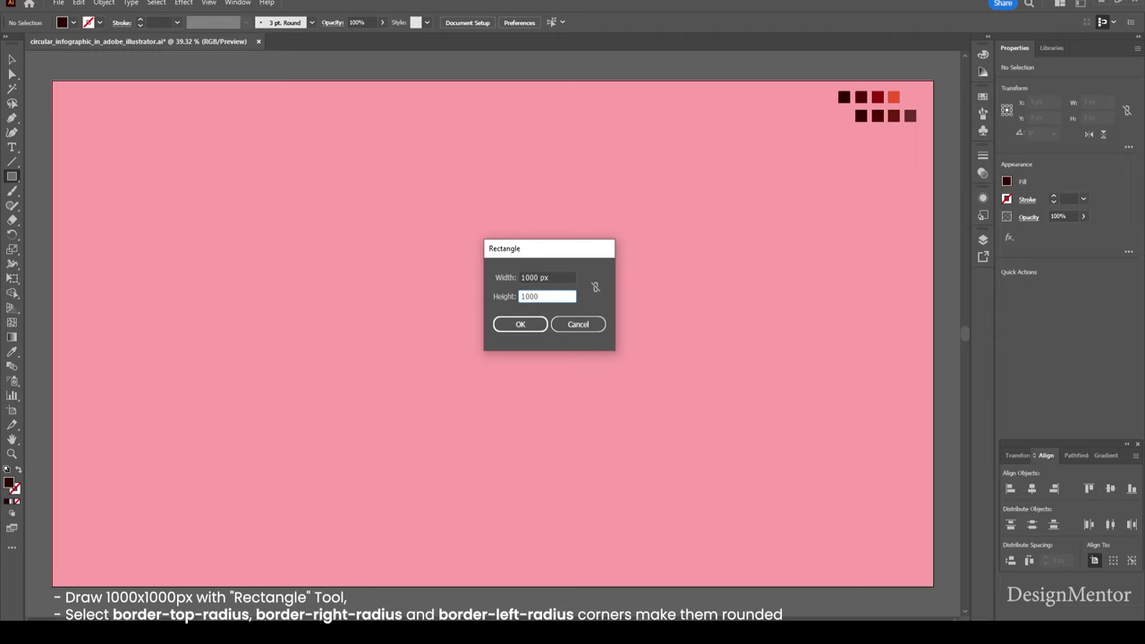
pyautogui.press('Return')
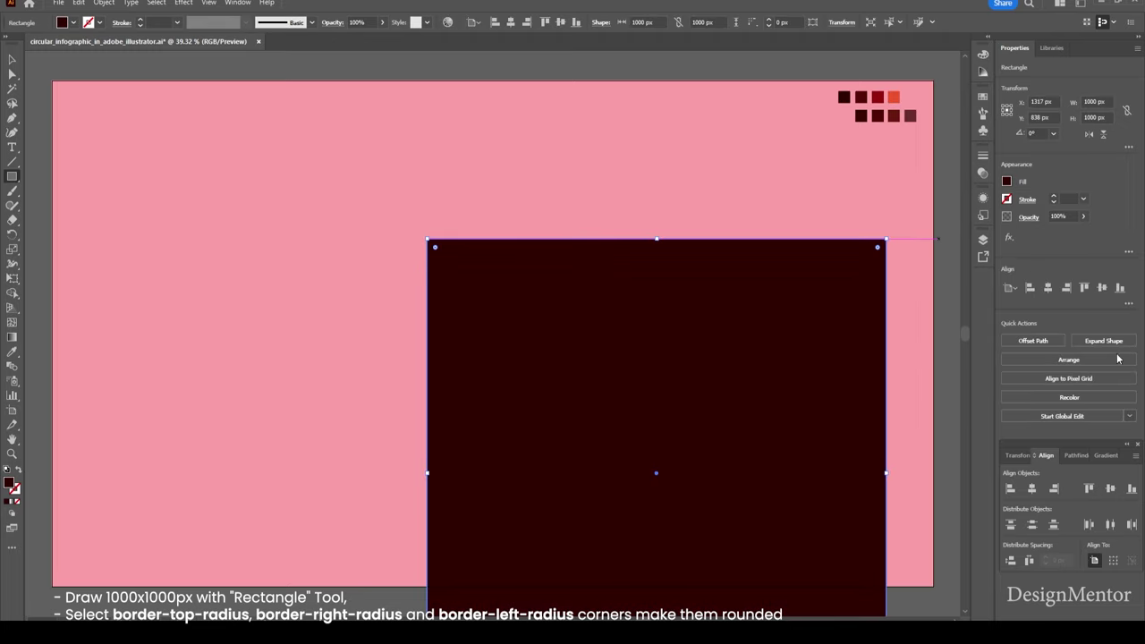
pyautogui.click(1048, 287)
pyautogui.click(1102, 287)
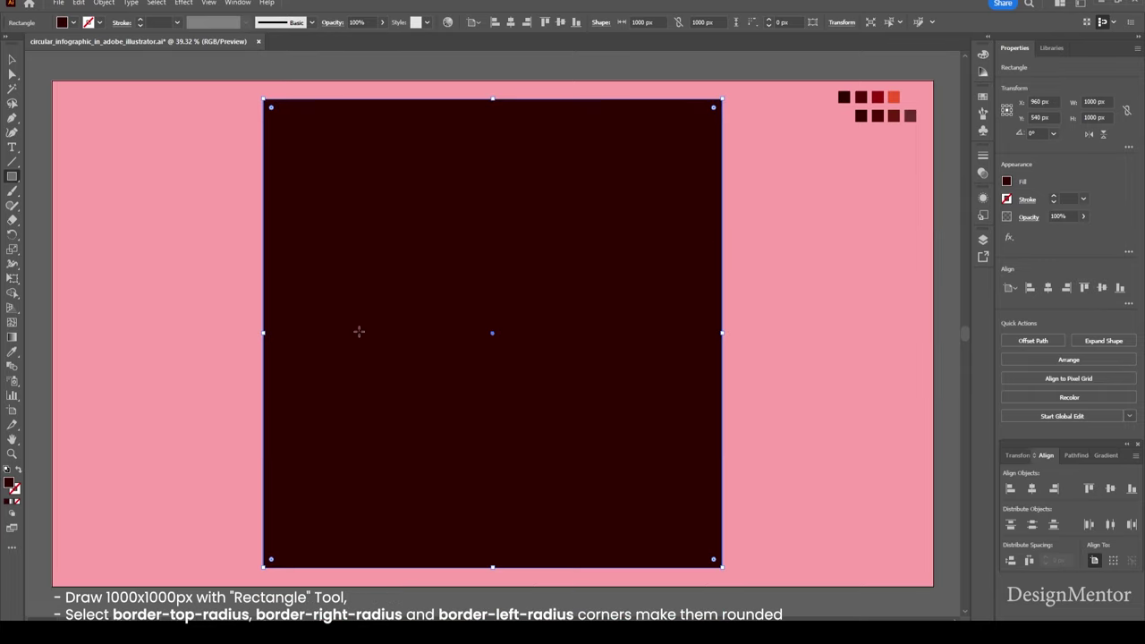
# - Fully round three corners of the square and slightly round the bottom-right corner
pyautogui.press('v')
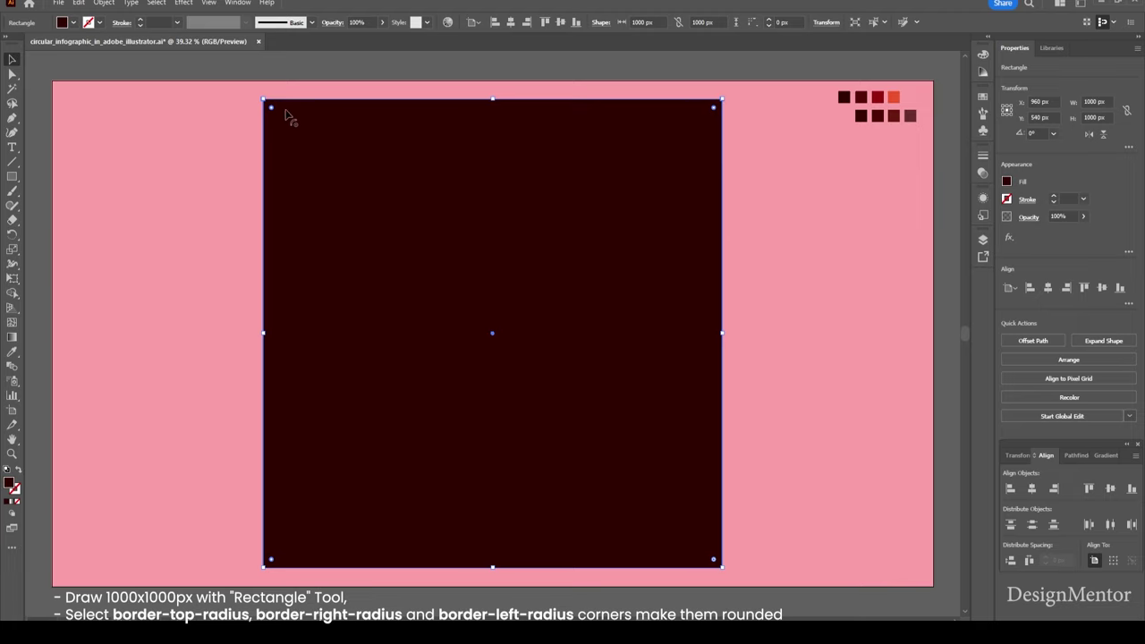
pyautogui.moveTo(273, 109); pyautogui.dragTo(483, 392)
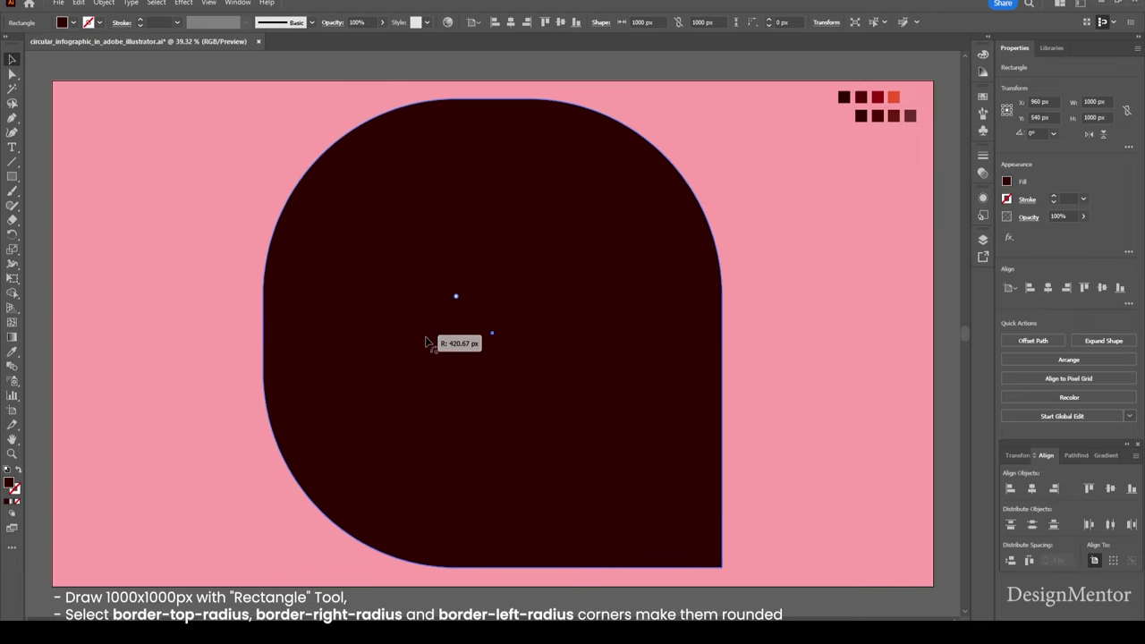
pyautogui.click(818, 328)
pyautogui.click(670, 517)
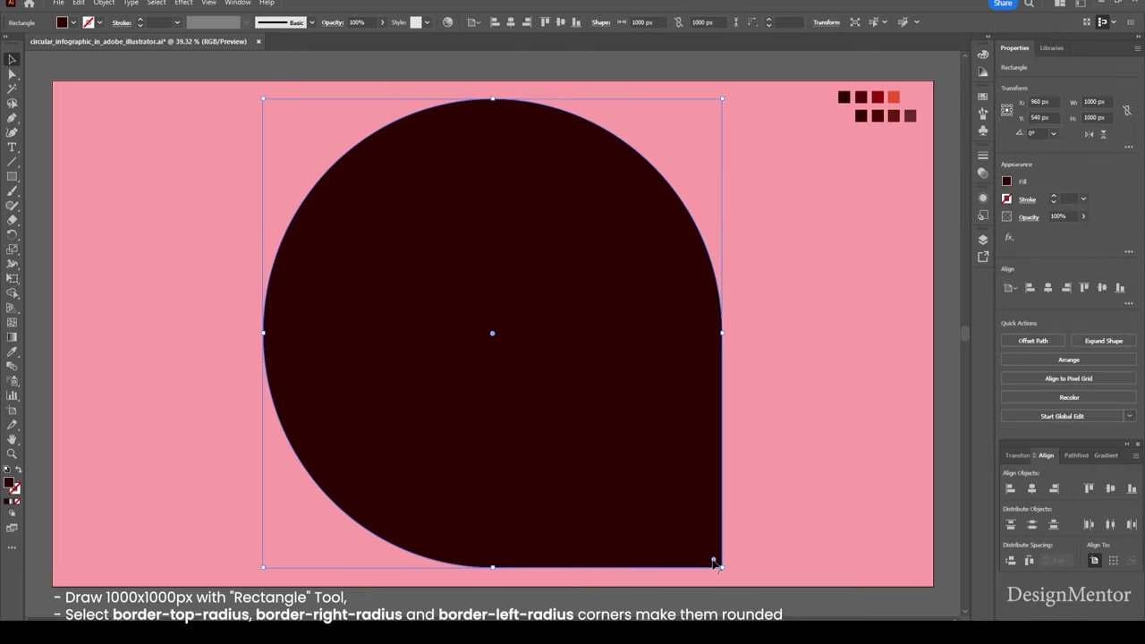
pyautogui.moveTo(716, 562); pyautogui.dragTo(708, 551)
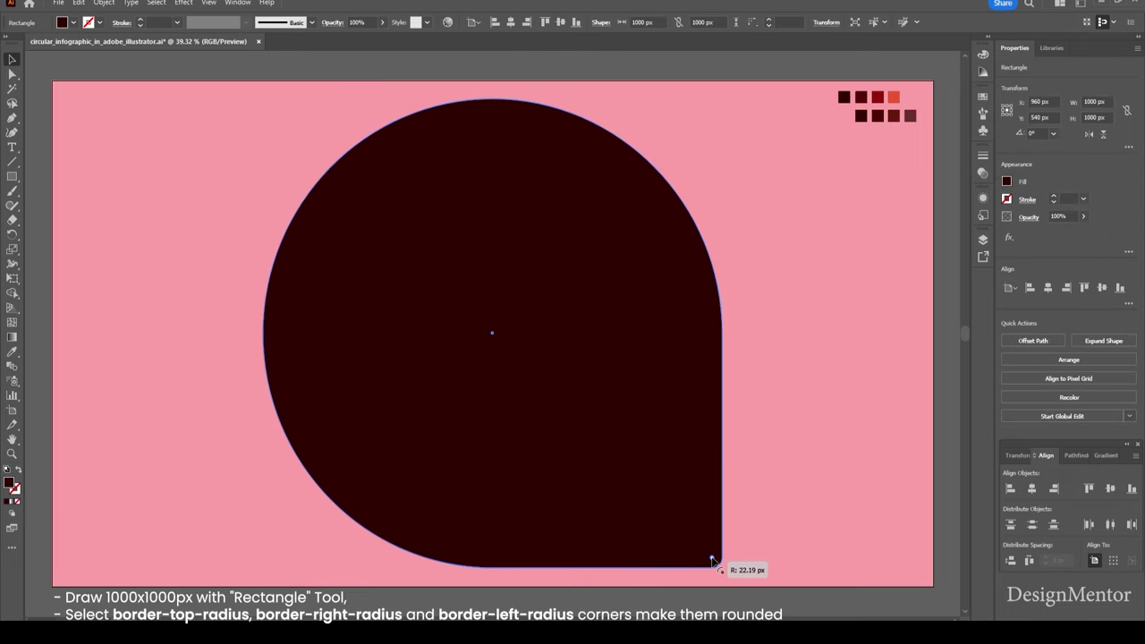
pyautogui.click(761, 537)
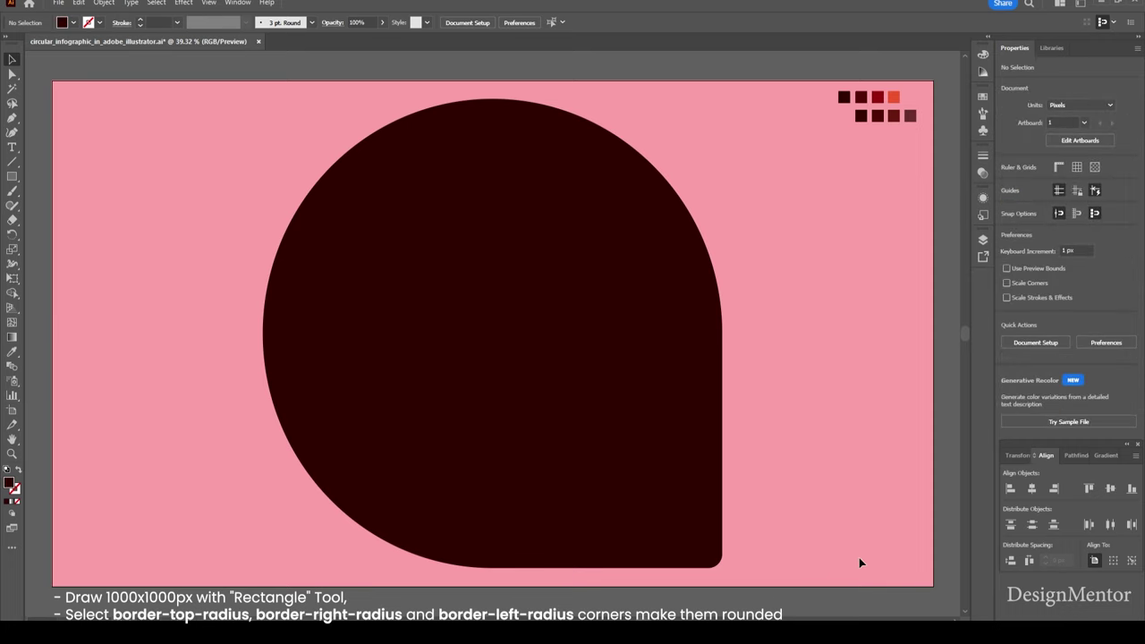
# - Lock the teardrop, then set a white stroke and no fill
pyautogui.click(406, 161)
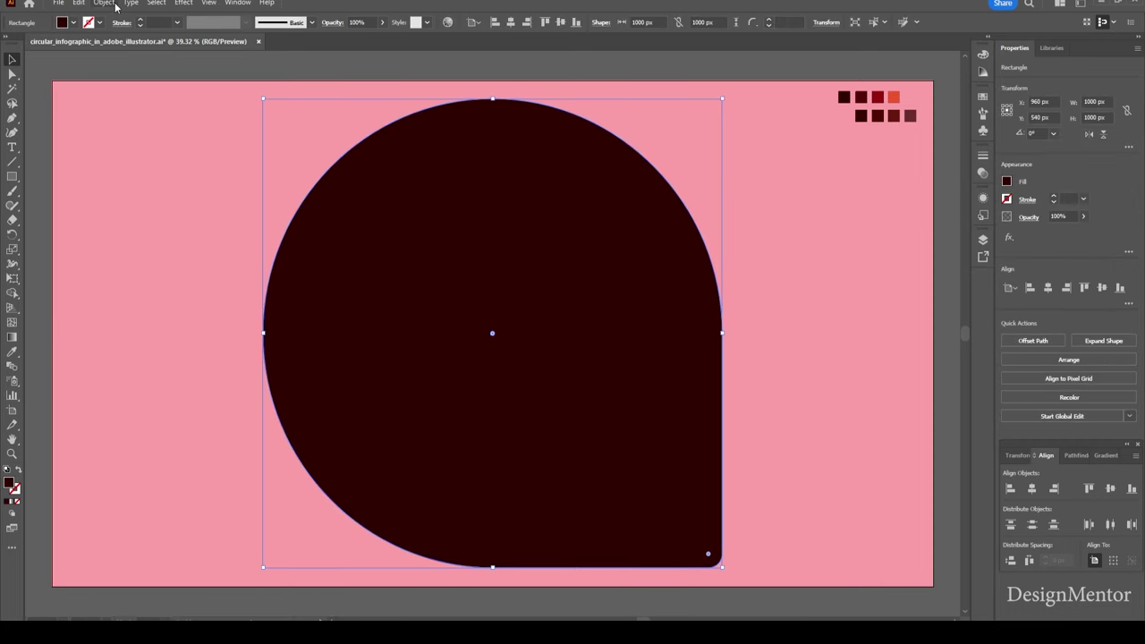
pyautogui.click(114, 4)
pyautogui.click(282, 101)
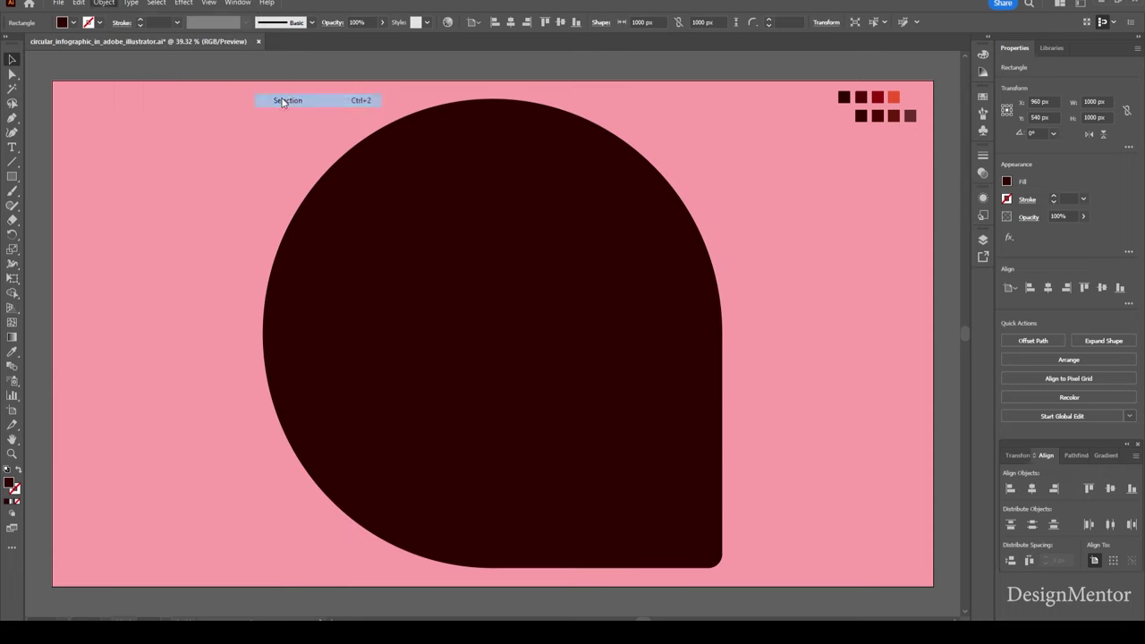
pyautogui.click(100, 22)
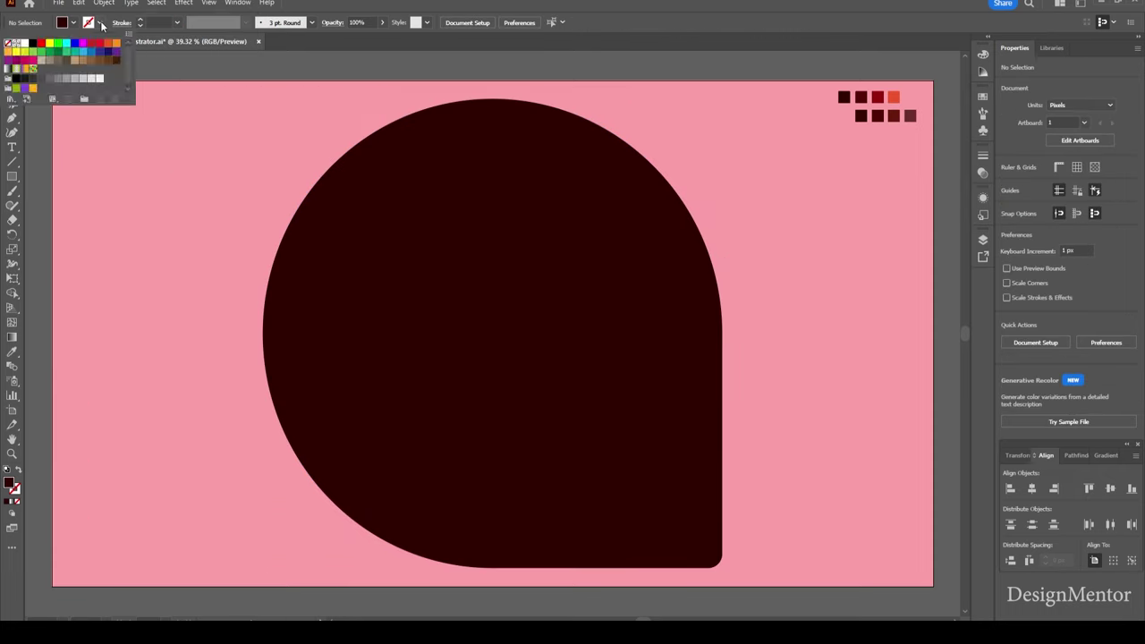
pyautogui.click(15, 43)
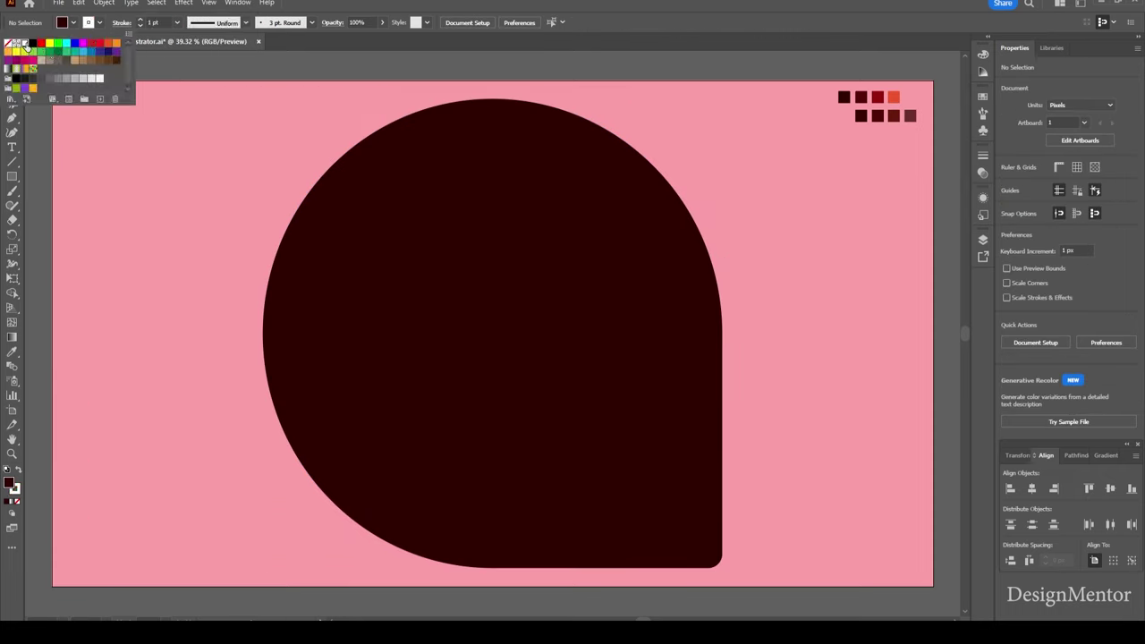
pyautogui.click(73, 22)
pyautogui.click(9, 43)
# - Draw a 900×900 px circle centred on the artboard
pyautogui.click(12, 176)
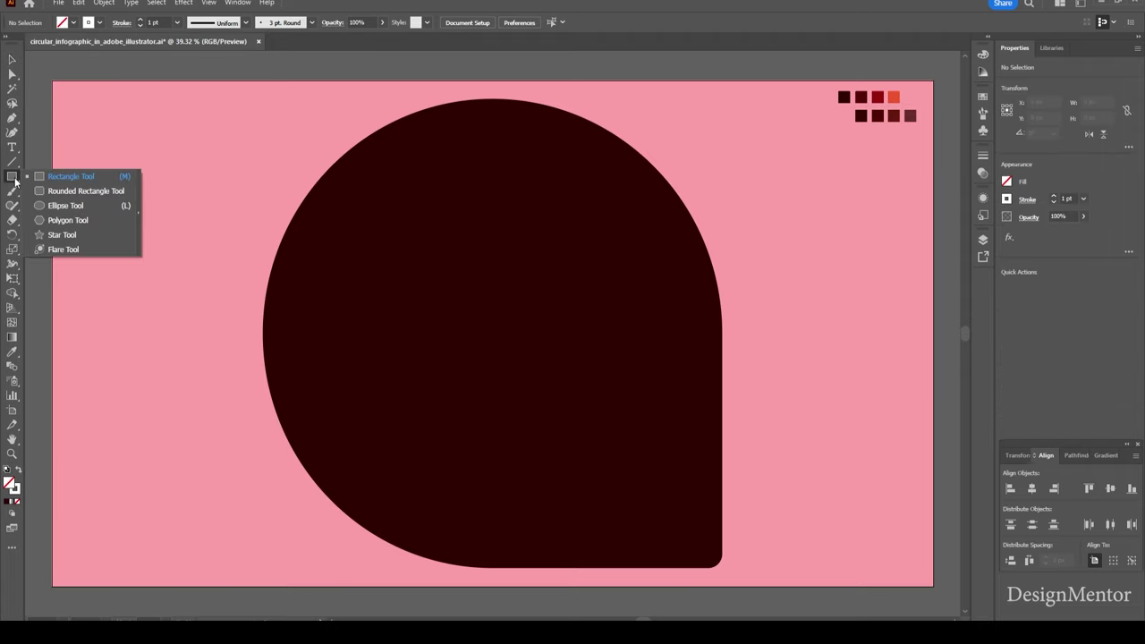
pyautogui.click(66, 205)
pyautogui.click(462, 275)
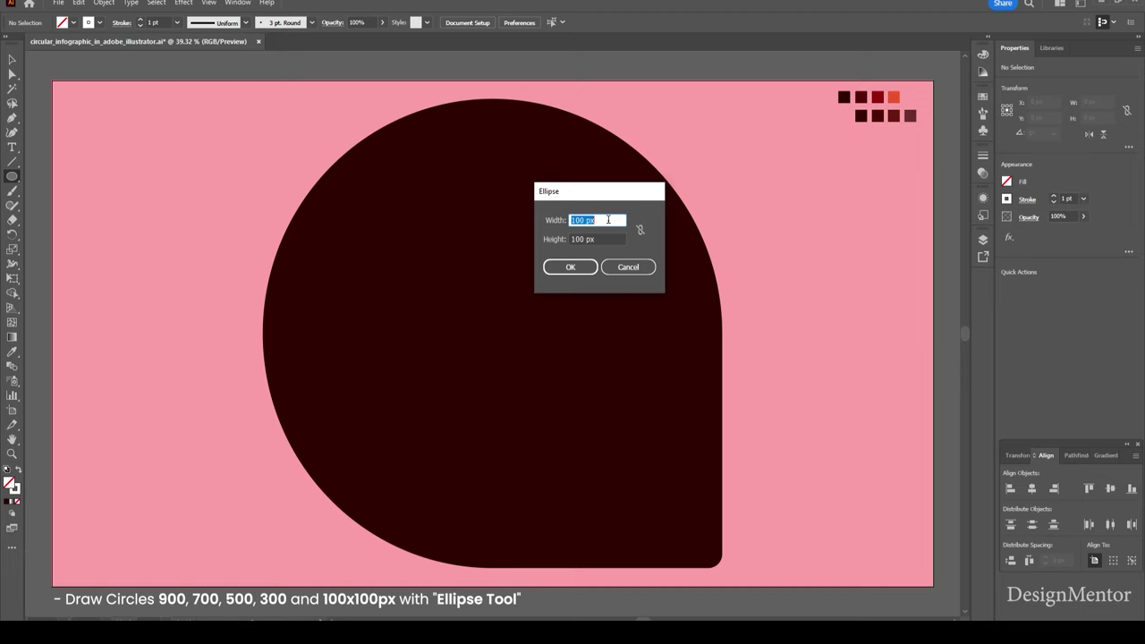
pyautogui.write('900')
pyautogui.press('Tab')
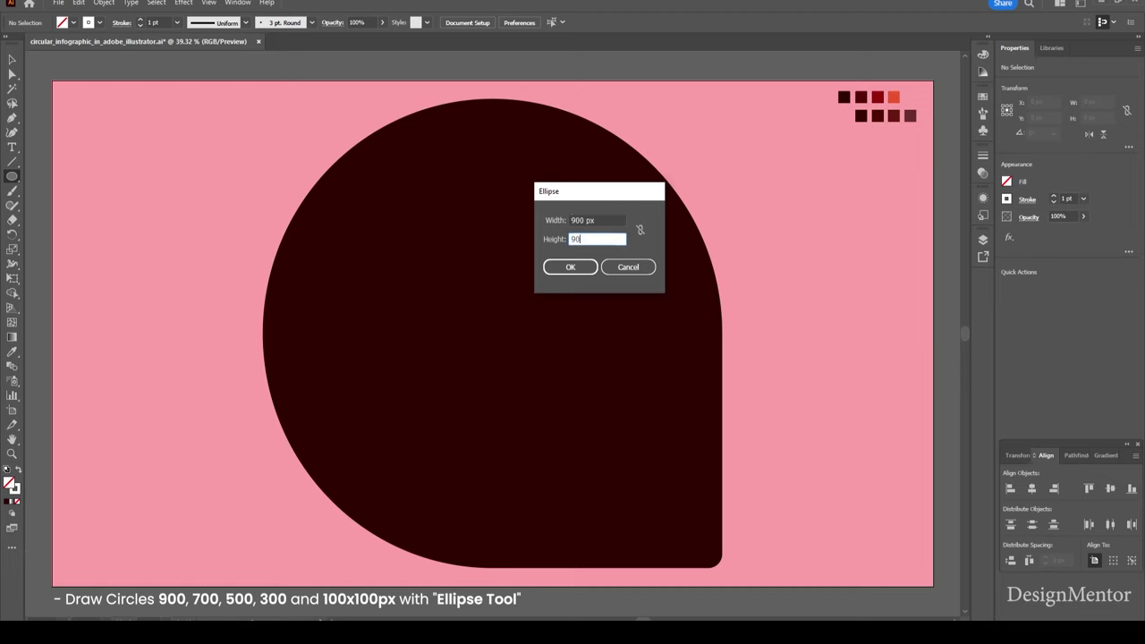
pyautogui.write('900')
pyautogui.press('Return')
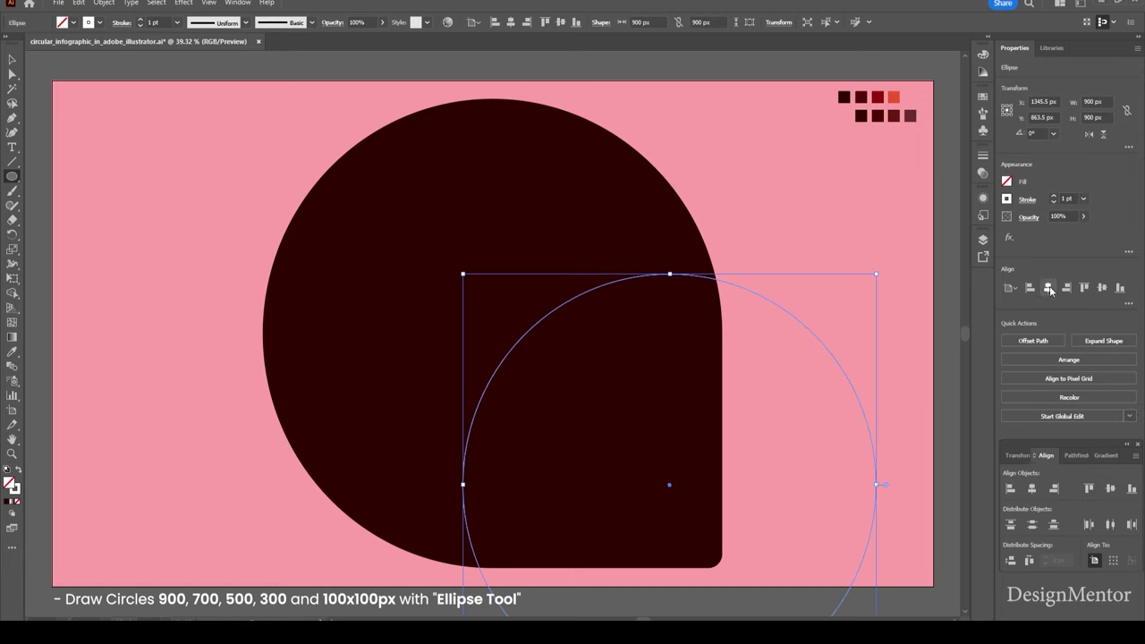
pyautogui.click(1048, 287)
pyautogui.click(1102, 288)
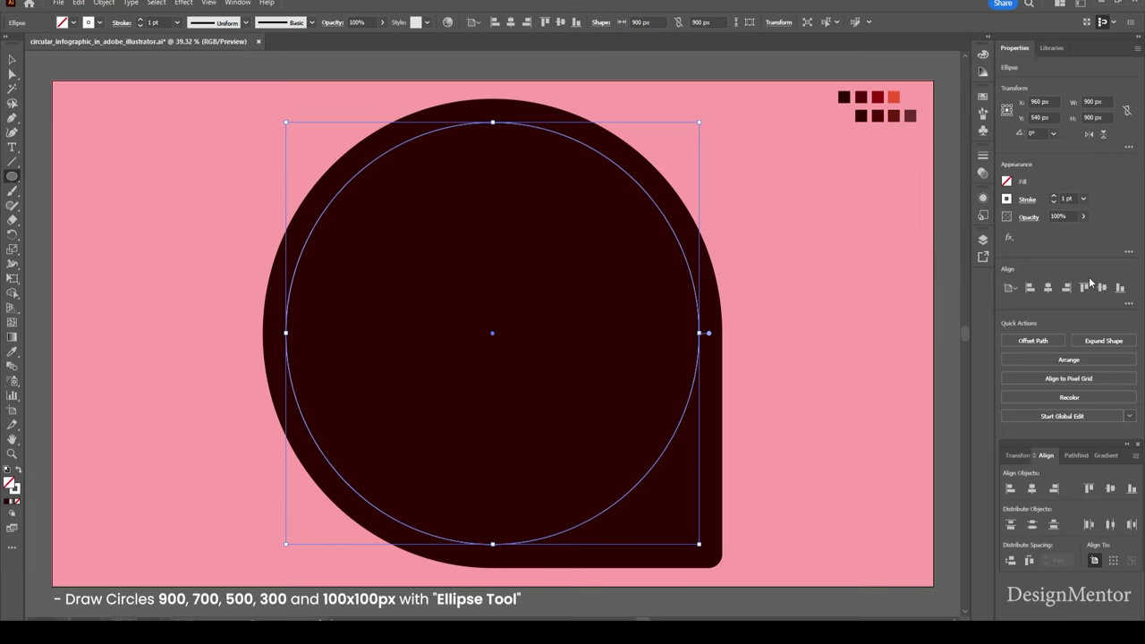
pyautogui.press('v')
pyautogui.click(842, 267)
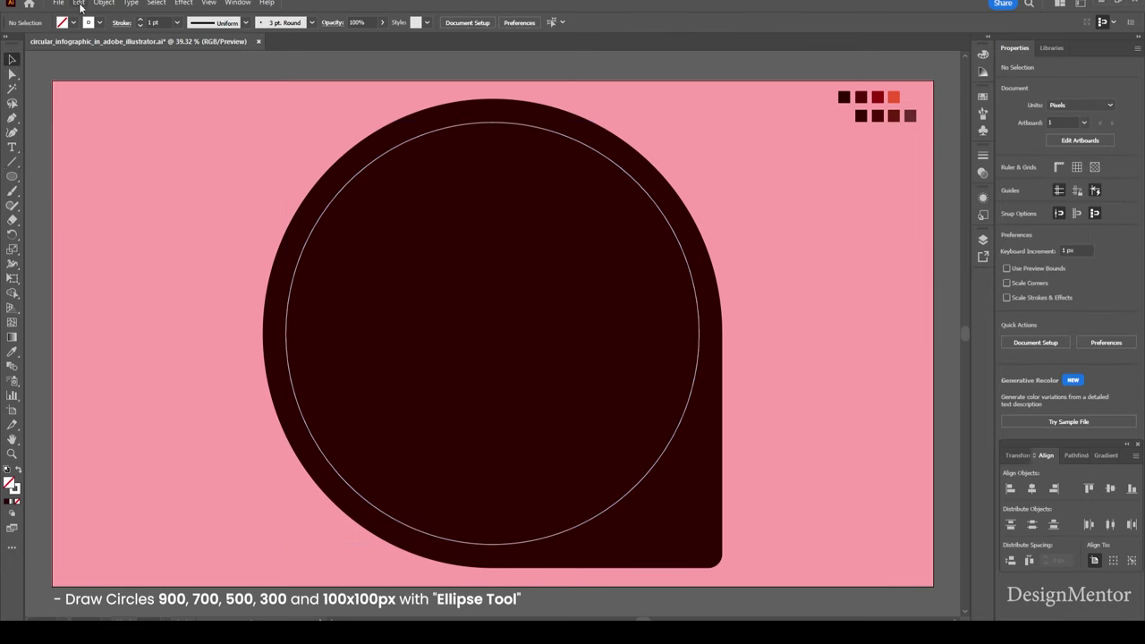
# - Paste a copy of the 900 px circle in front and resize it to 700×700 px
pyautogui.click(388, 159)
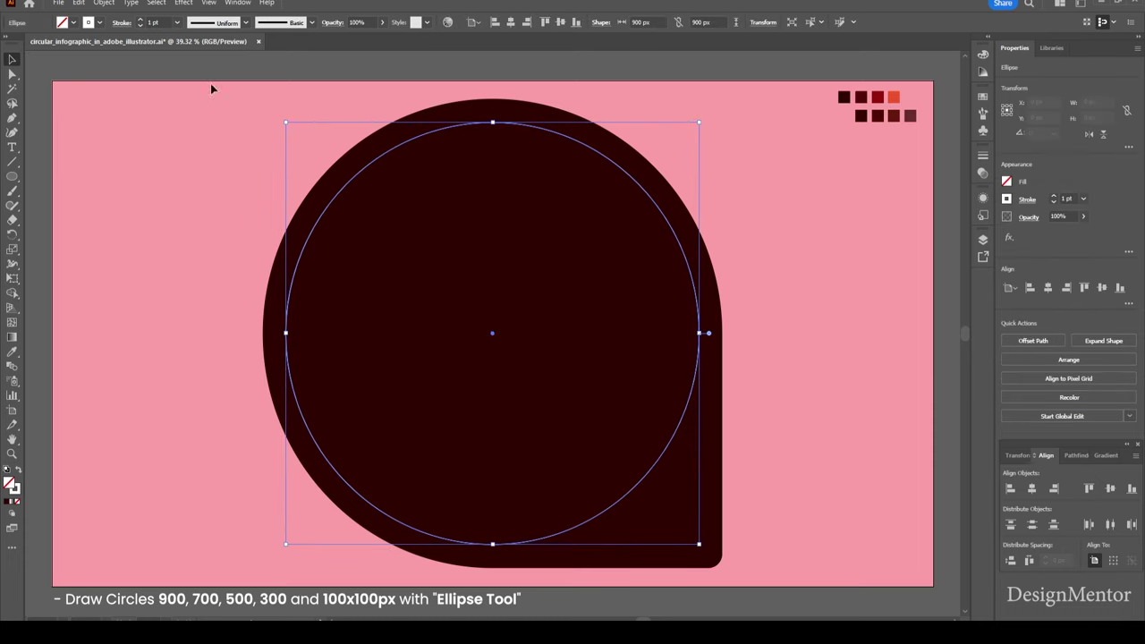
pyautogui.click(81, 5)
pyautogui.click(105, 60)
pyautogui.click(78, 4)
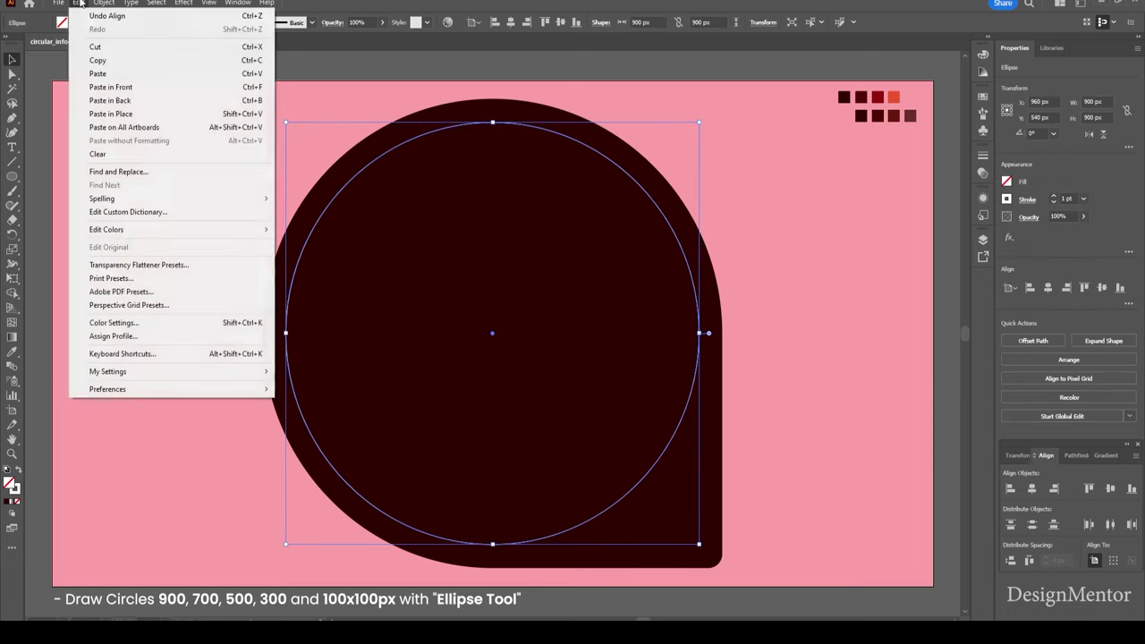
pyautogui.click(164, 88)
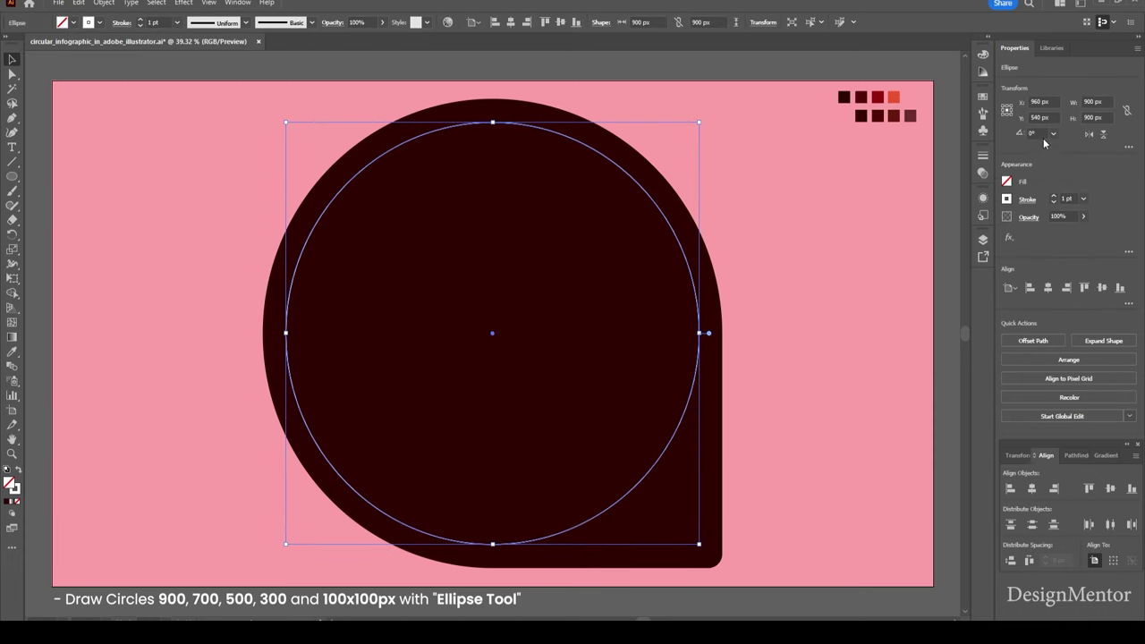
pyautogui.click(1104, 102)
pyautogui.write('700')
pyautogui.press('Tab')
pyautogui.write('700')
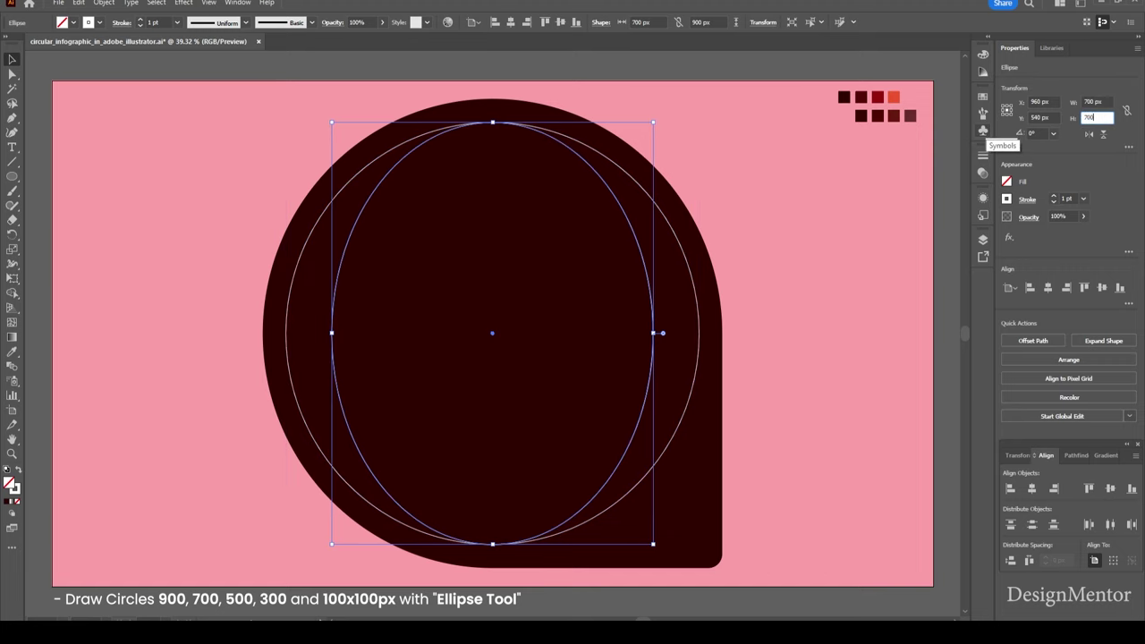
pyautogui.press('Return')
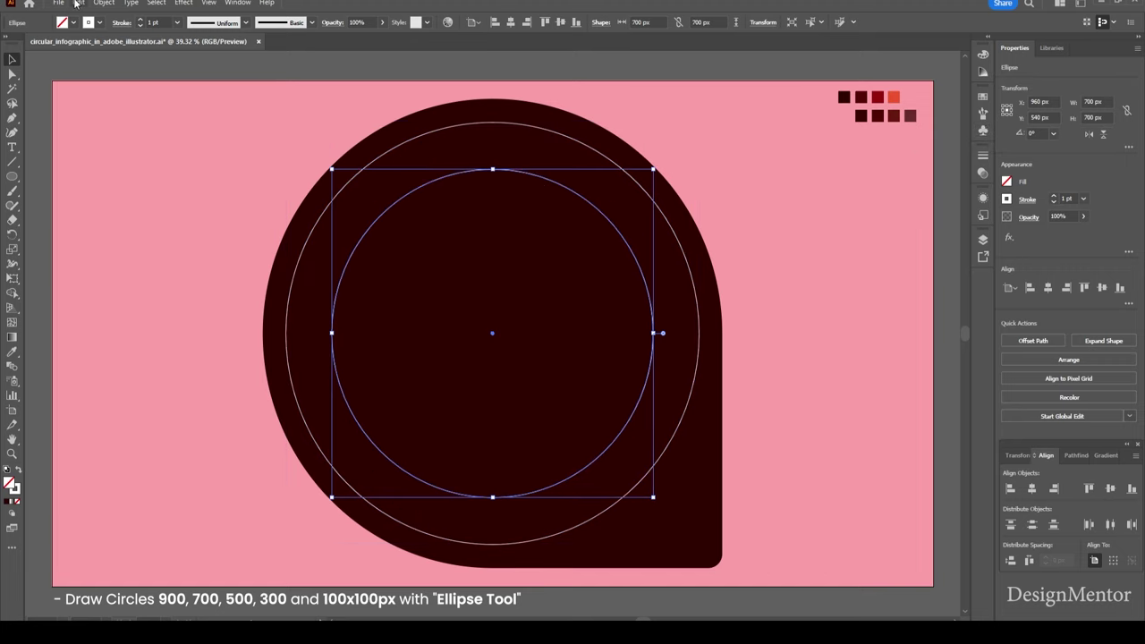
# - Paste a copy of the 700 px circle in front and resize it to 500×500 px
pyautogui.click(78, 3)
pyautogui.click(93, 66)
pyautogui.click(79, 3)
pyautogui.click(125, 85)
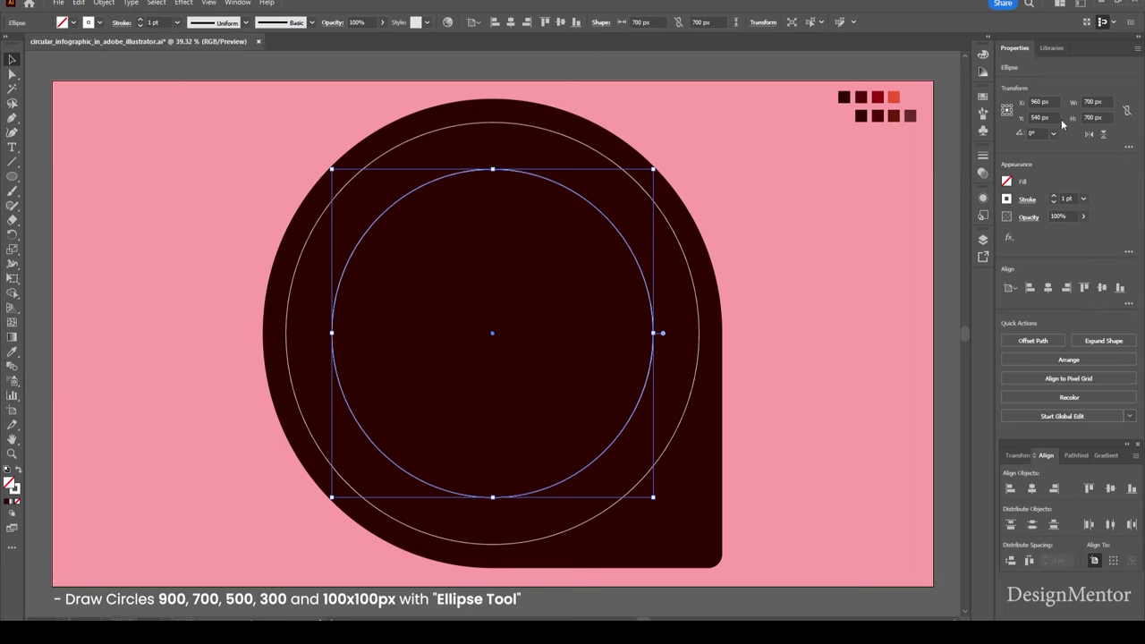
pyautogui.click(1106, 101)
pyautogui.write('500')
pyautogui.press('Tab')
pyautogui.write('5')
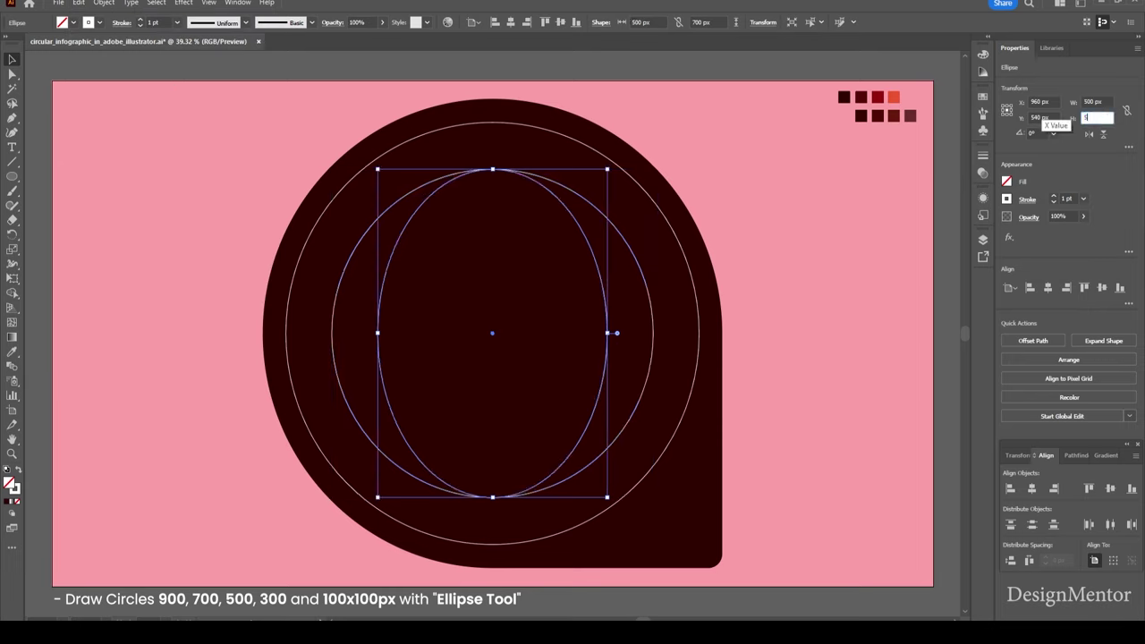
pyautogui.press('Return')
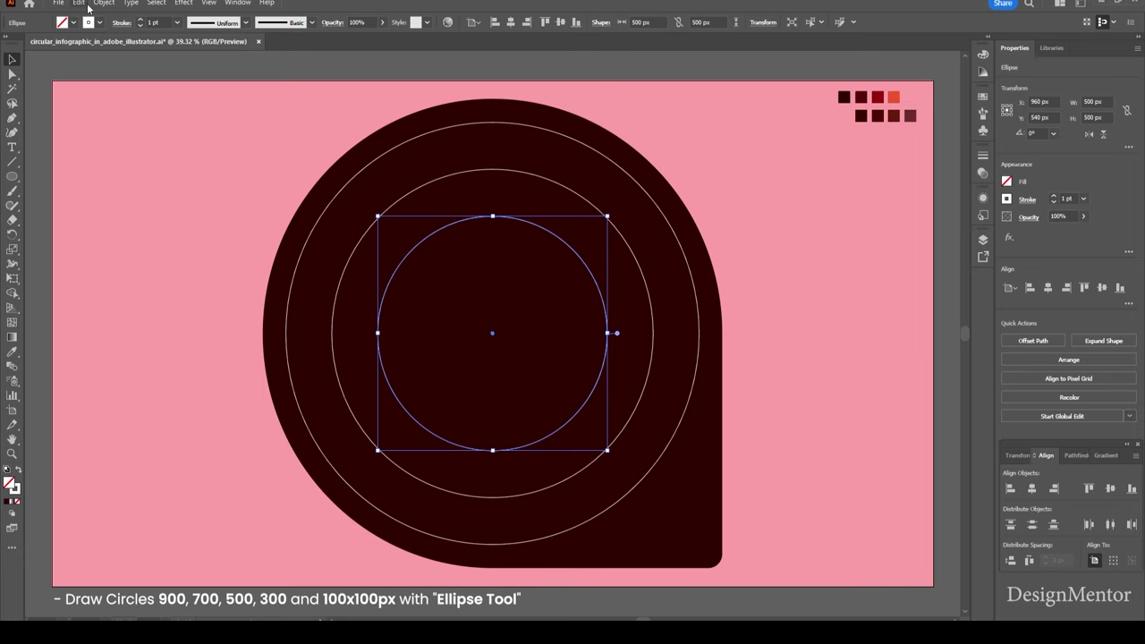
# - Paste a copy of the 500 px circle in front and resize it to 300×300 px
pyautogui.click(80, 3)
pyautogui.click(98, 60)
pyautogui.click(81, 3)
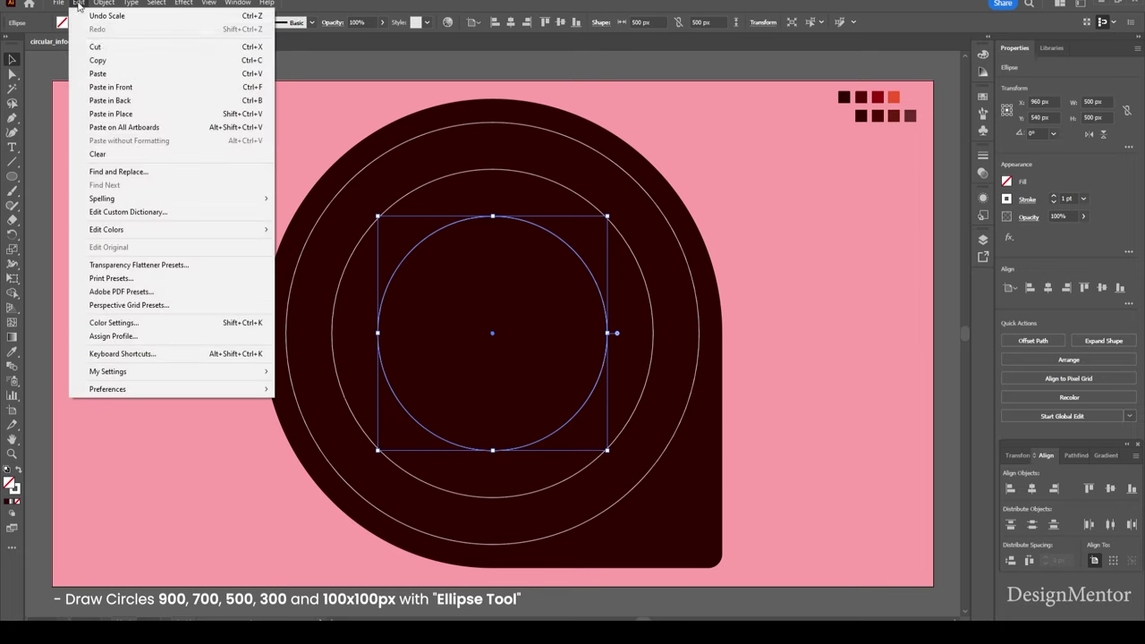
pyautogui.click(111, 87)
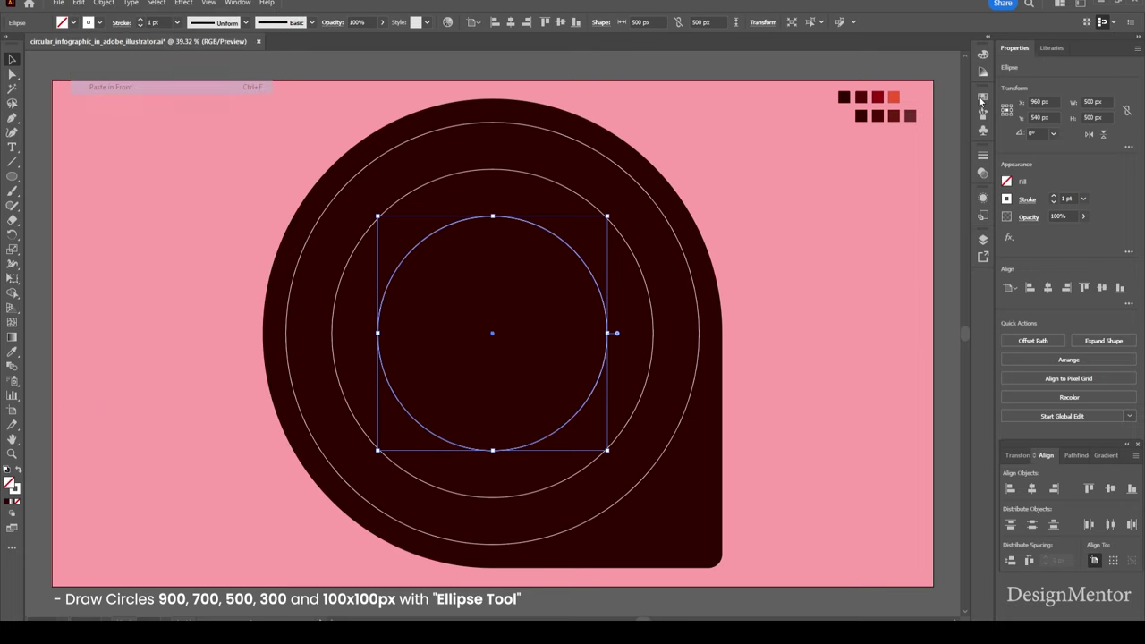
pyautogui.click(1106, 101)
pyautogui.write('300')
pyautogui.press('Tab')
pyautogui.write('3')
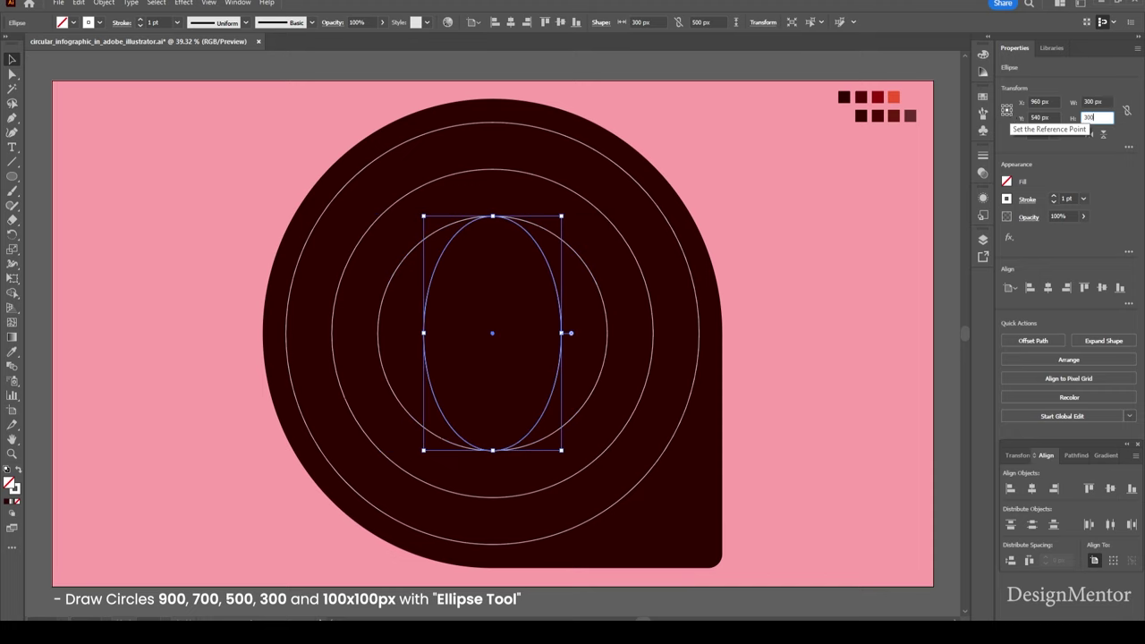
pyautogui.press('Return')
# - Paste a copy of the 300 px circle in front and resize it to 100×100 px
pyautogui.click(79, 3)
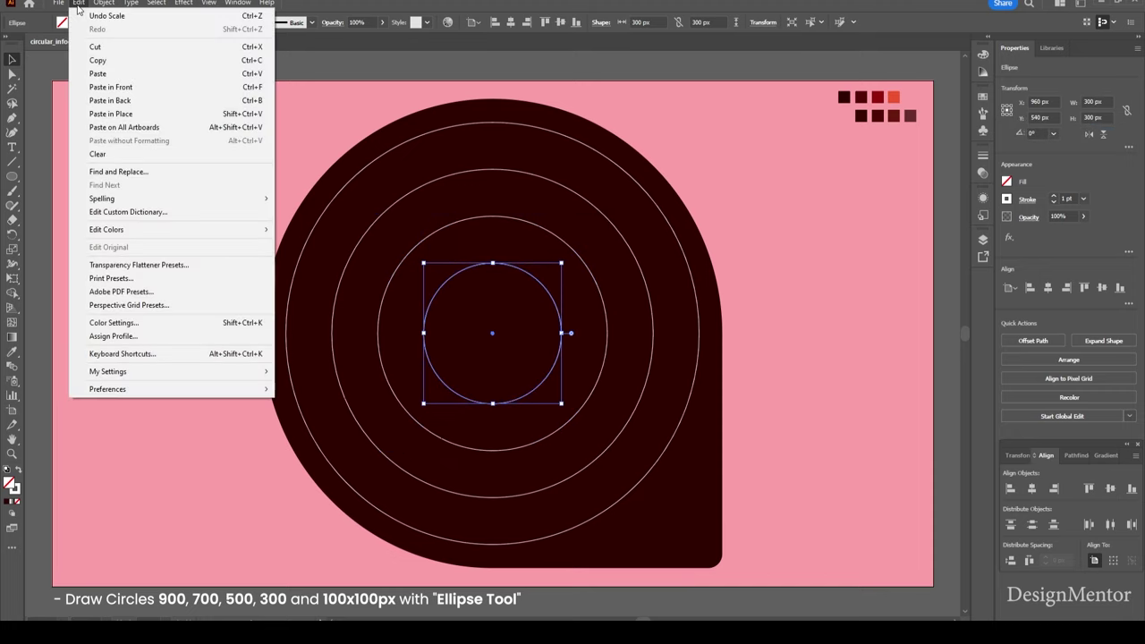
pyautogui.click(100, 60)
pyautogui.click(81, 4)
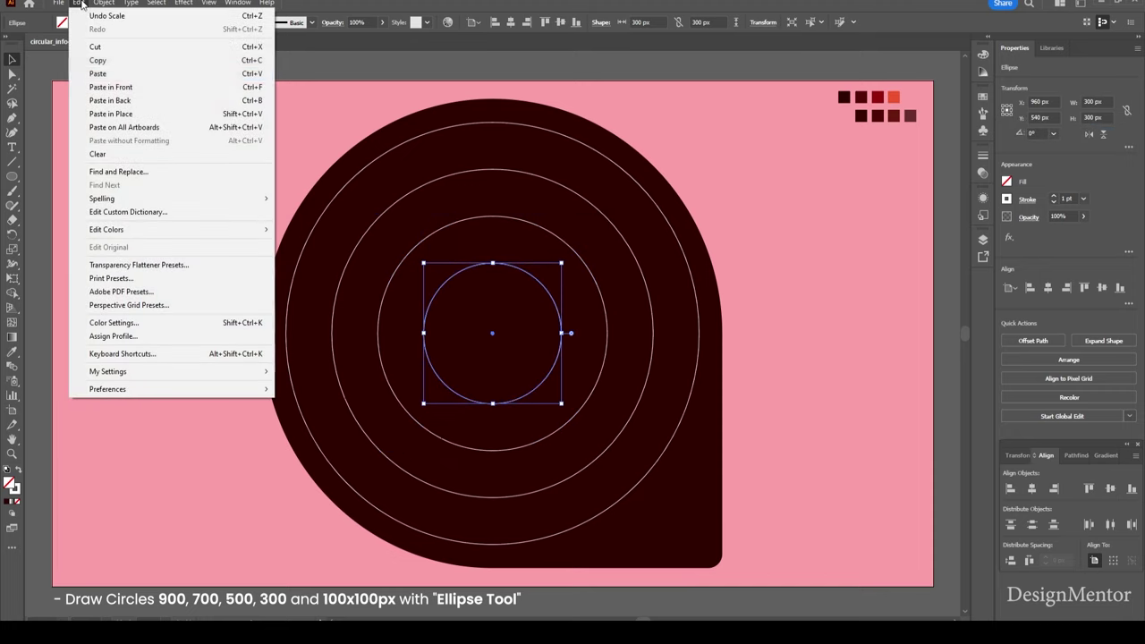
pyautogui.click(111, 87)
pyautogui.click(1096, 102)
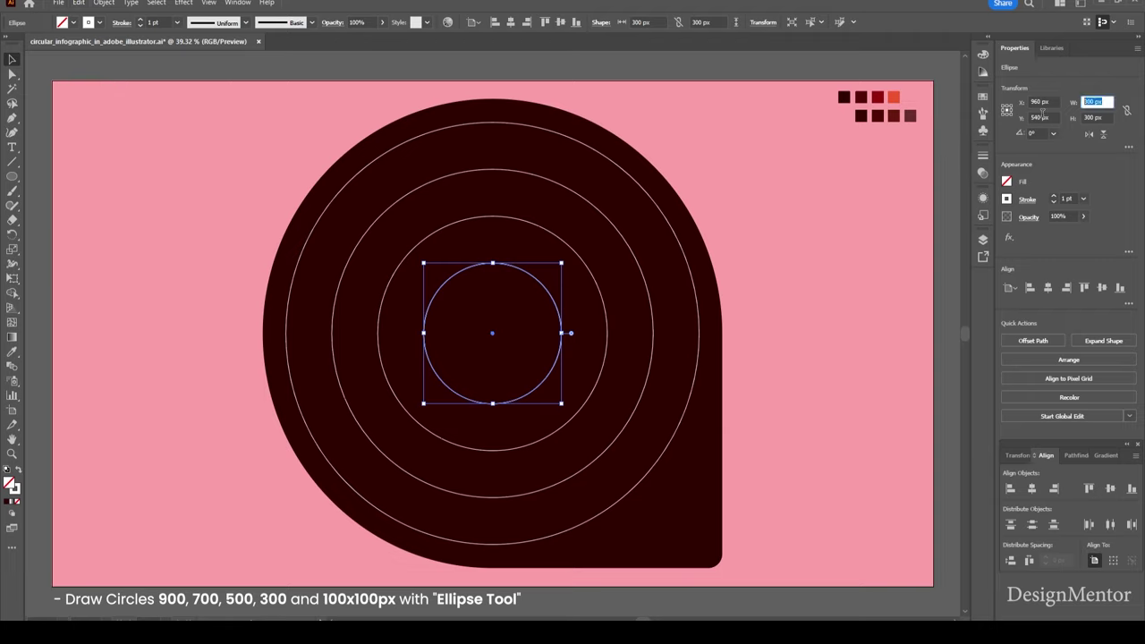
pyautogui.write('100')
pyautogui.press('Tab')
pyautogui.write('100')
pyautogui.press('Return')
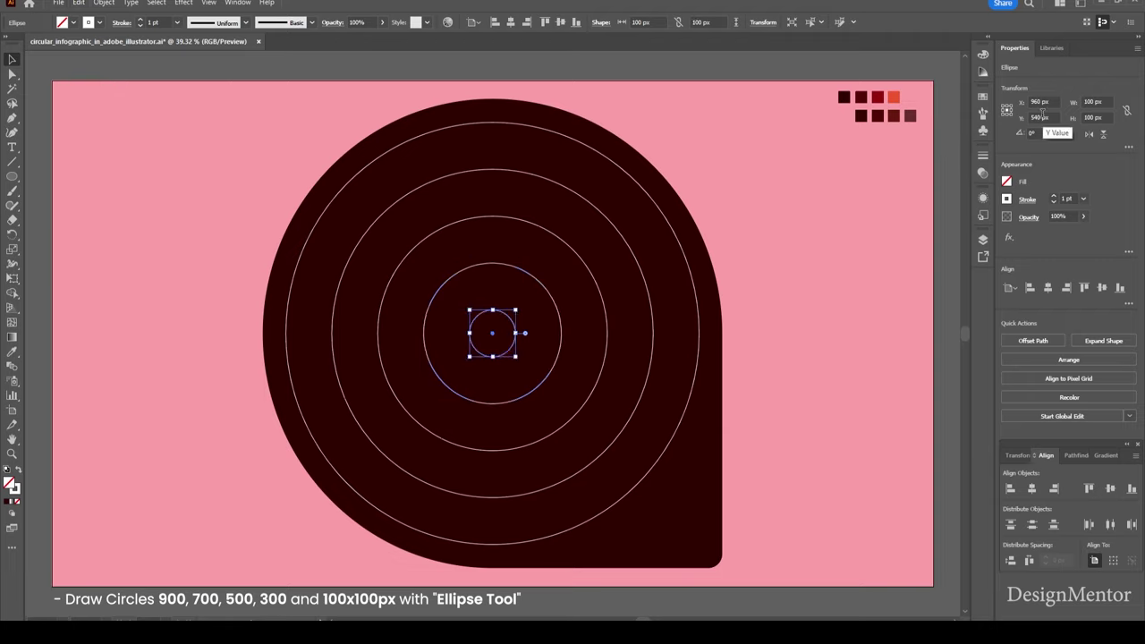
pyautogui.click(843, 256)
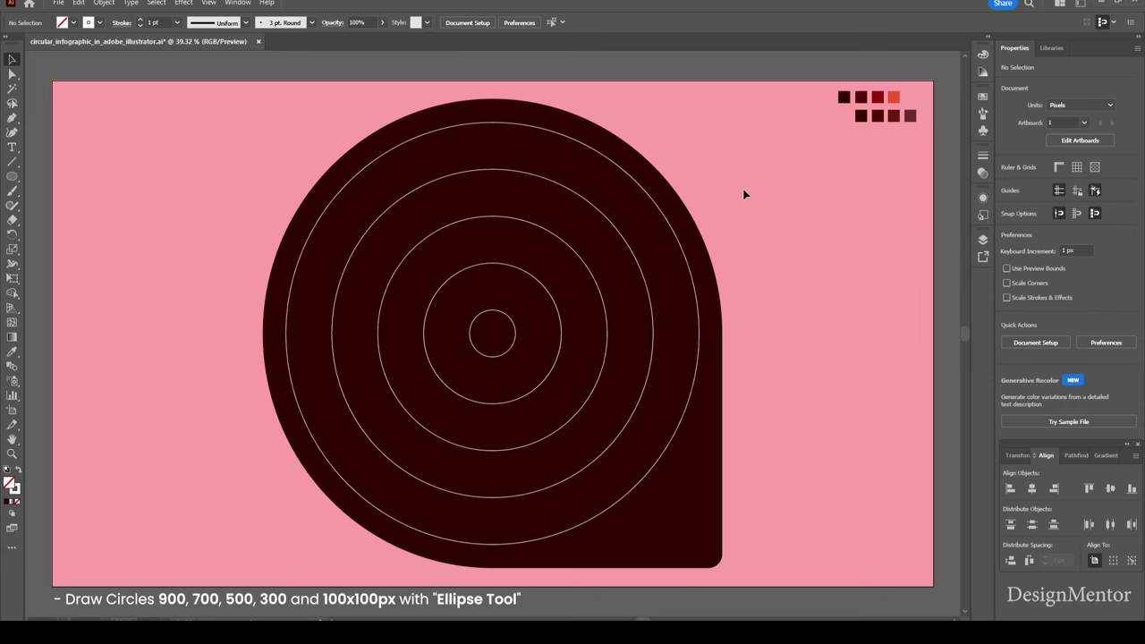
# - Select all circles and use Shape Builder to split the outer and centre rings into separate shapes
pyautogui.moveTo(459, 121); pyautogui.dragTo(511, 333)
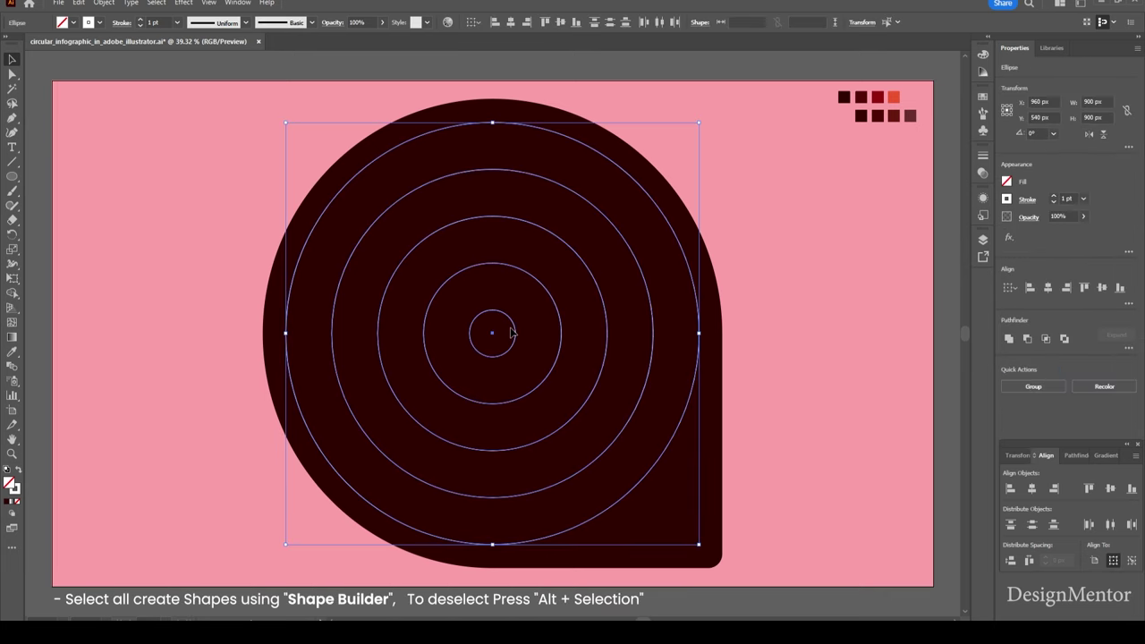
pyautogui.click(12, 292)
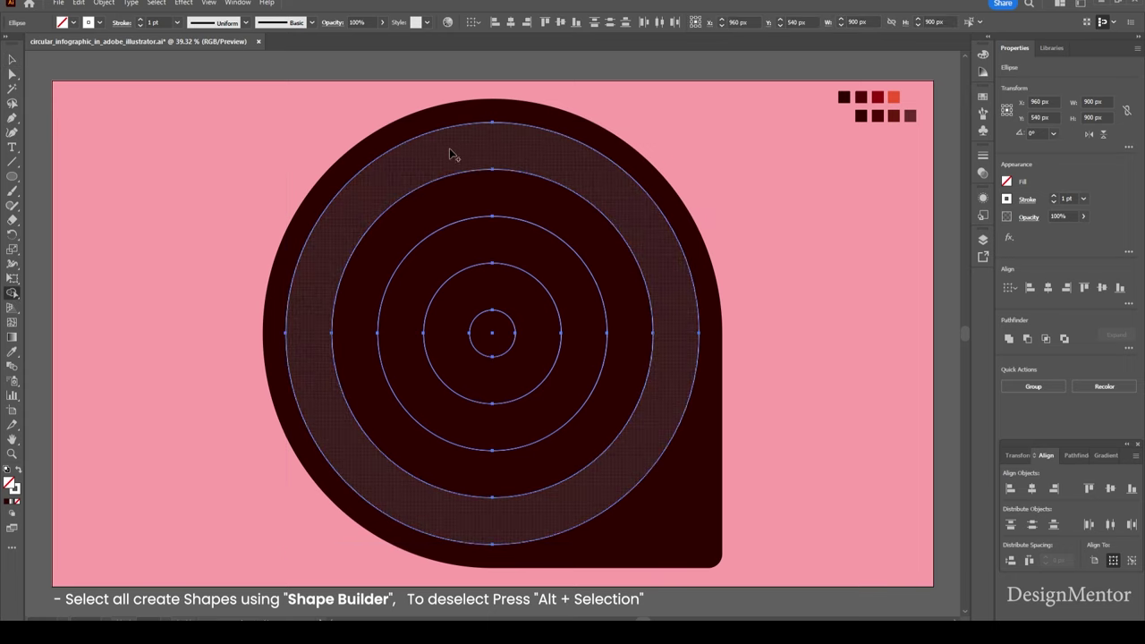
pyautogui.click(449, 147)
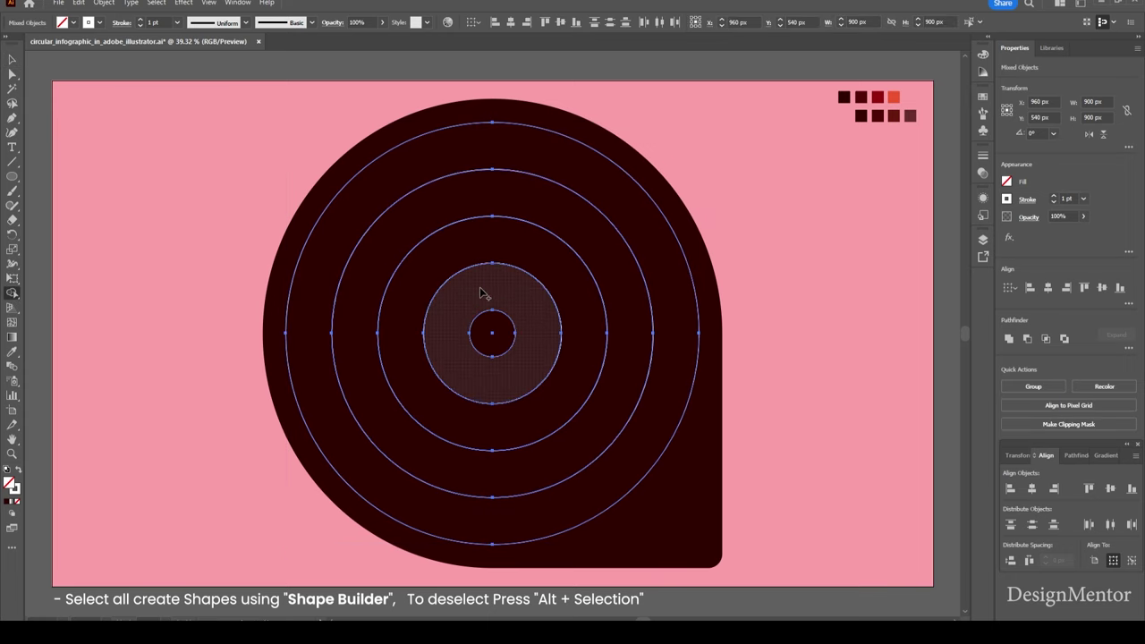
pyautogui.click(488, 334)
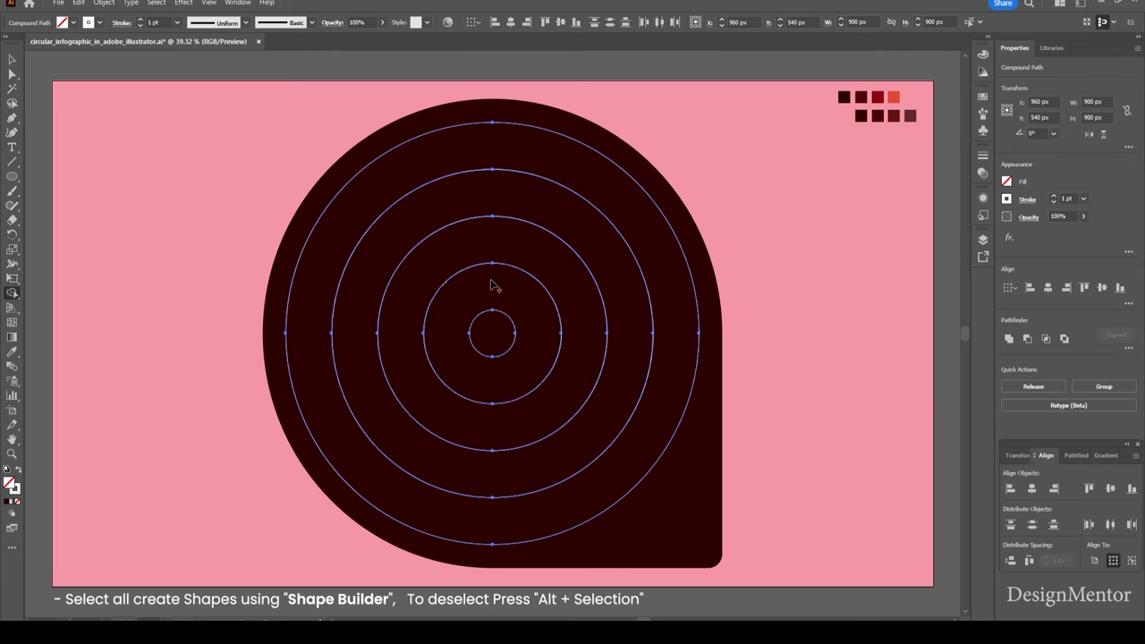
pyautogui.press('v')
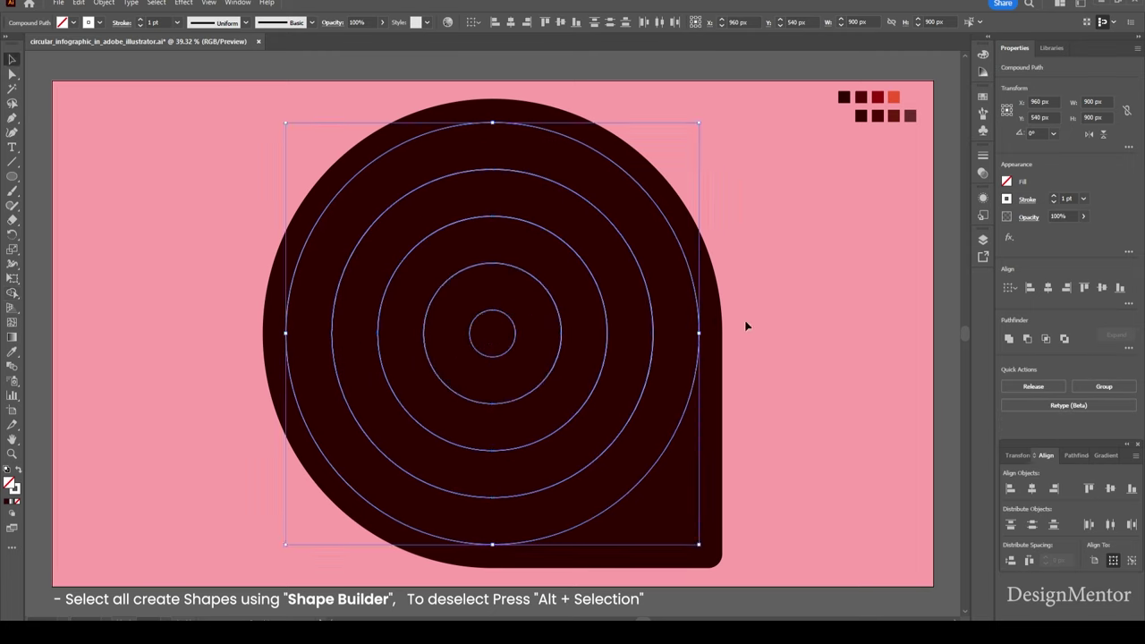
pyautogui.click(848, 320)
pyautogui.click(555, 136)
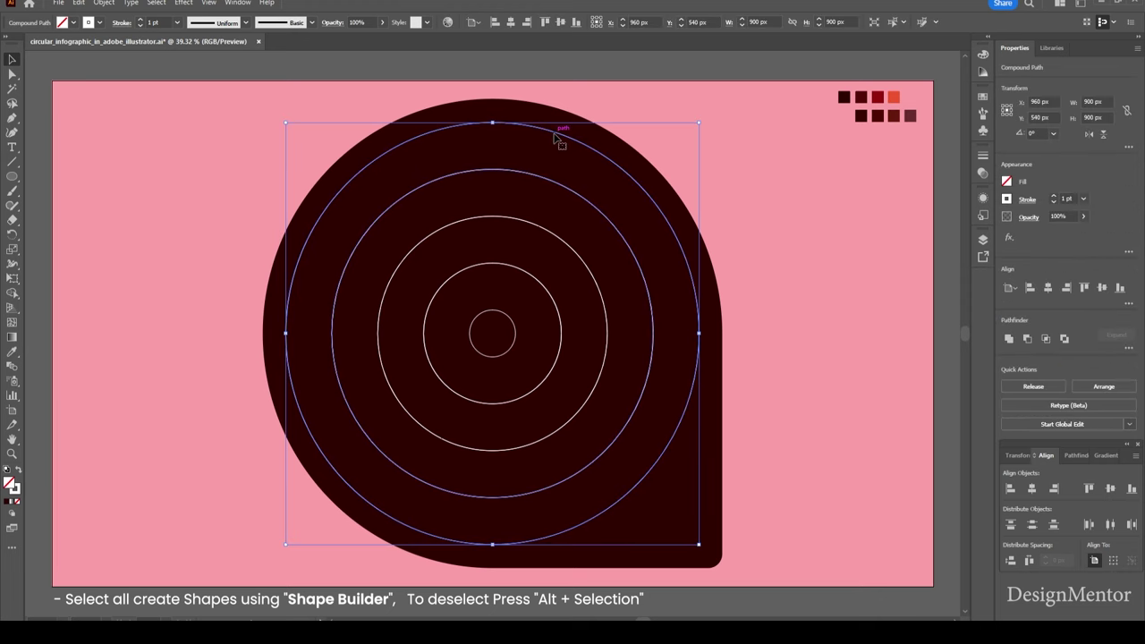
pyautogui.press('i')
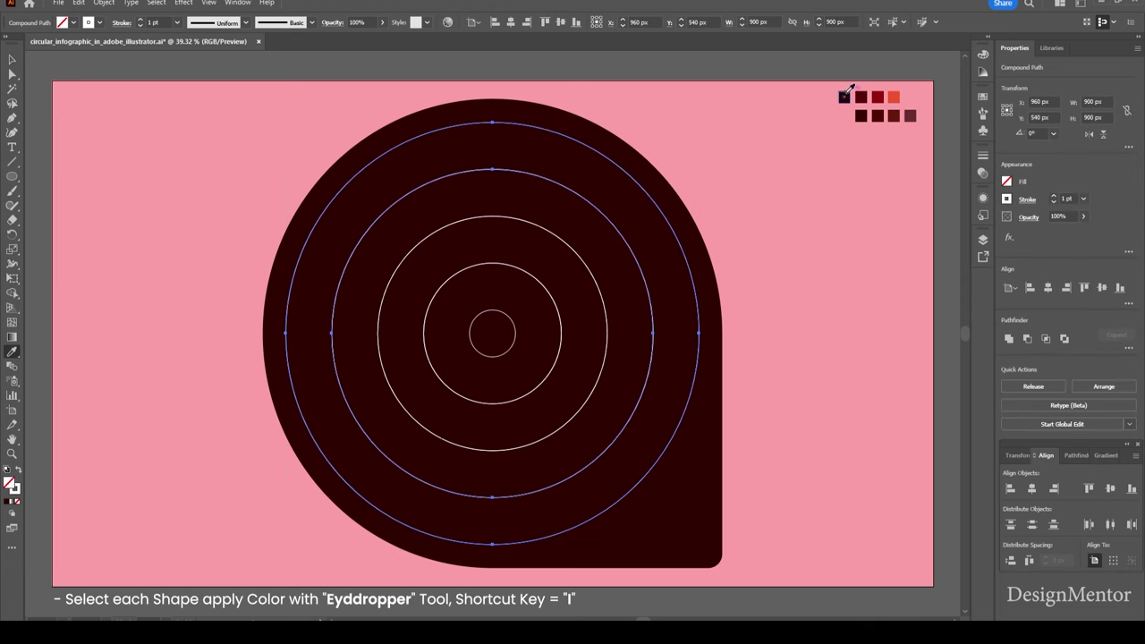
# - Fill the outer ring with the dark red swatch and the second ring with deeper red
pyautogui.click(862, 98)
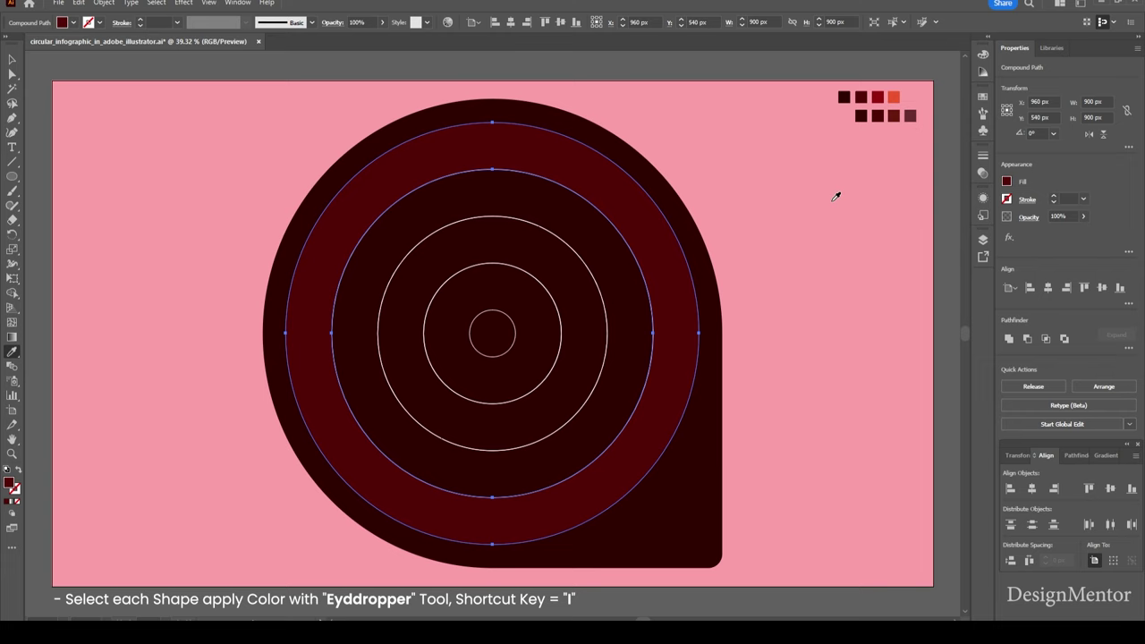
pyautogui.press('v')
pyautogui.click(809, 324)
pyautogui.click(567, 190)
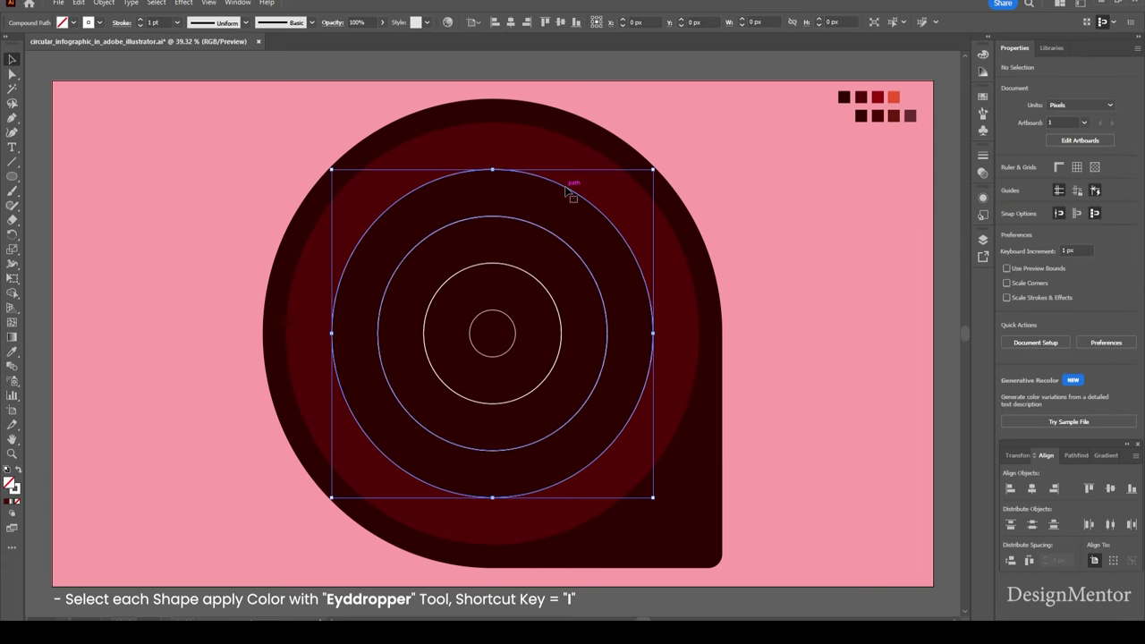
pyautogui.press('i')
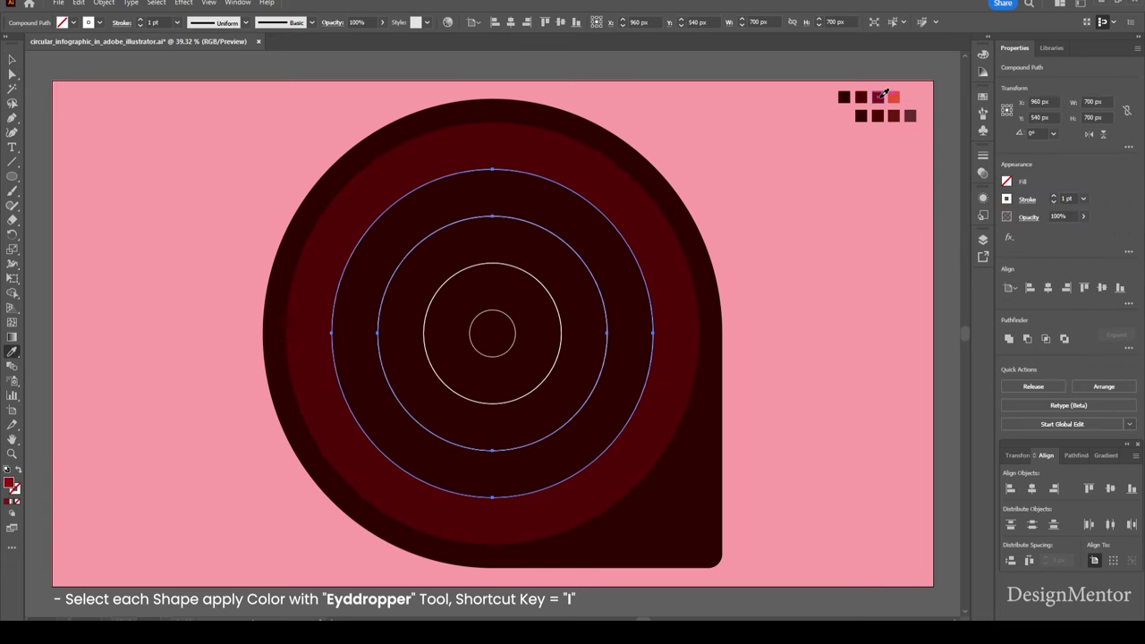
pyautogui.click(880, 97)
pyautogui.press('v')
pyautogui.click(839, 294)
# - Fill the third ring with orange-red and the innermost ring with the background pink
pyautogui.click(533, 227)
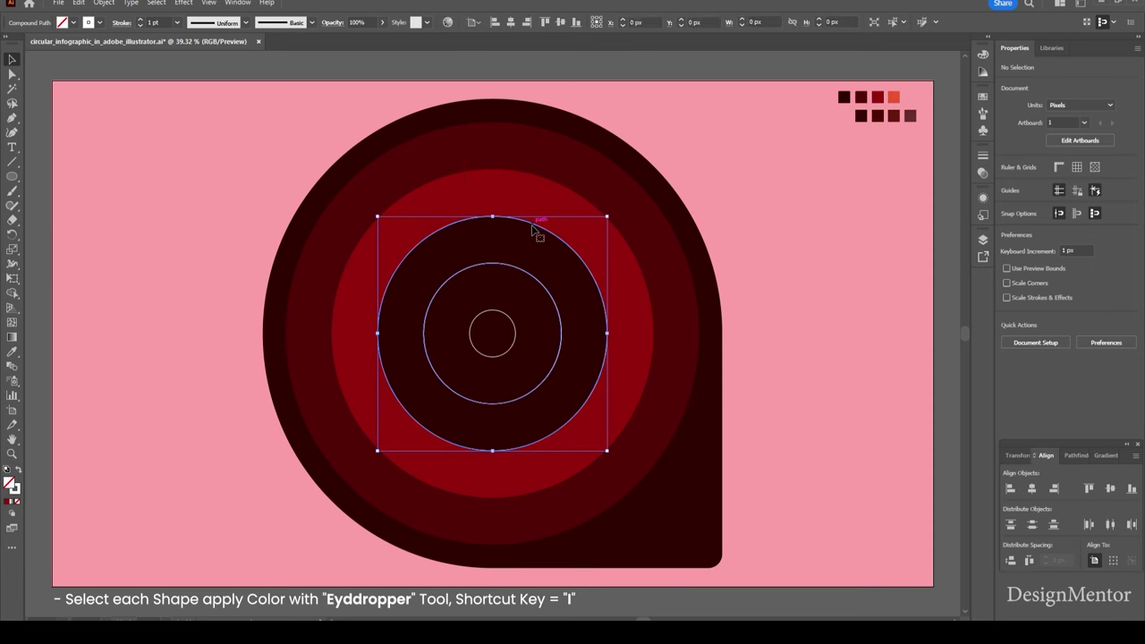
pyautogui.press('i')
pyautogui.click(894, 97)
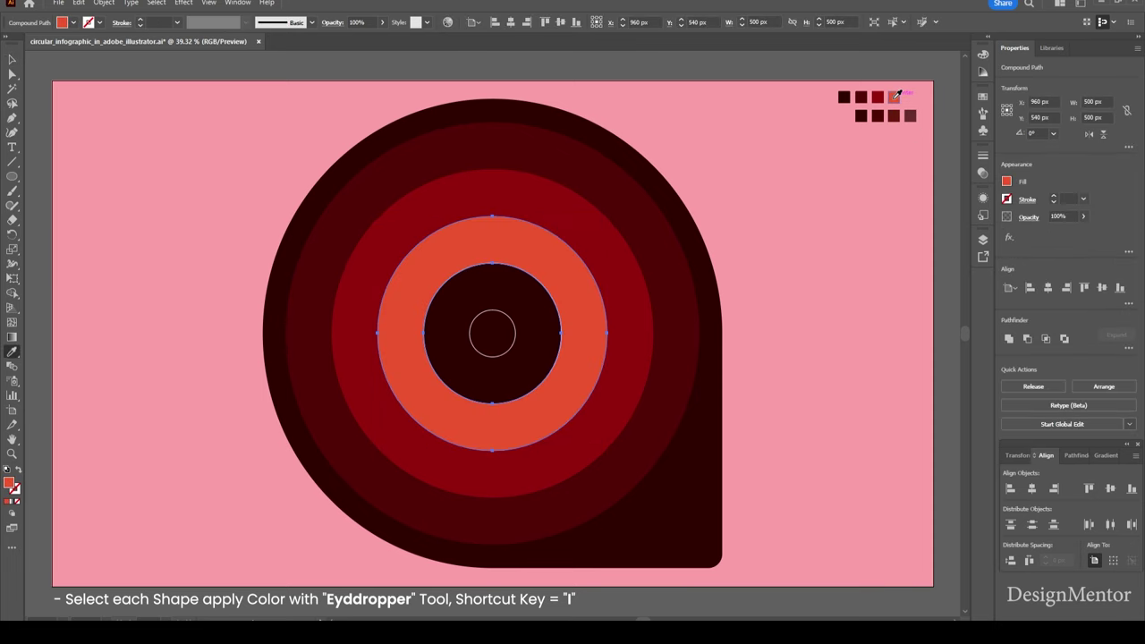
pyautogui.press('v')
pyautogui.click(848, 230)
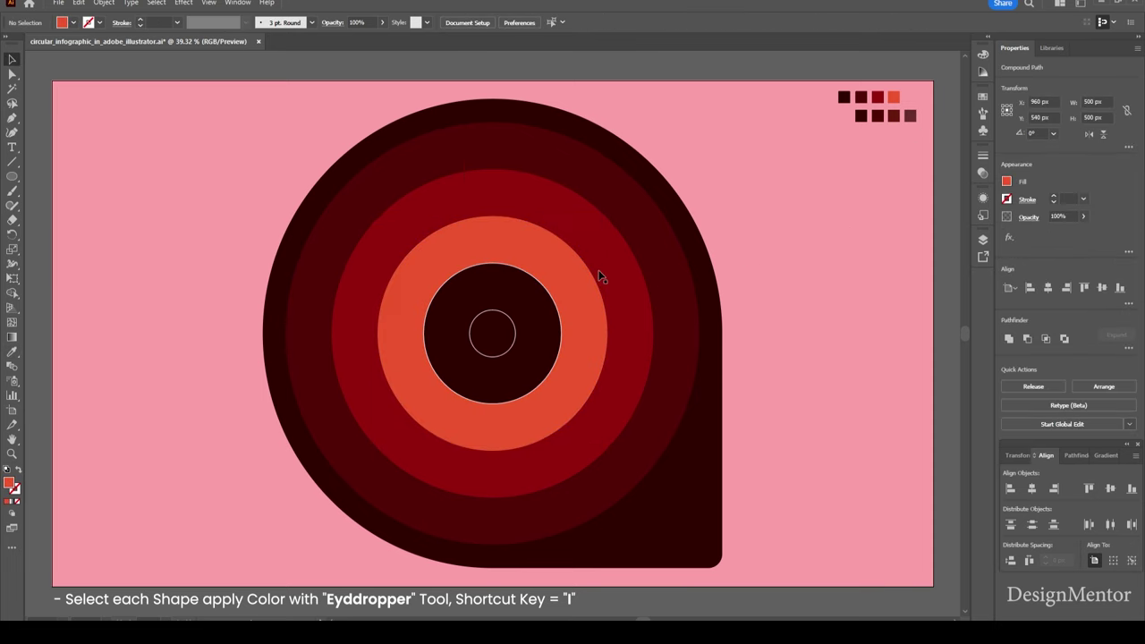
pyautogui.click(535, 277)
pyautogui.press('i')
pyautogui.click(911, 94)
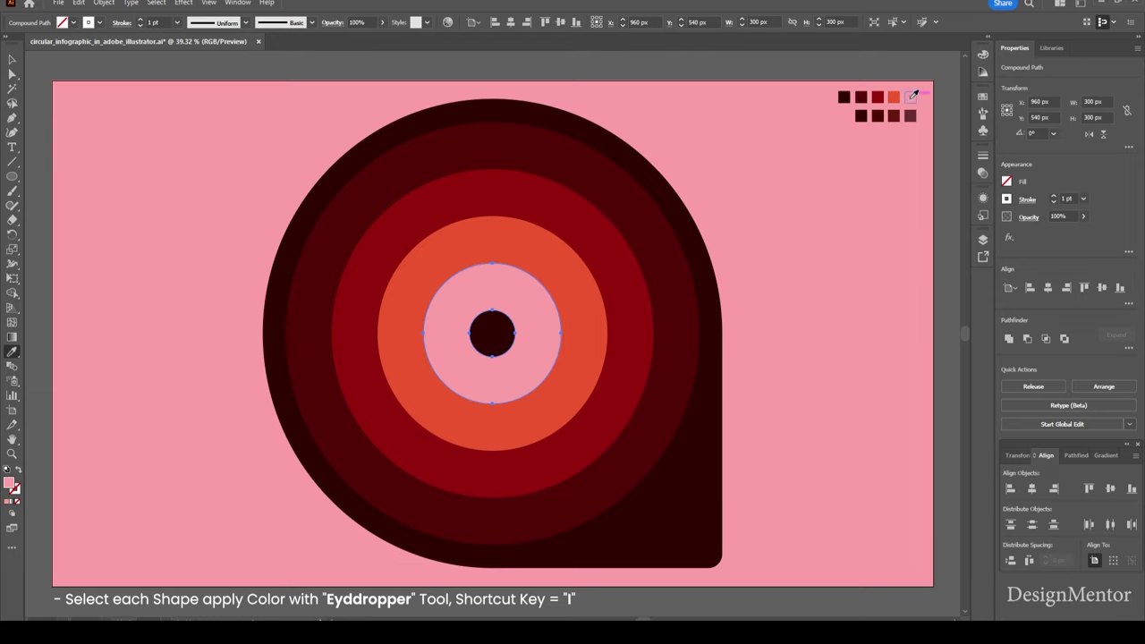
pyautogui.press('v')
pyautogui.click(803, 338)
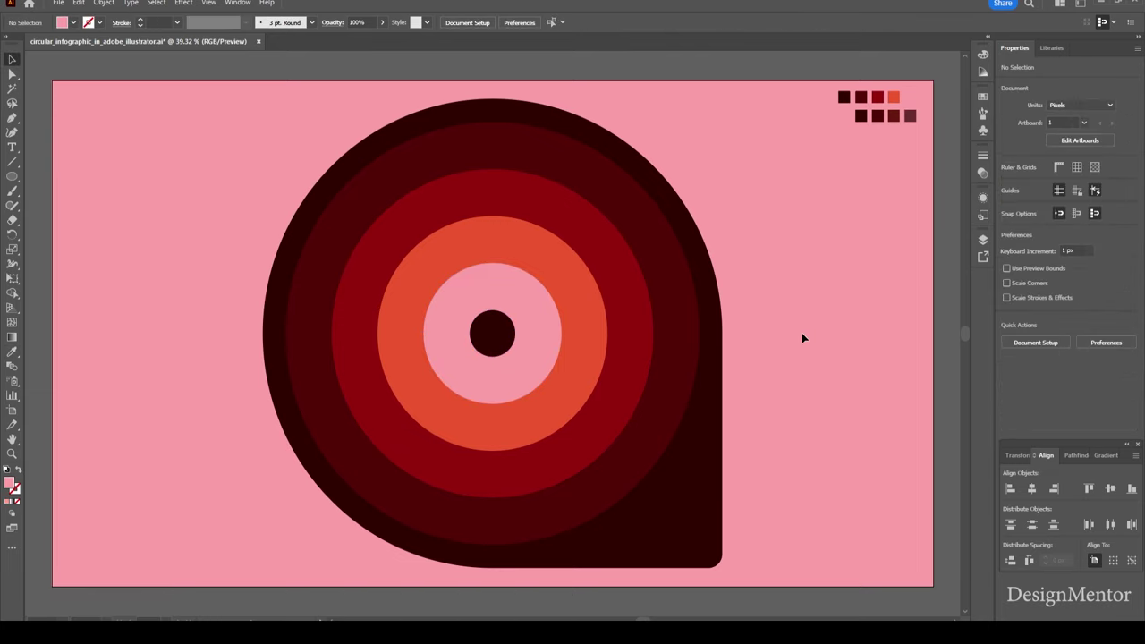
# - Copy the concentric rings and paste the duplicate in front
pyautogui.click(519, 148)
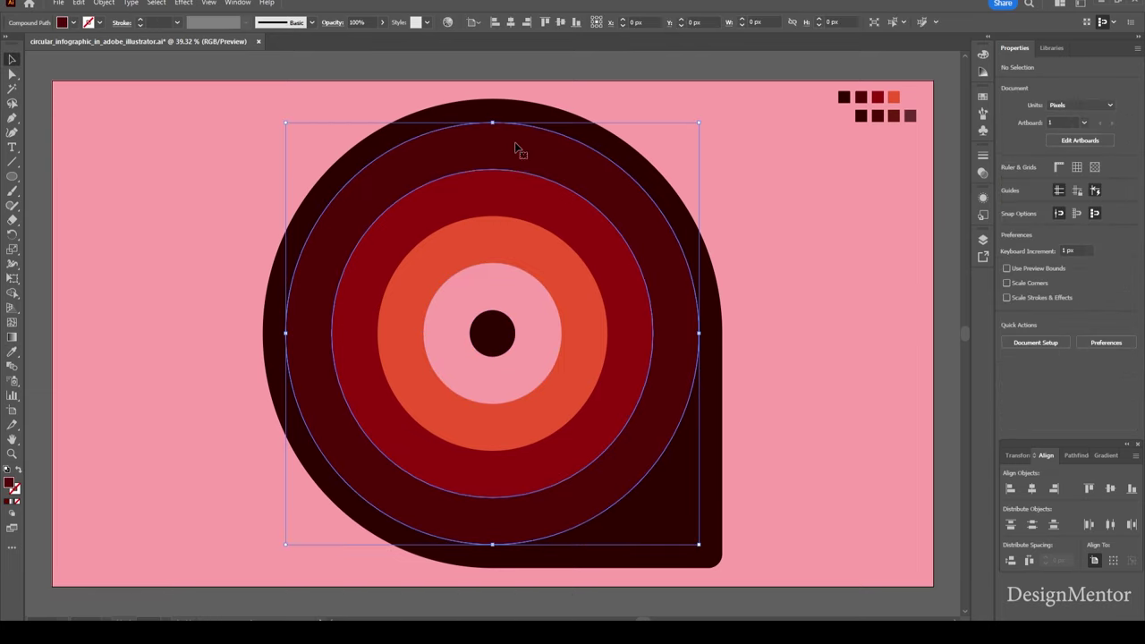
pyautogui.rightClick(494, 292)
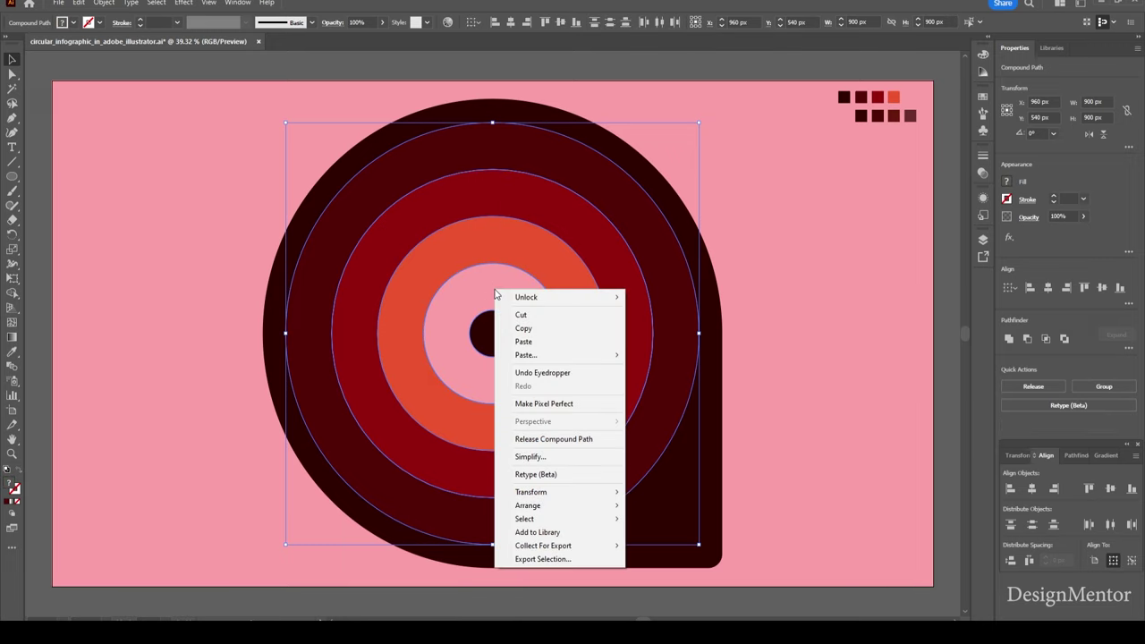
pyautogui.press('Escape')
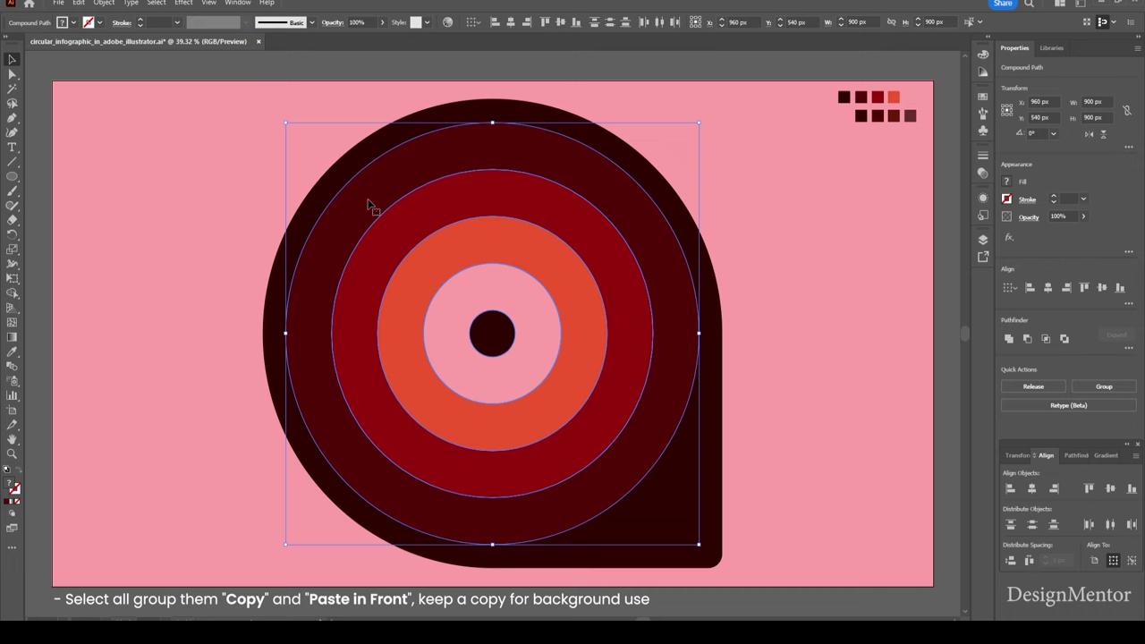
pyautogui.click(79, 3)
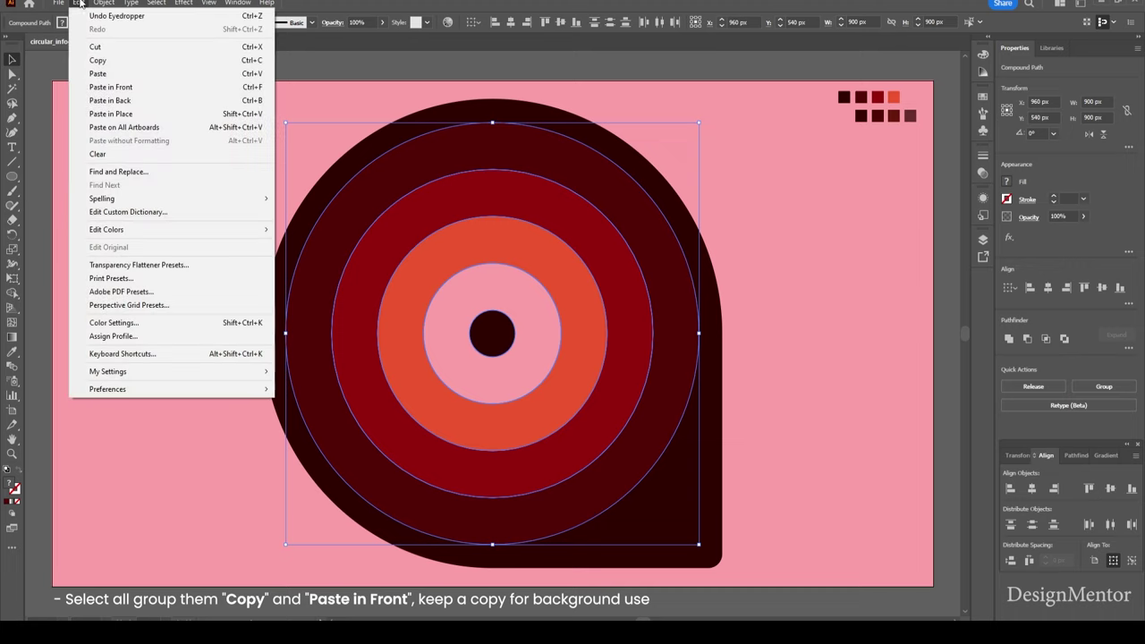
pyautogui.click(103, 60)
pyautogui.click(79, 3)
pyautogui.click(111, 87)
# - Group the pasted rings and move them to the artboard's left edge
pyautogui.rightClick(422, 168)
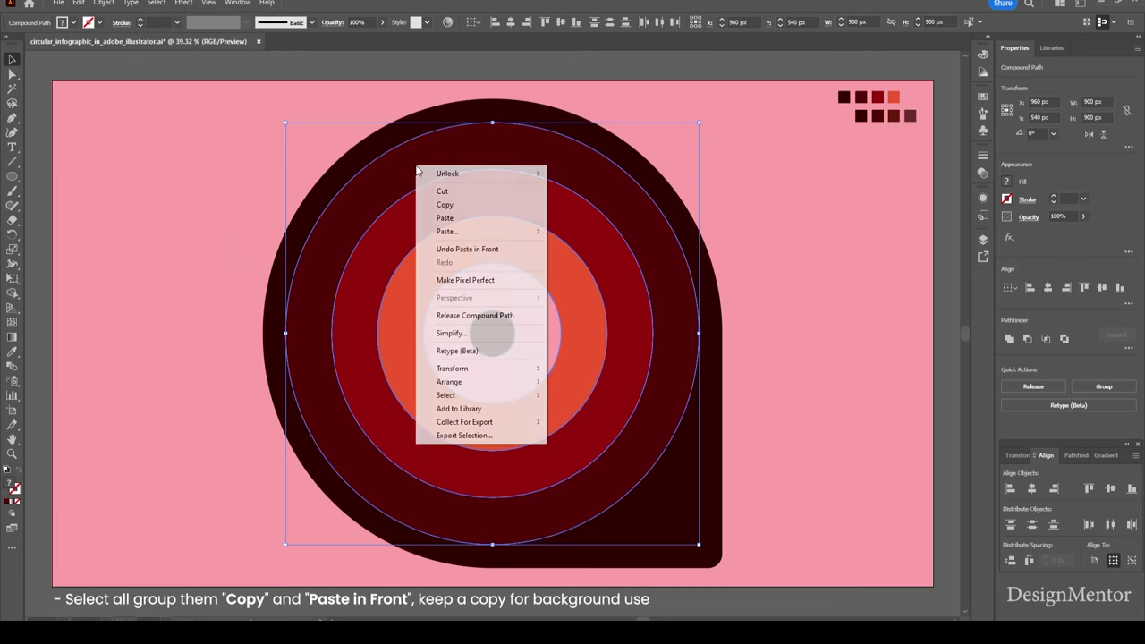
pyautogui.press('Escape')
pyautogui.hotkey('shift', 'Left')
pyautogui.hotkey('shift', 'Left')
pyautogui.hotkey('shift', 'Left')
pyautogui.hotkey('shift', 'Left')
pyautogui.hotkey('shift', 'Left')
pyautogui.hotkey('shift', 'Left')
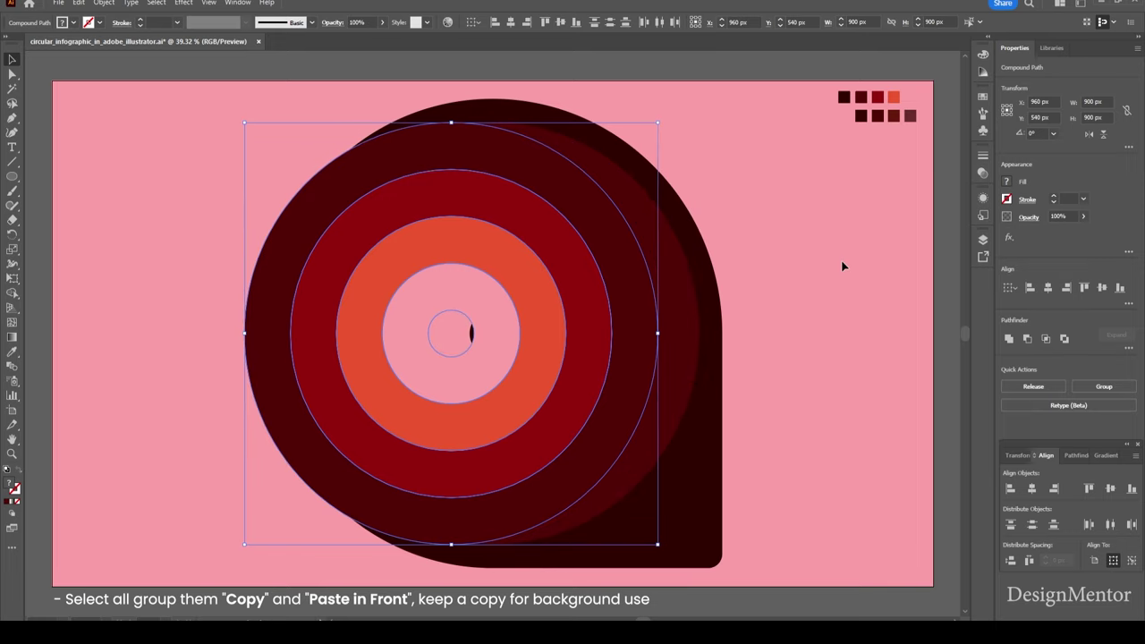
pyautogui.hotkey('shift', 'Left')
pyautogui.hotkey('shift', 'Left')
pyautogui.hotkey('shift', 'Left')
pyautogui.hotkey('shift', 'Left')
pyautogui.hotkey('shift', 'Left')
pyautogui.hotkey('shift', 'Left')
pyautogui.hotkey('shift', 'Left')
pyautogui.hotkey('shift', 'Left')
pyautogui.hotkey('shift', 'Left')
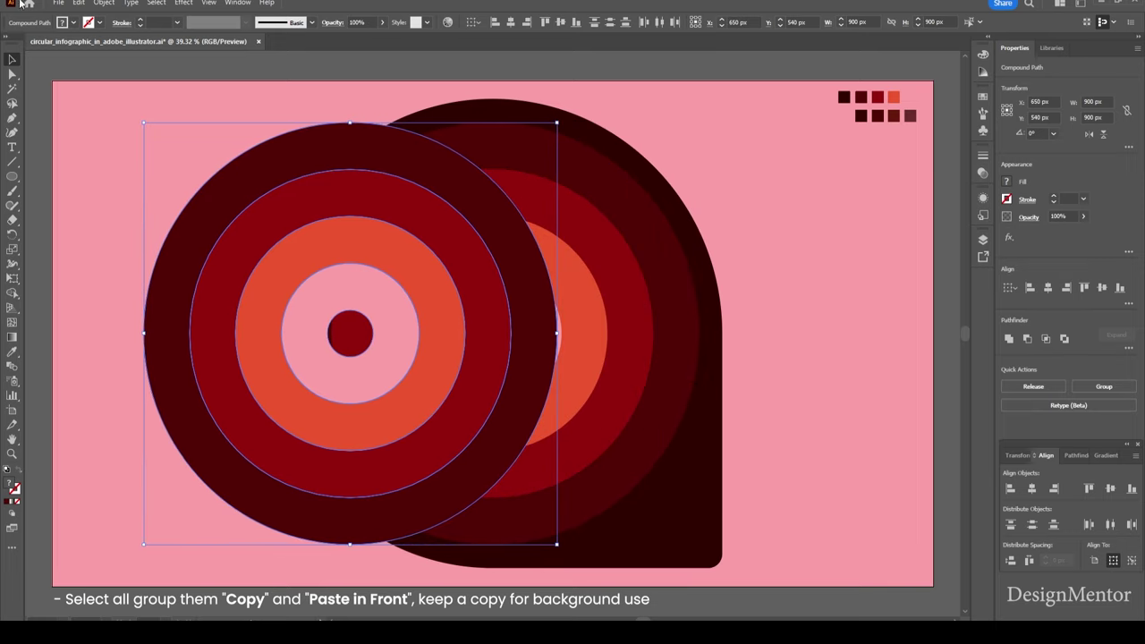
pyautogui.click(104, 2)
pyautogui.click(123, 74)
pyautogui.hotkey('shift', 'Left')
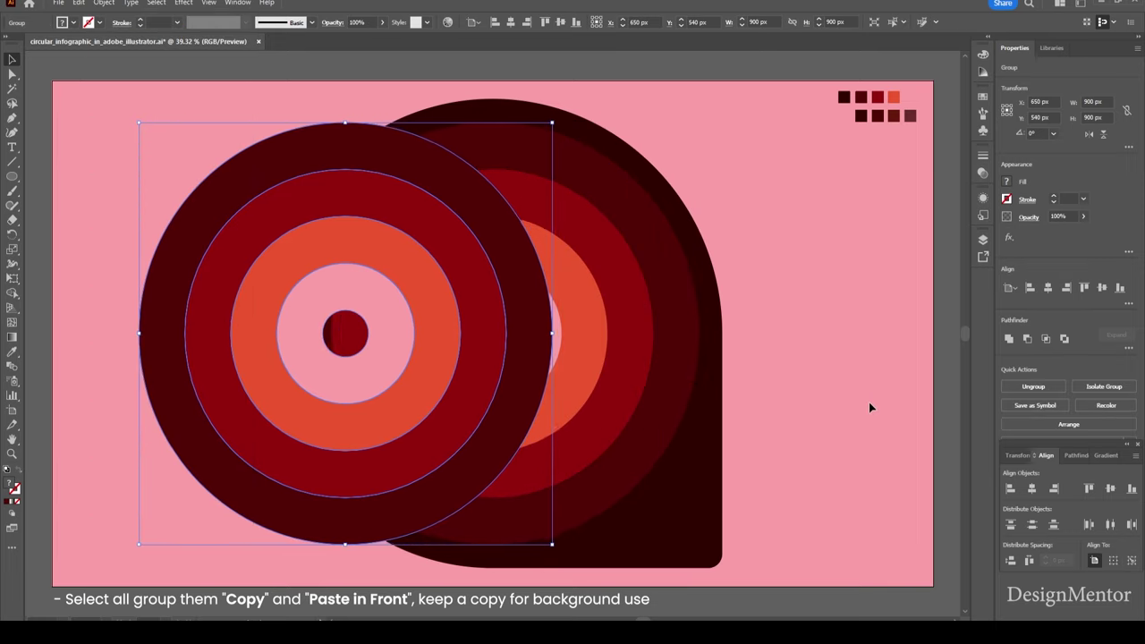
pyautogui.hotkey('shift', 'Left')
pyautogui.hotkey('shift', 'Left')
pyautogui.hotkey('shift', 'Left')
pyautogui.hotkey('shift', 'Left')
pyautogui.hotkey('shift', 'Left')
pyautogui.hotkey('shift', 'Left')
pyautogui.hotkey('shift', 'Left')
pyautogui.hotkey('shift', 'Left')
pyautogui.hotkey('shift', 'Left')
pyautogui.hotkey('shift', 'Left')
pyautogui.hotkey('shift', 'Left')
pyautogui.hotkey('shift', 'Left')
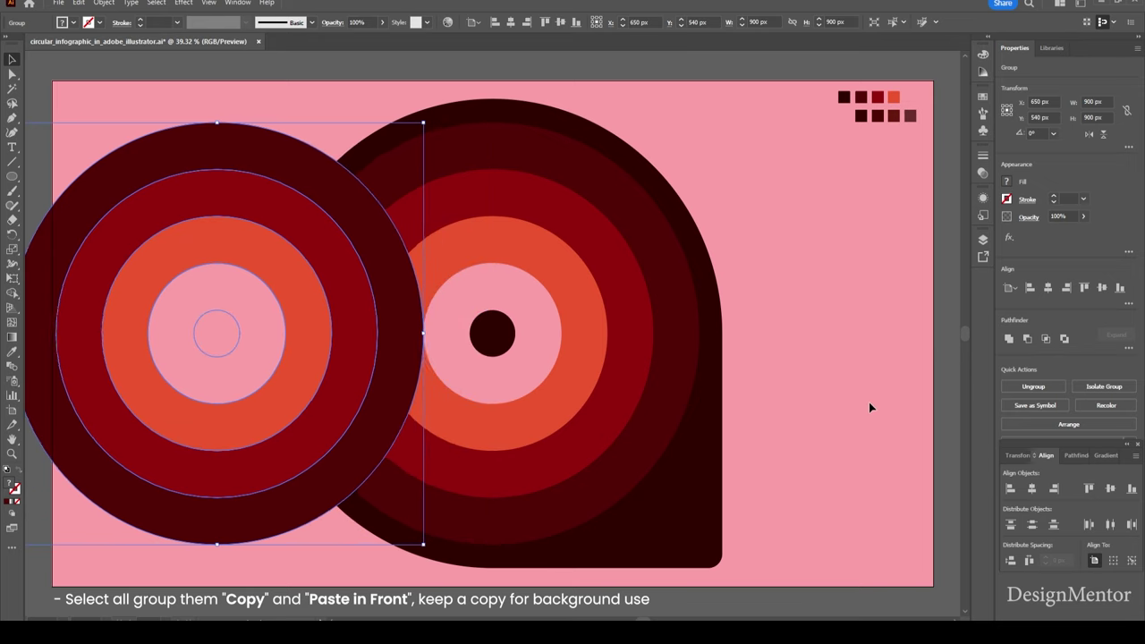
pyautogui.hotkey('shift', 'Left')
pyautogui.hotkey('shift', 'Left')
pyautogui.hotkey('shift', 'Left')
pyautogui.hotkey('shift', 'Left')
pyautogui.hotkey('shift', 'Left')
pyautogui.hotkey('shift', 'Left')
pyautogui.hotkey('shift', 'Left')
pyautogui.hotkey('shift', 'Left')
pyautogui.hotkey('shift', 'Left')
pyautogui.hotkey('shift', 'Left')
pyautogui.hotkey('shift', 'Left')
pyautogui.hotkey('shift', 'Left')
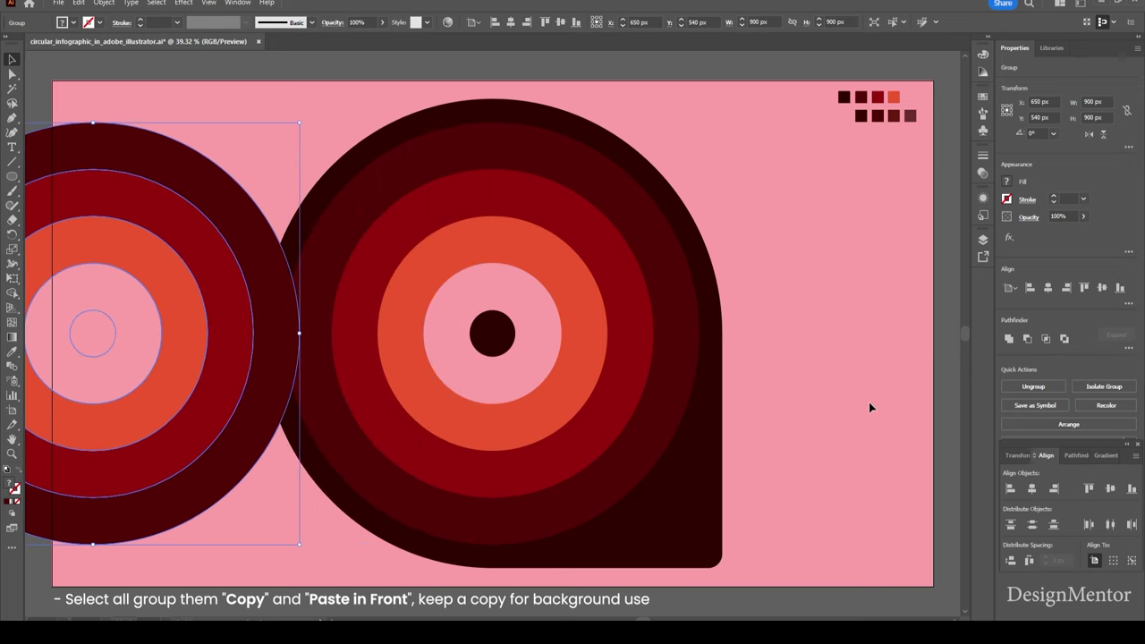
pyautogui.hotkey('shift', 'Left')
pyautogui.hotkey('shift', 'Left')
pyautogui.hotkey('shift', 'Left')
pyautogui.hotkey('shift', 'Left')
pyautogui.hotkey('shift', 'Left')
pyautogui.hotkey('shift', 'Left')
pyautogui.hotkey('shift', 'Left')
pyautogui.hotkey('shift', 'Left')
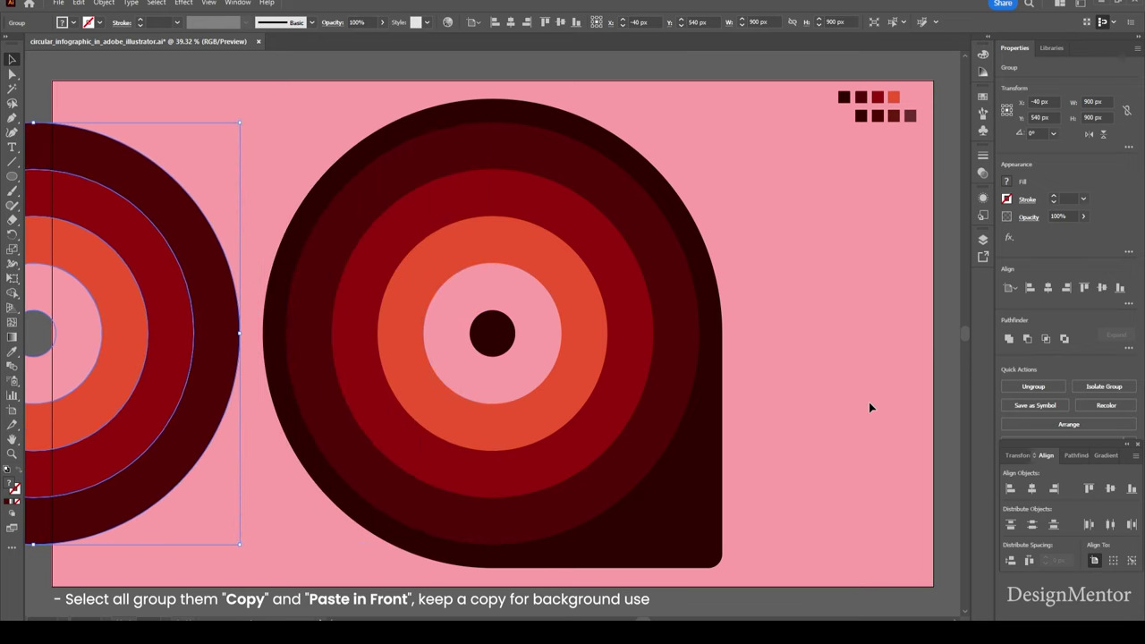
pyautogui.click(804, 295)
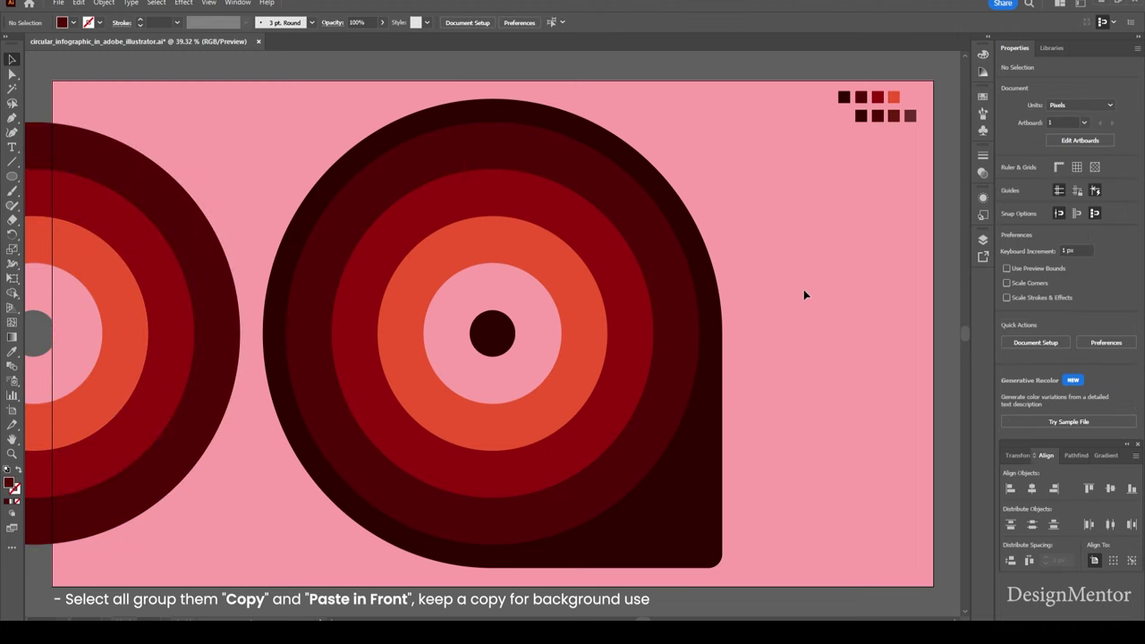
# - Show Pathfinder, ungroup the teardrop's rings, and make them one compound path
pyautogui.hotkey('ctrl', 'shift', 'F9')
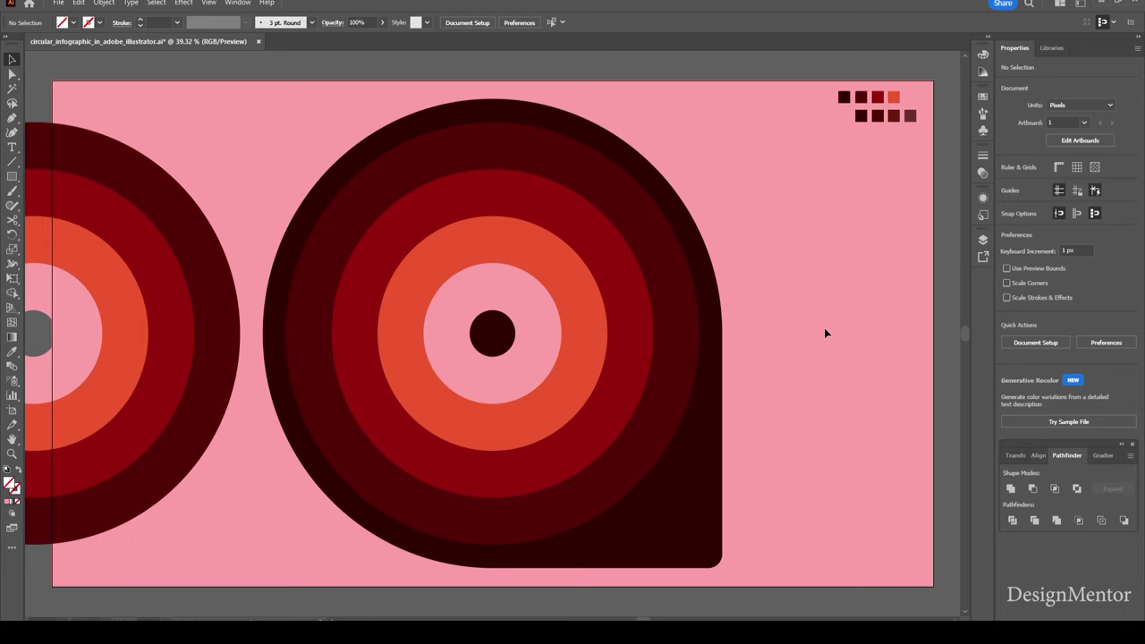
pyautogui.click(548, 157)
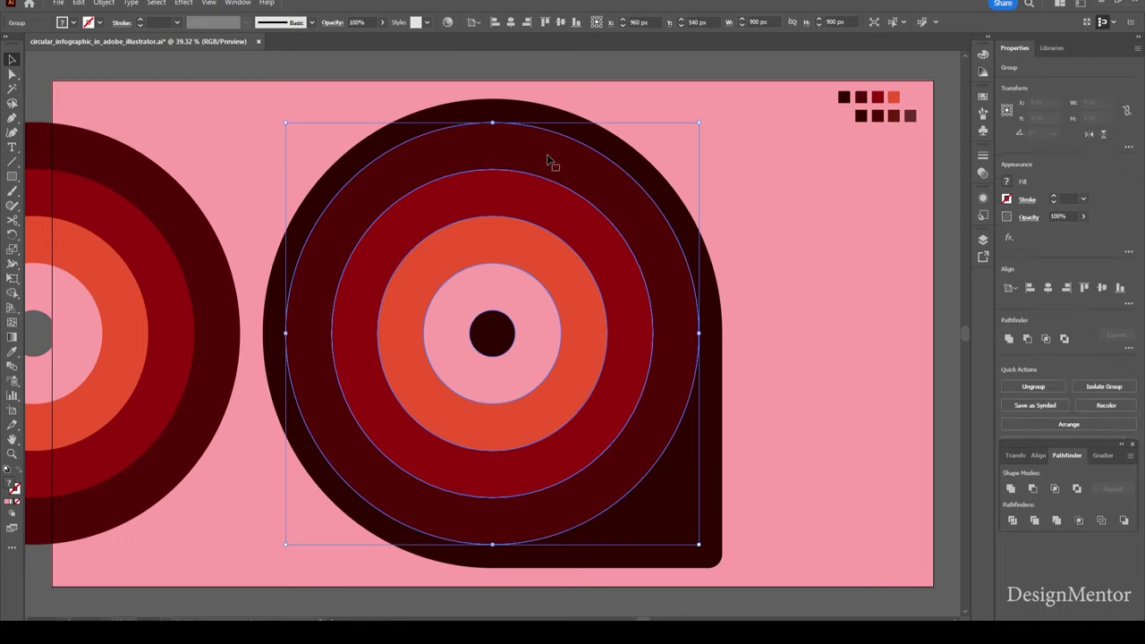
pyautogui.rightClick(548, 159)
pyautogui.click(582, 332)
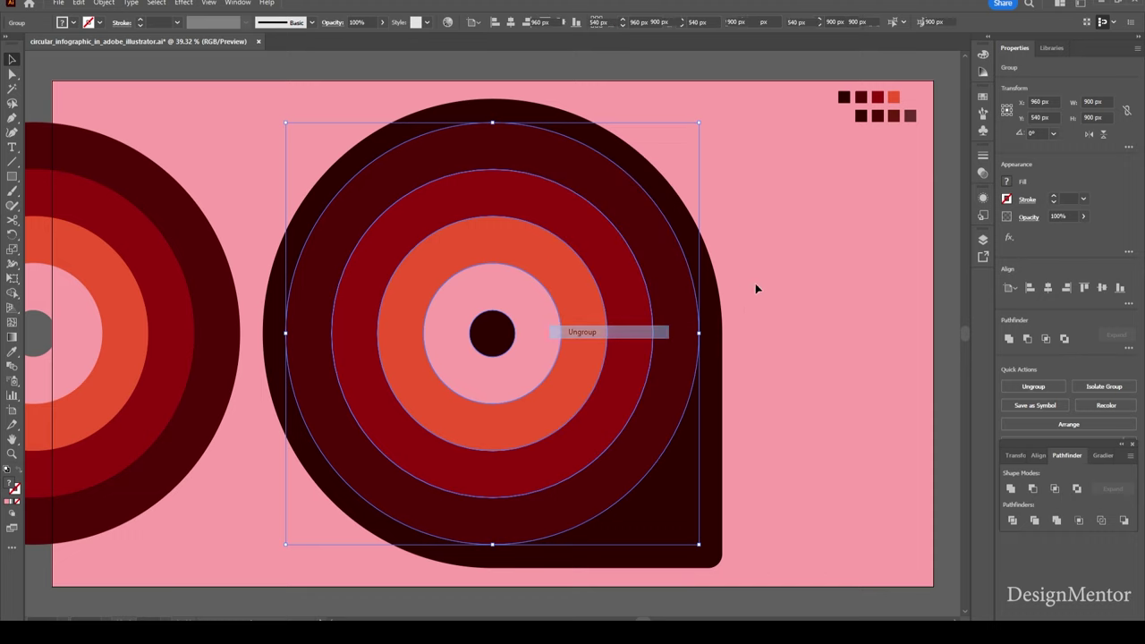
pyautogui.hotkey('ctrl', '8')
pyautogui.click(781, 280)
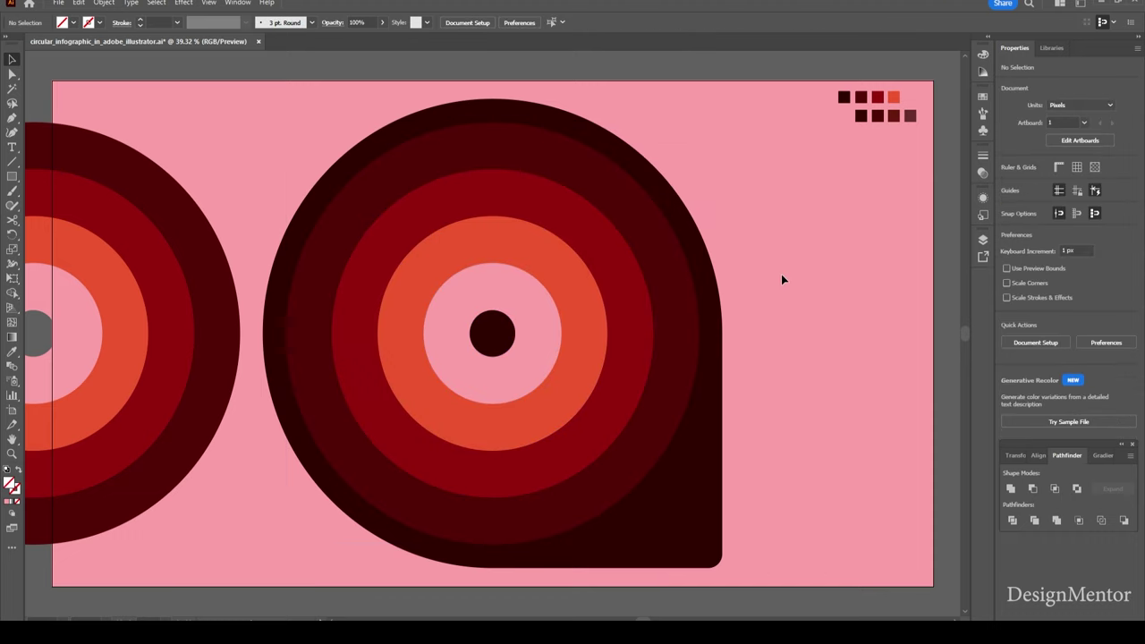
# - Draw a diagonal line out from the ring centre and give it a white stroke
pyautogui.click(12, 165)
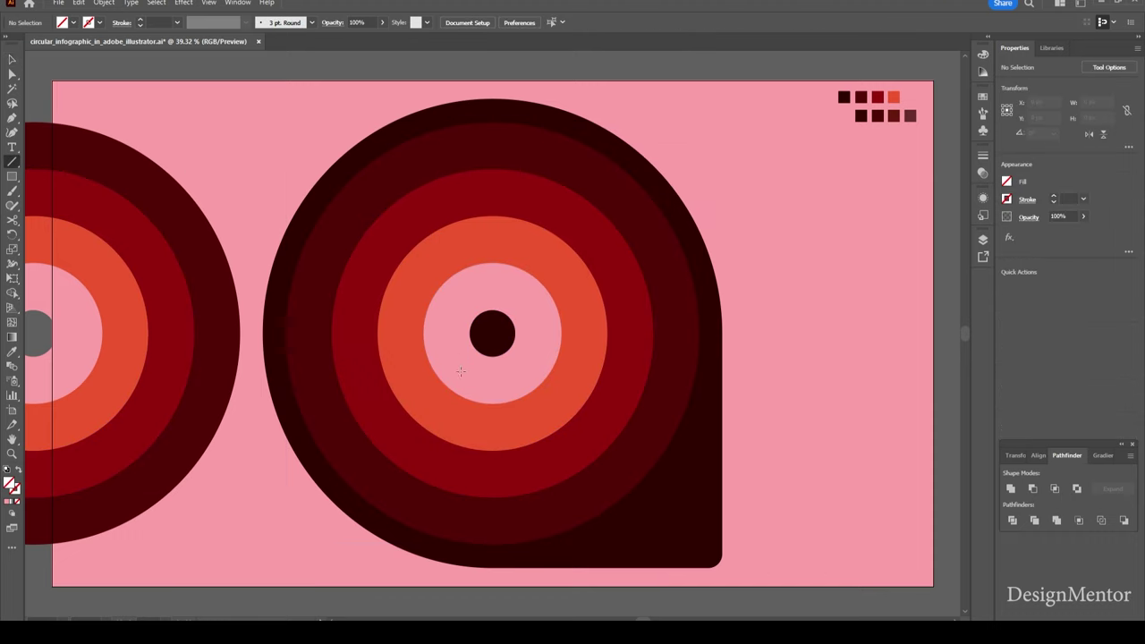
pyautogui.moveTo(493, 193)
pyautogui.mouseDown()
pyautogui.moveTo(493, 336)
pyautogui.moveTo(649, 490)
pyautogui.mouseUp()
pyautogui.press('b')
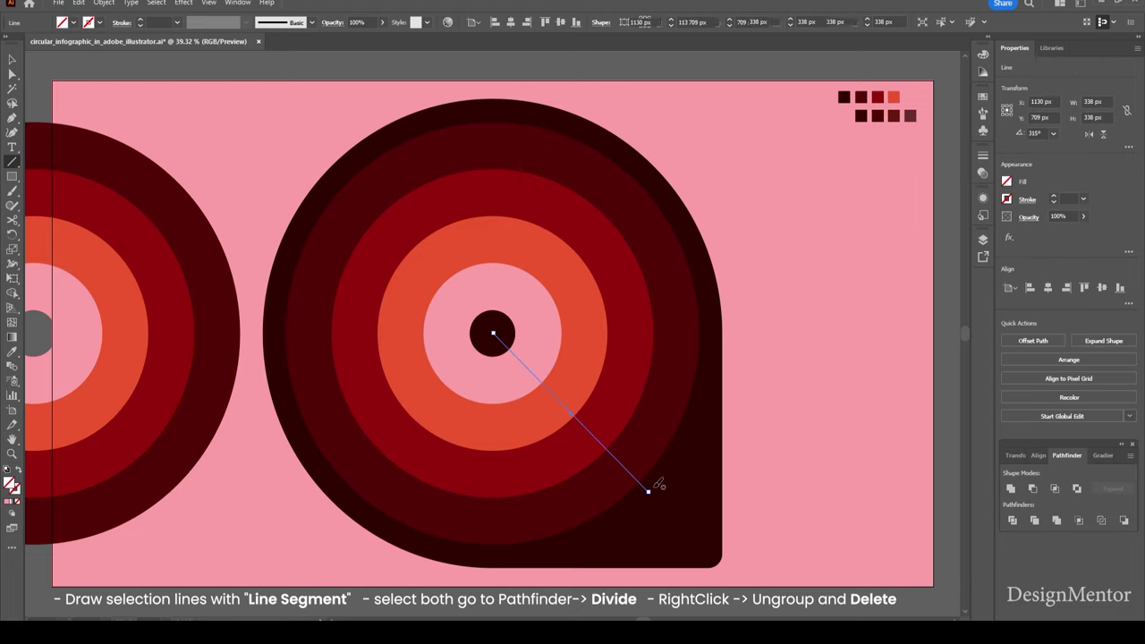
pyautogui.press('v')
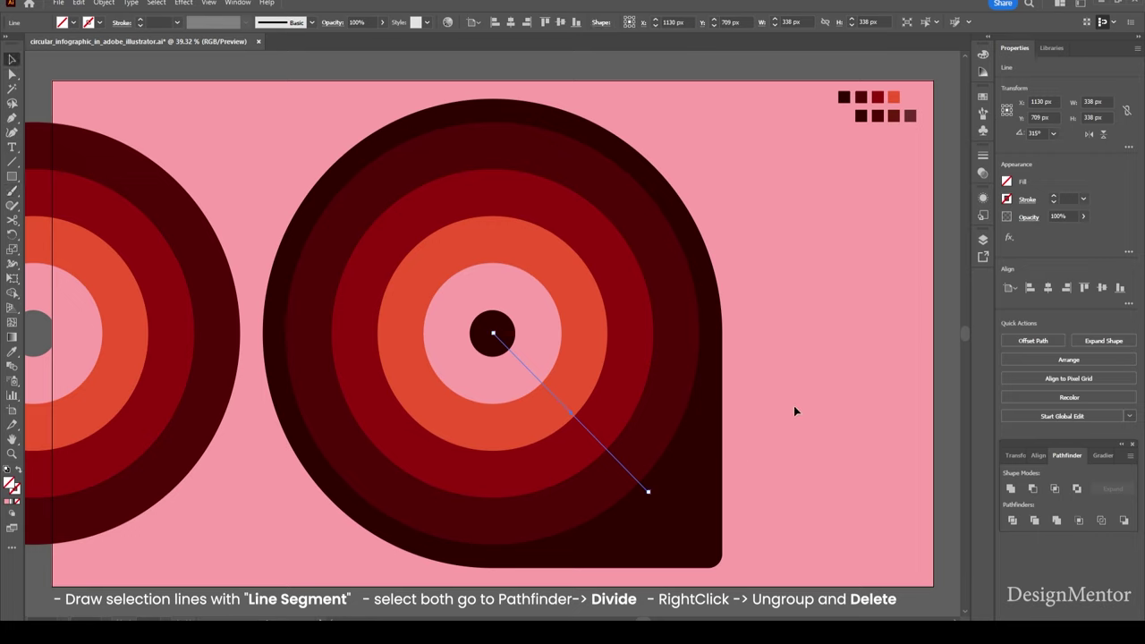
pyautogui.click(793, 405)
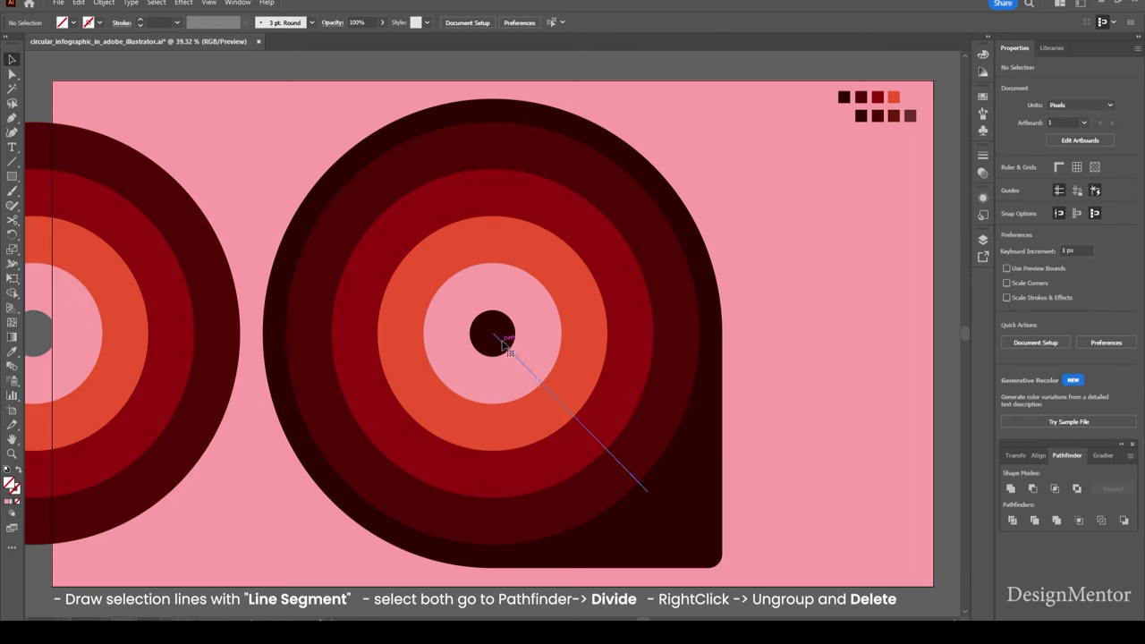
pyautogui.click(504, 344)
pyautogui.click(99, 22)
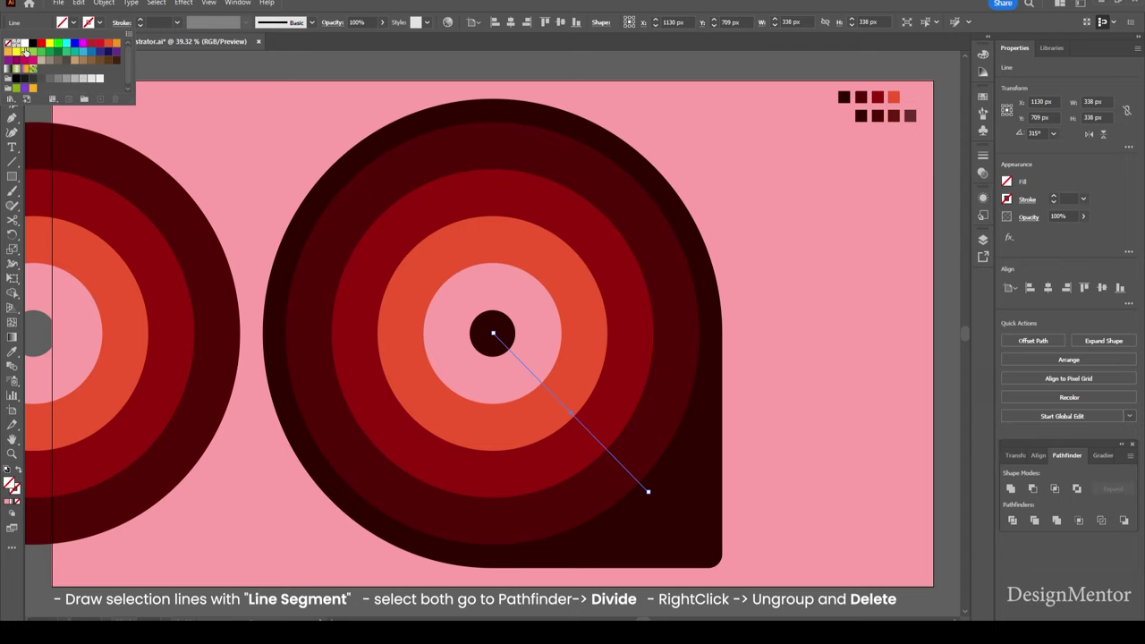
pyautogui.click(25, 50)
pyautogui.press('Escape')
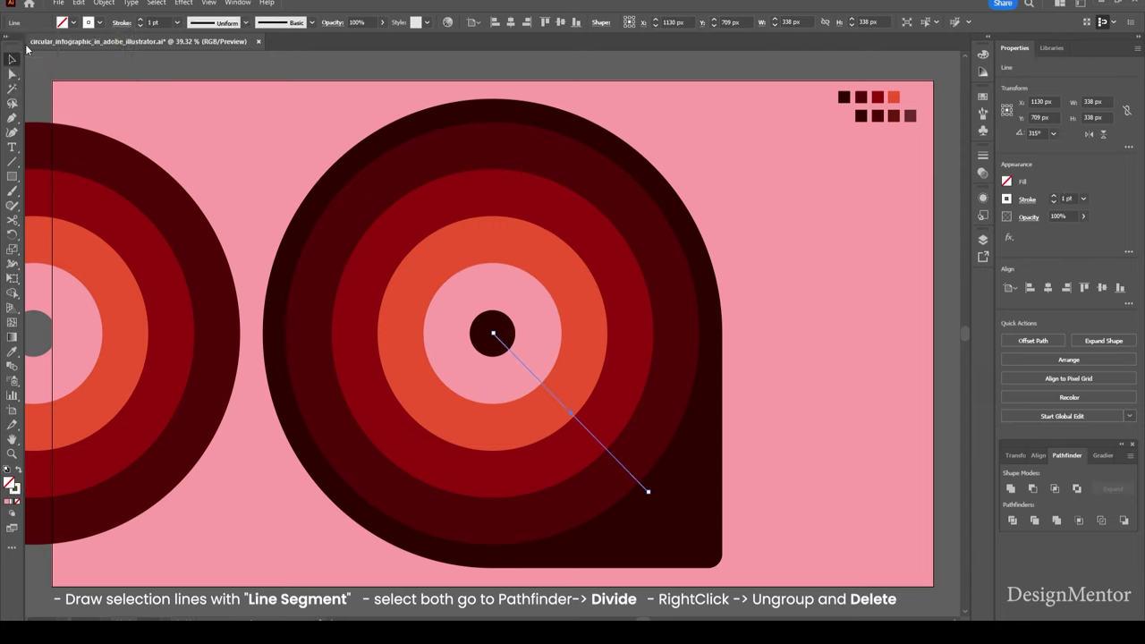
pyautogui.click(26, 50)
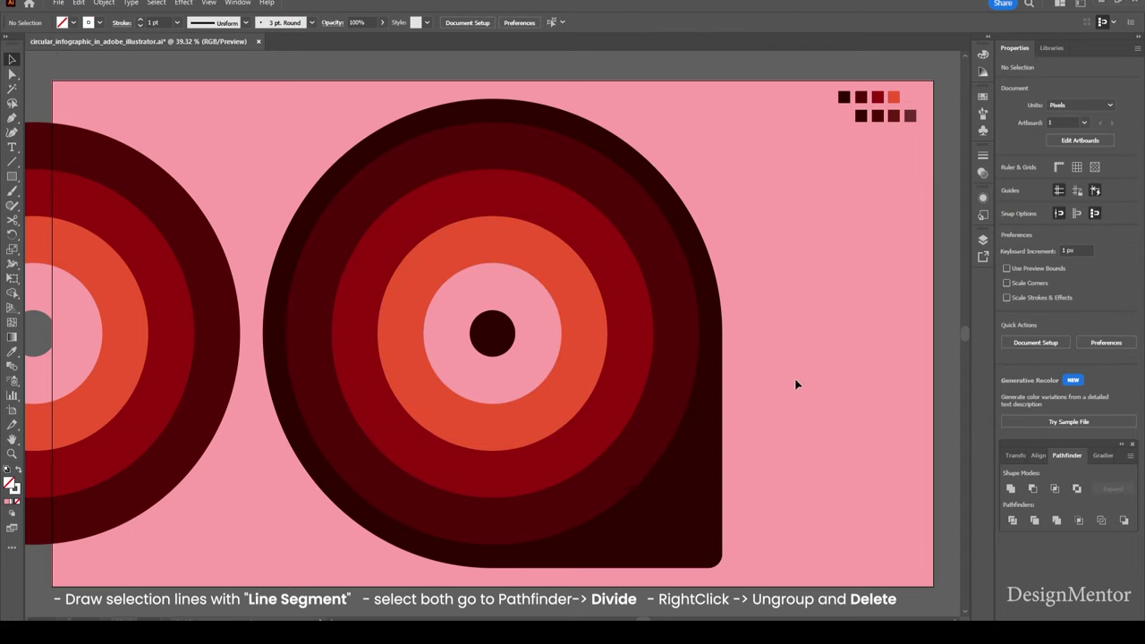
# - Draw a line from the centre dot to the lower right, extending it to the upper left
pyautogui.click(12, 162)
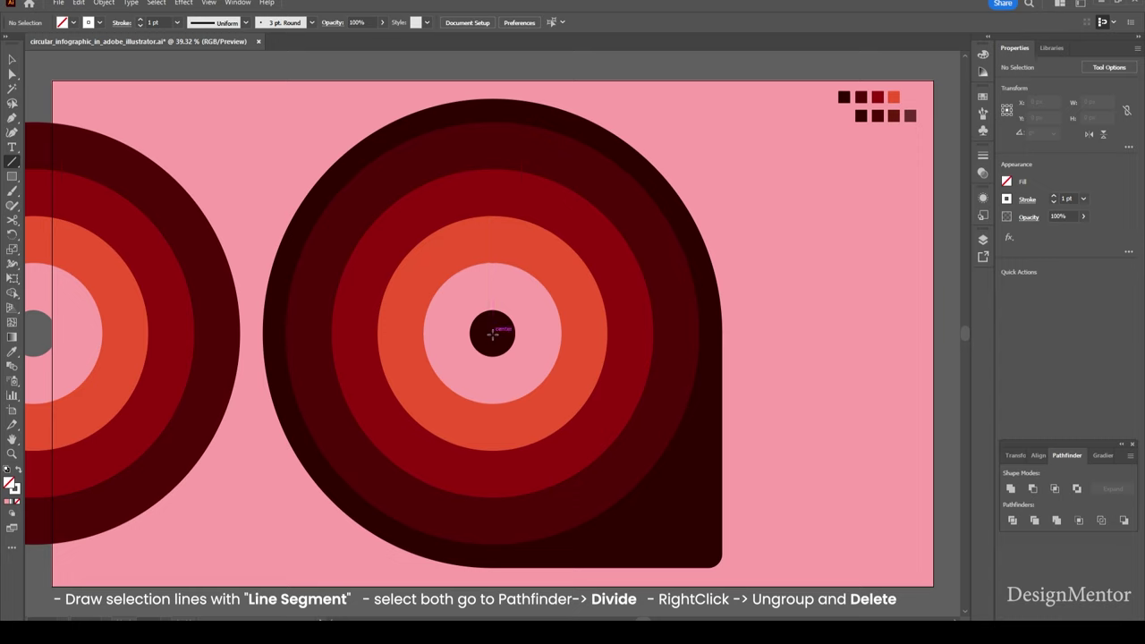
pyautogui.moveTo(492, 333); pyautogui.dragTo(681, 526)
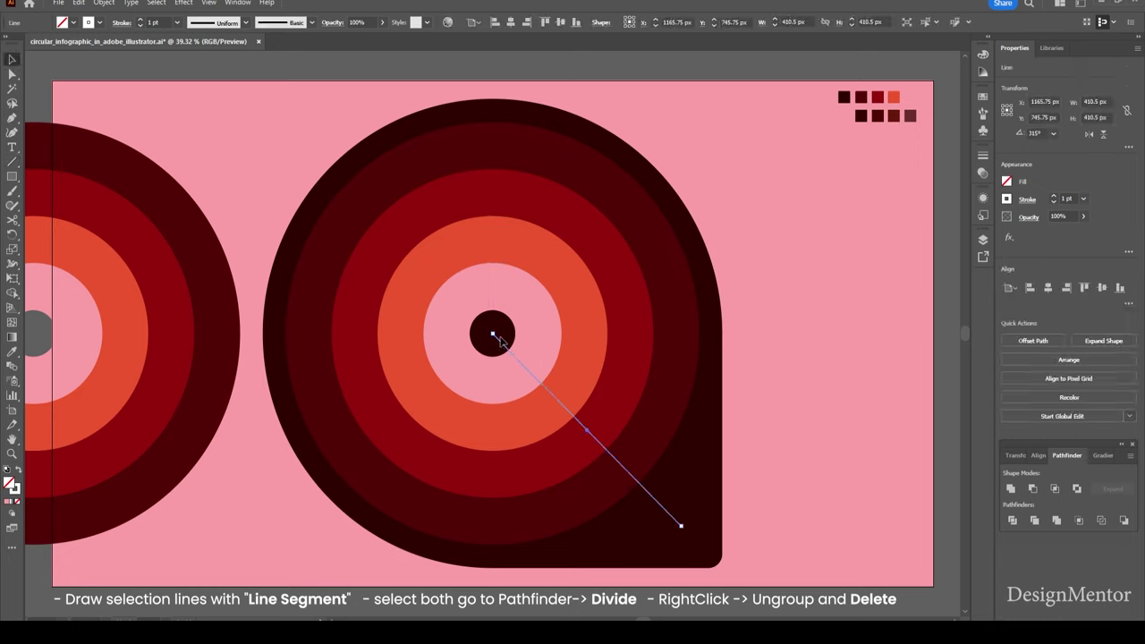
pyautogui.moveTo(492, 333); pyautogui.dragTo(317, 154)
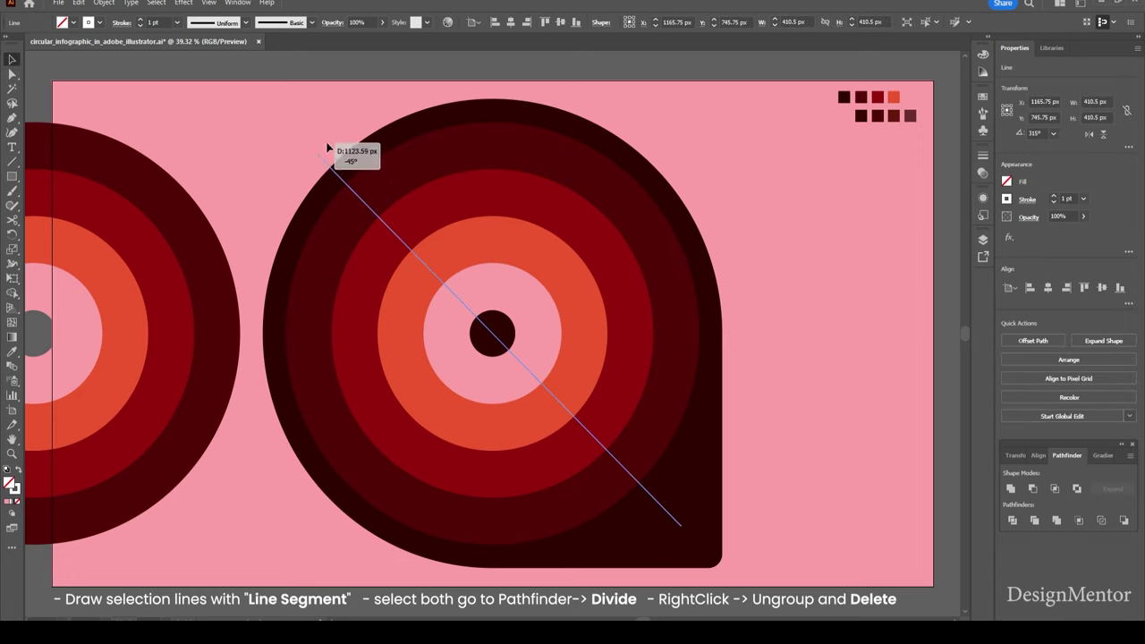
pyautogui.keyDown('shift'); pyautogui.click(664, 313); pyautogui.keyUp('shift')
pyautogui.click(780, 330)
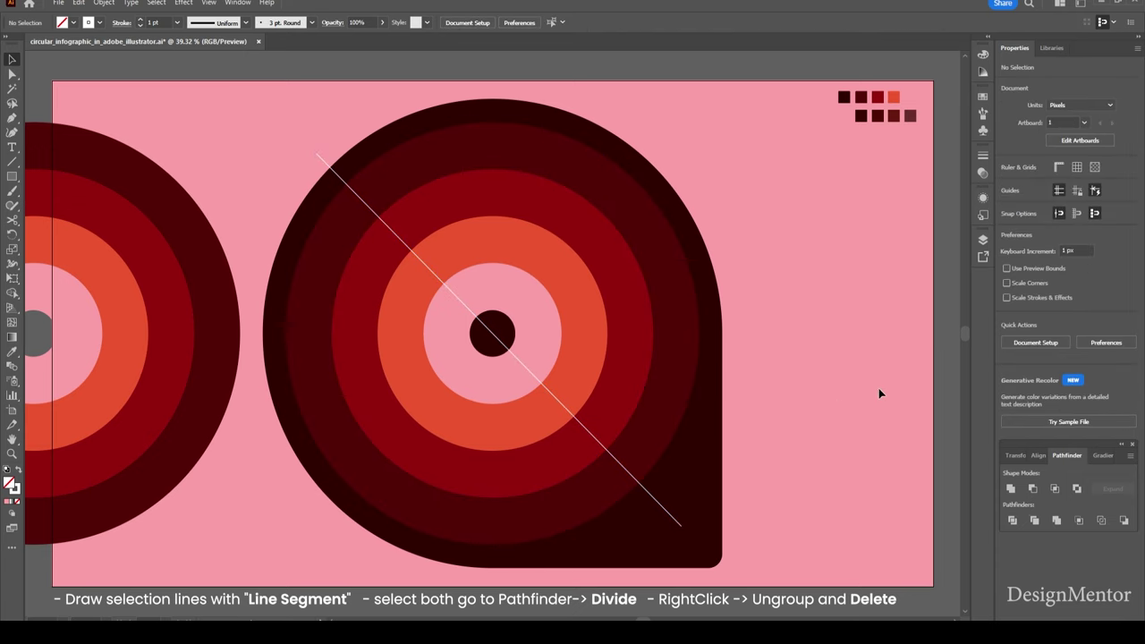
# - Select the diagonal line with the rings and Pathfinder-Divide them along the line
pyautogui.click(682, 381)
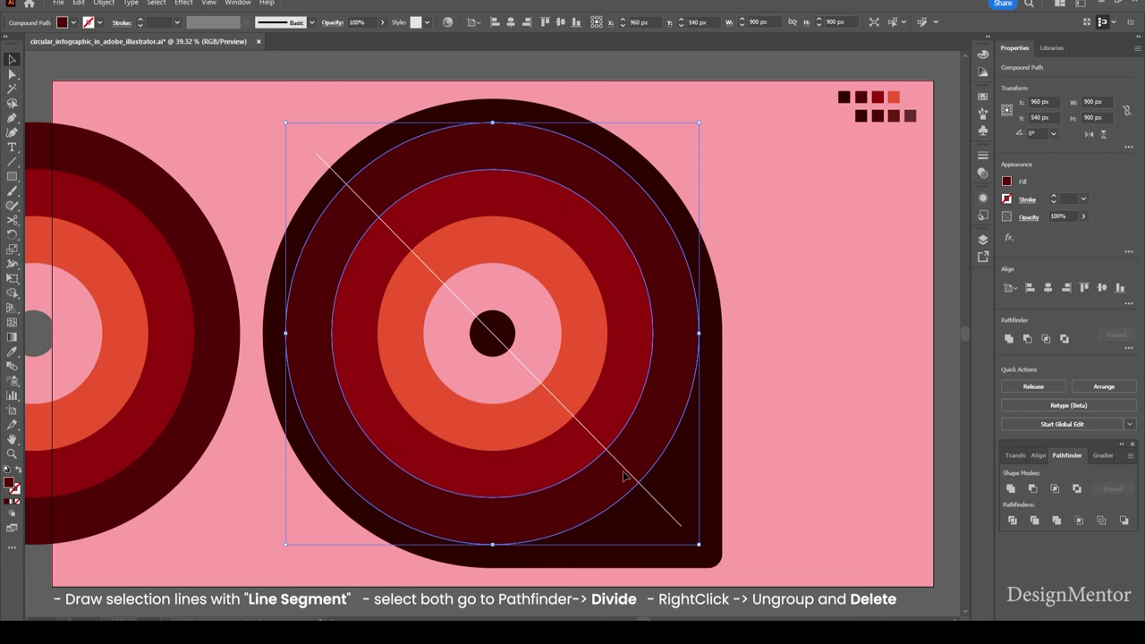
pyautogui.click(813, 355)
pyautogui.click(358, 198)
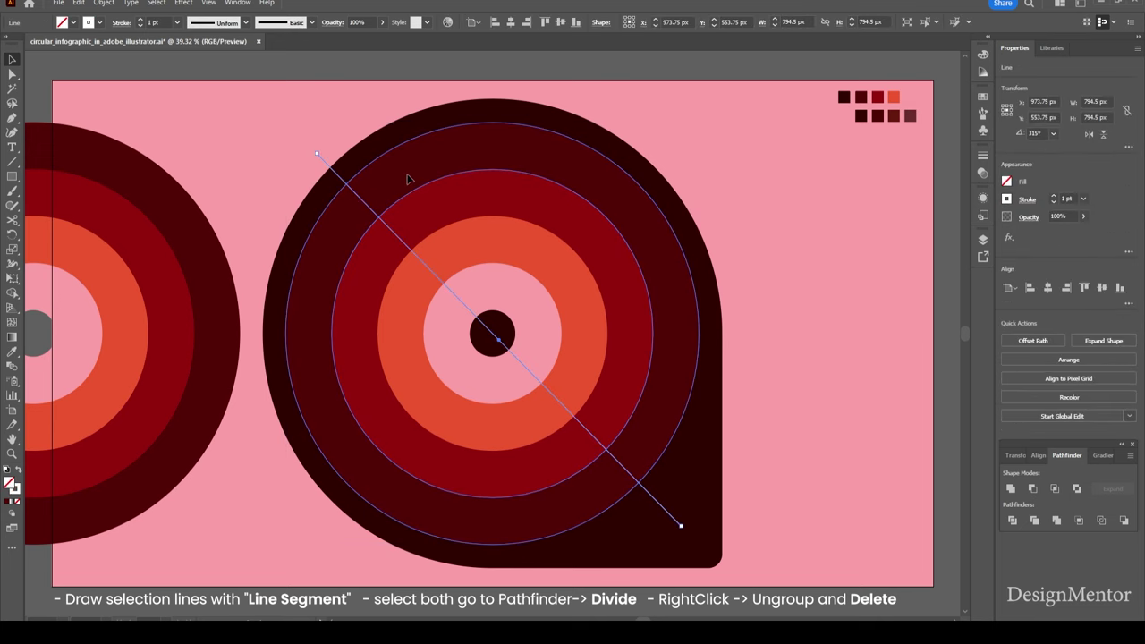
pyautogui.keyDown('shift'); pyautogui.click(409, 185); pyautogui.keyUp('shift')
pyautogui.rightClick(409, 181)
pyautogui.click(758, 169)
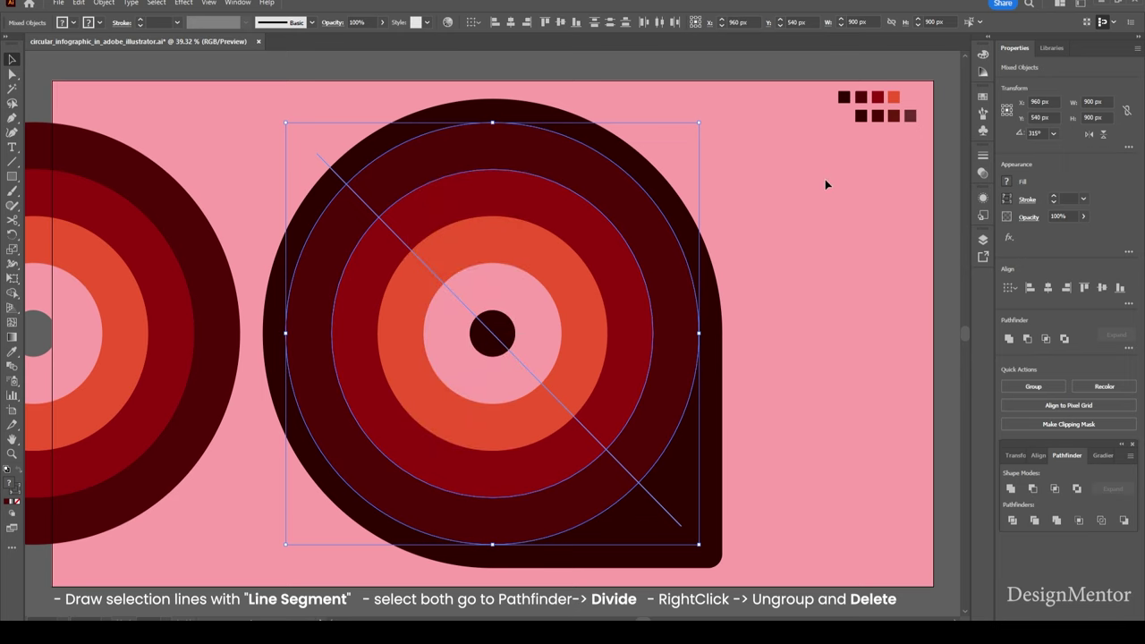
pyautogui.click(1014, 523)
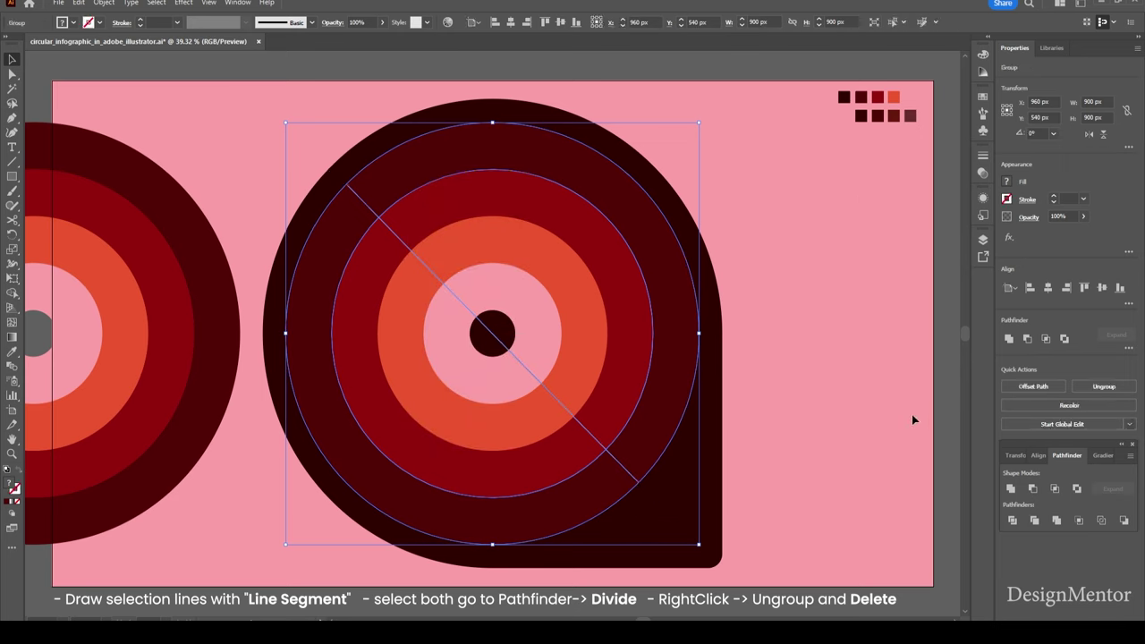
# - Ungroup the divided pieces and delete the outer ring's right-hand piece
pyautogui.rightClick(456, 155)
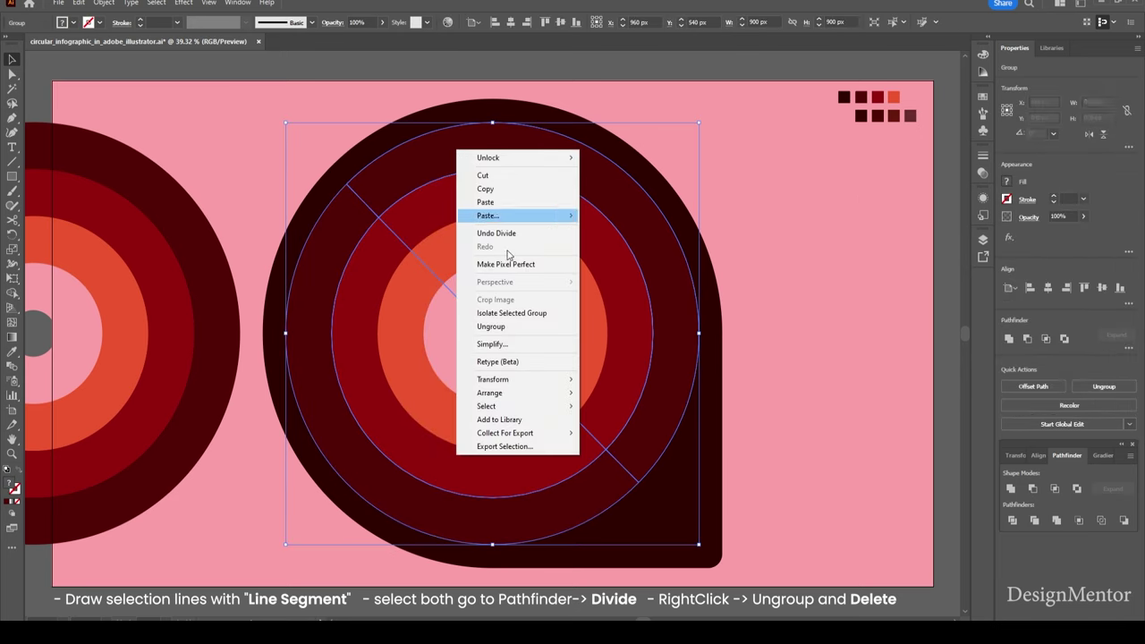
pyautogui.click(515, 327)
pyautogui.click(573, 295)
pyautogui.click(648, 259)
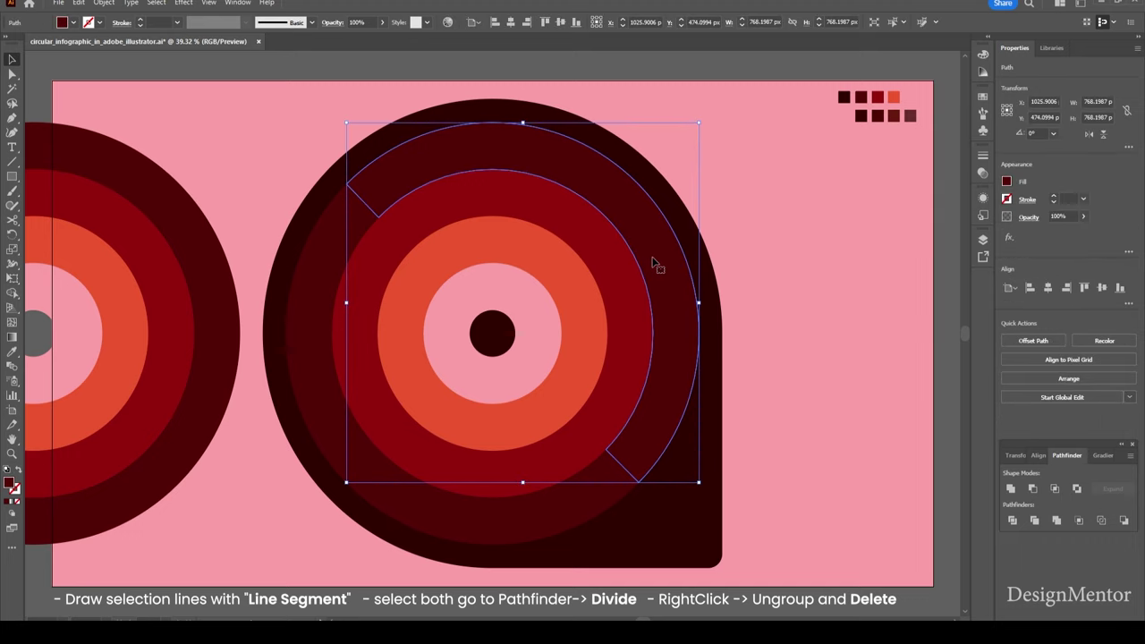
pyautogui.press('Delete')
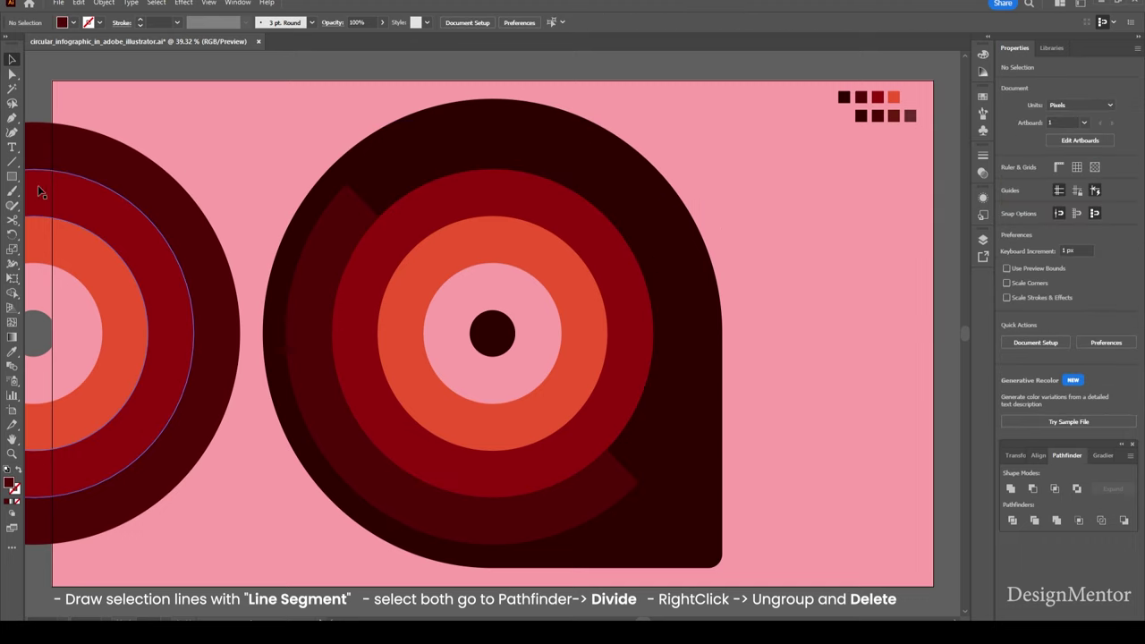
pyautogui.click(11, 162)
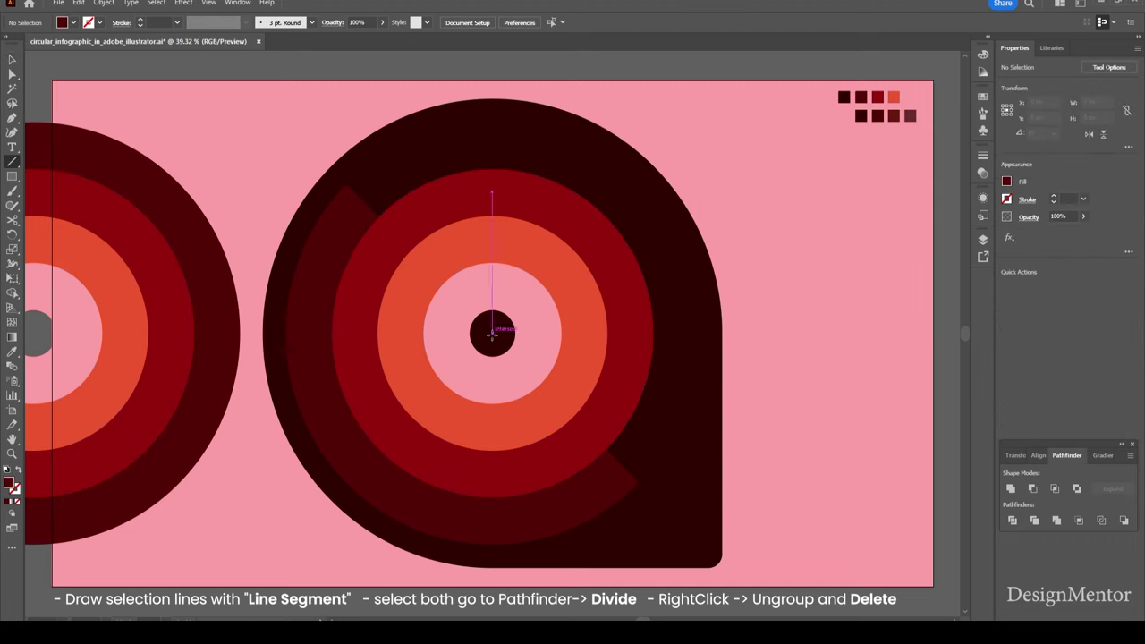
pyautogui.moveTo(486, 334); pyautogui.dragTo(481, 164)
pyautogui.press('v')
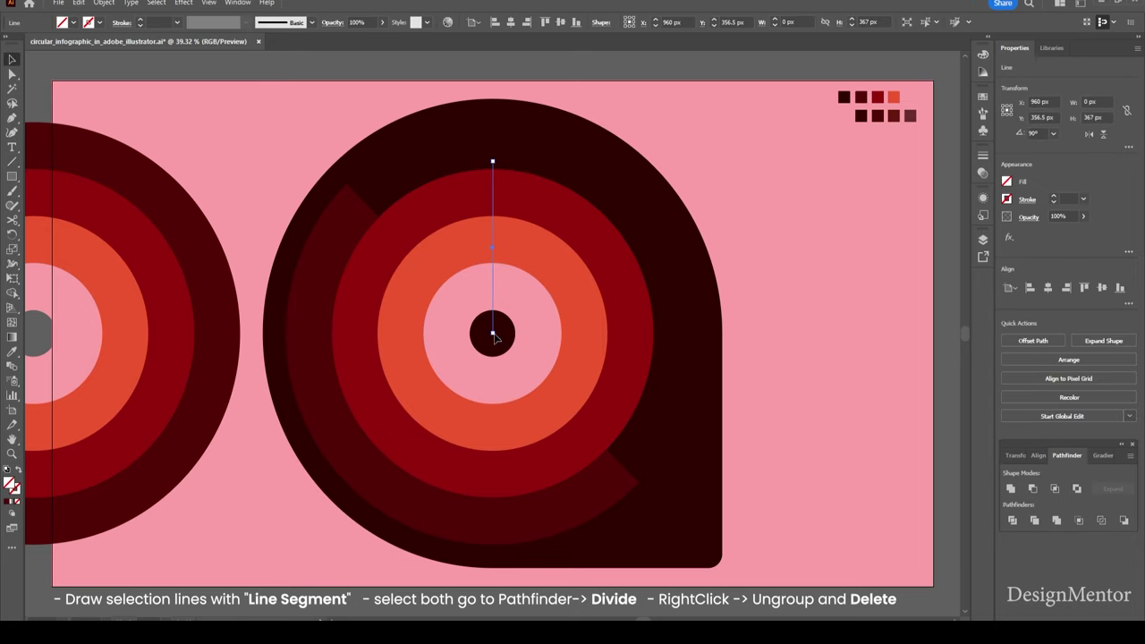
pyautogui.moveTo(495, 334); pyautogui.dragTo(493, 231)
pyautogui.click(420, 212)
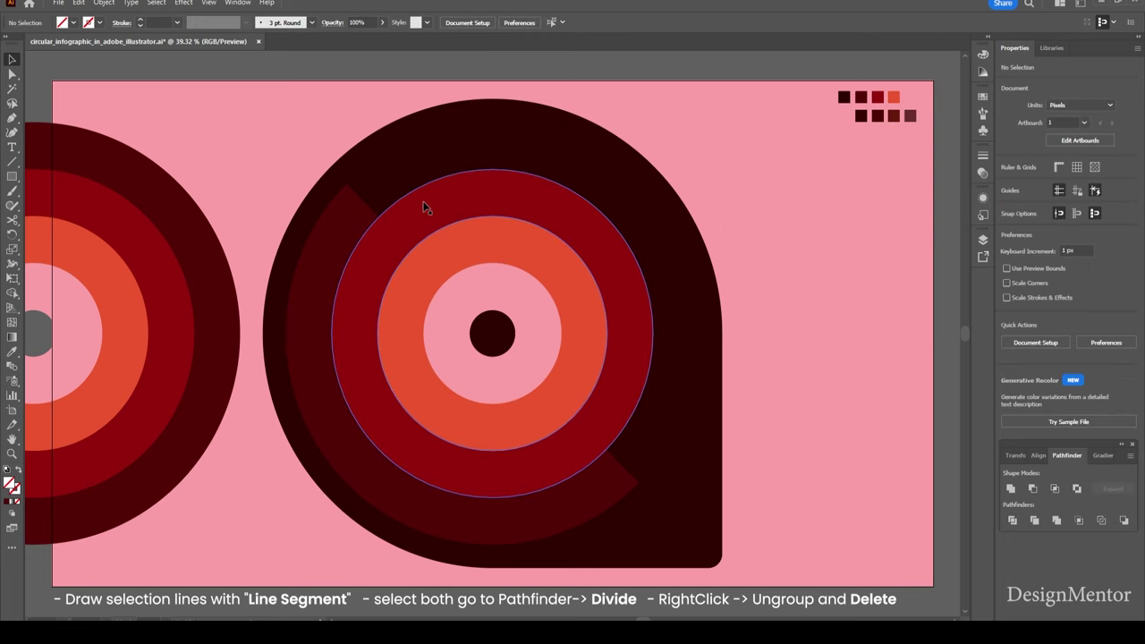
pyautogui.click(426, 208)
pyautogui.click(712, 176)
pyautogui.click(492, 185)
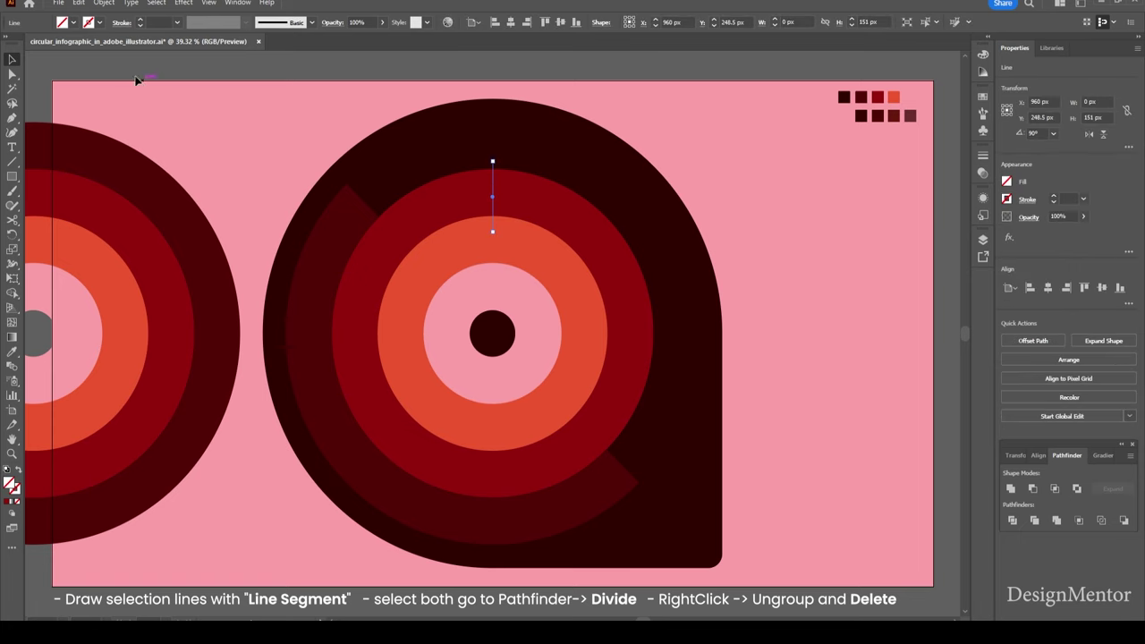
pyautogui.click(100, 24)
pyautogui.click(29, 50)
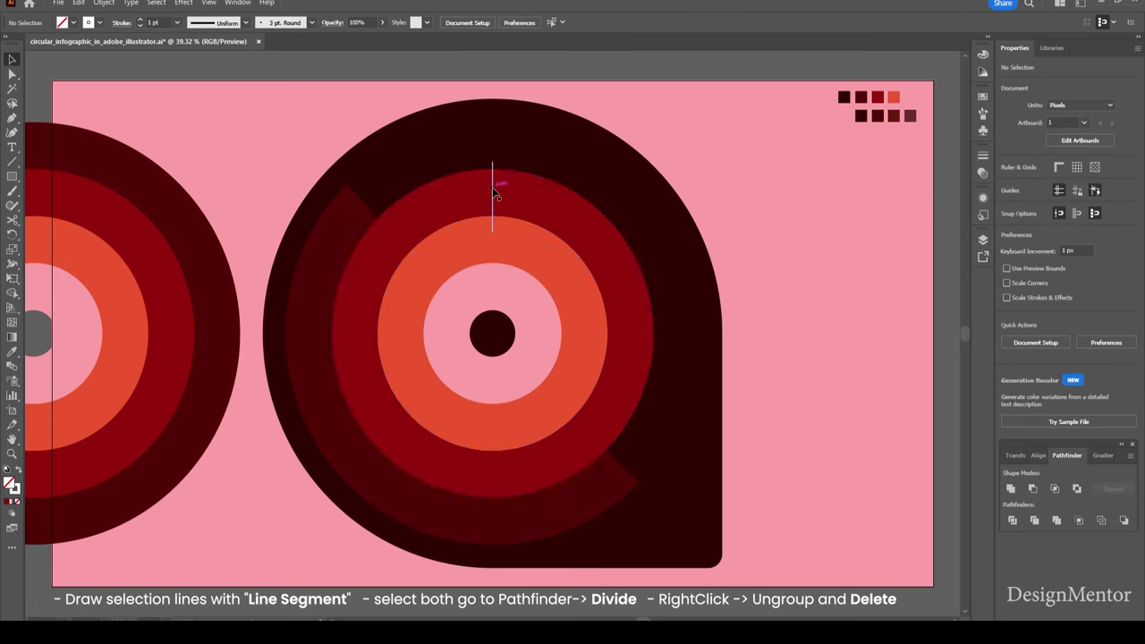
pyautogui.keyDown('shift'); pyautogui.click(548, 196); pyautogui.keyUp('shift')
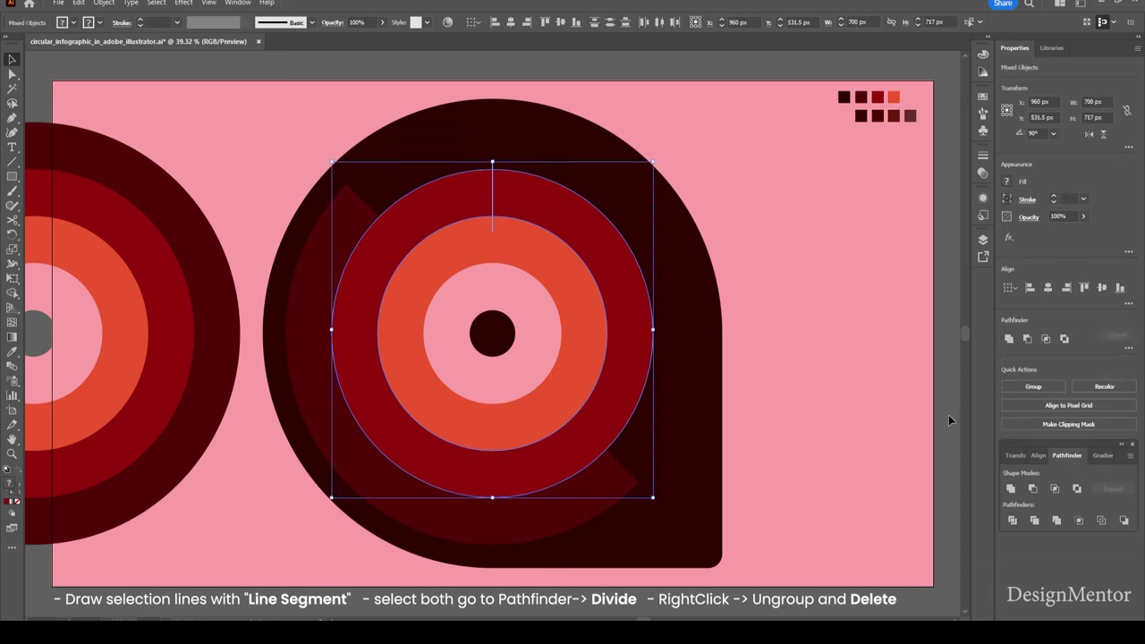
pyautogui.hotkey('ctrl', 'g')
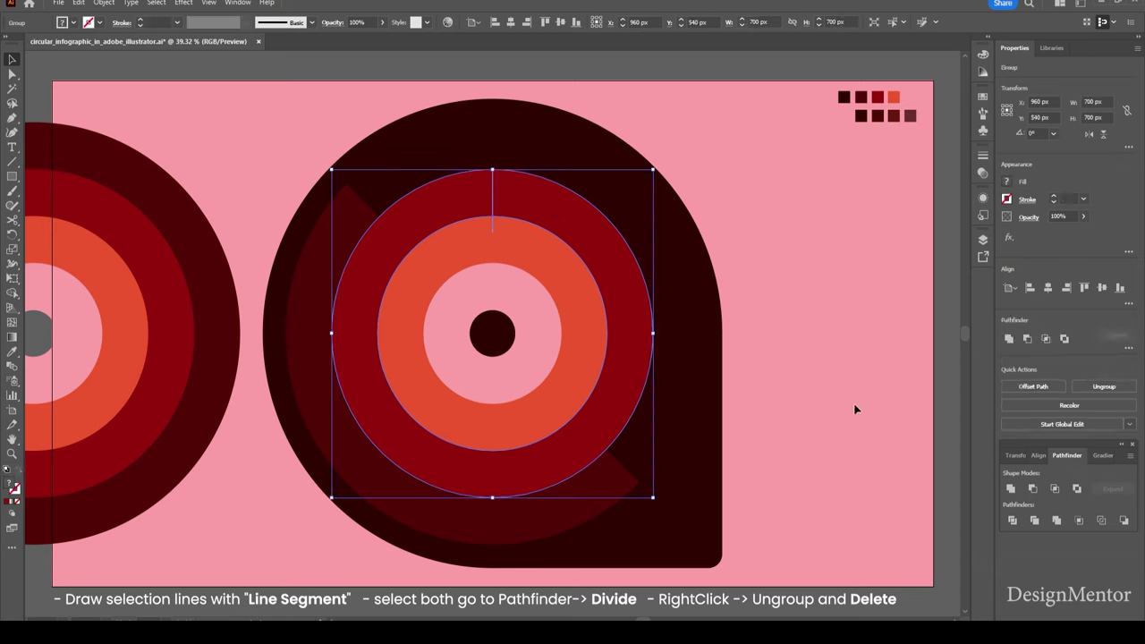
pyautogui.click(854, 409)
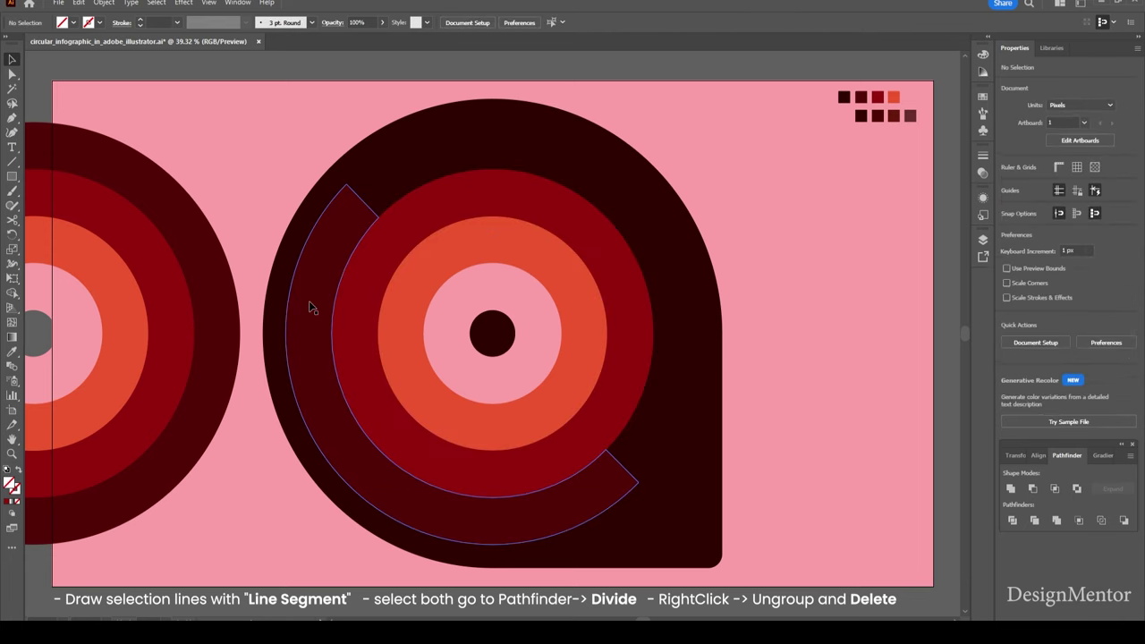
pyautogui.click(12, 161)
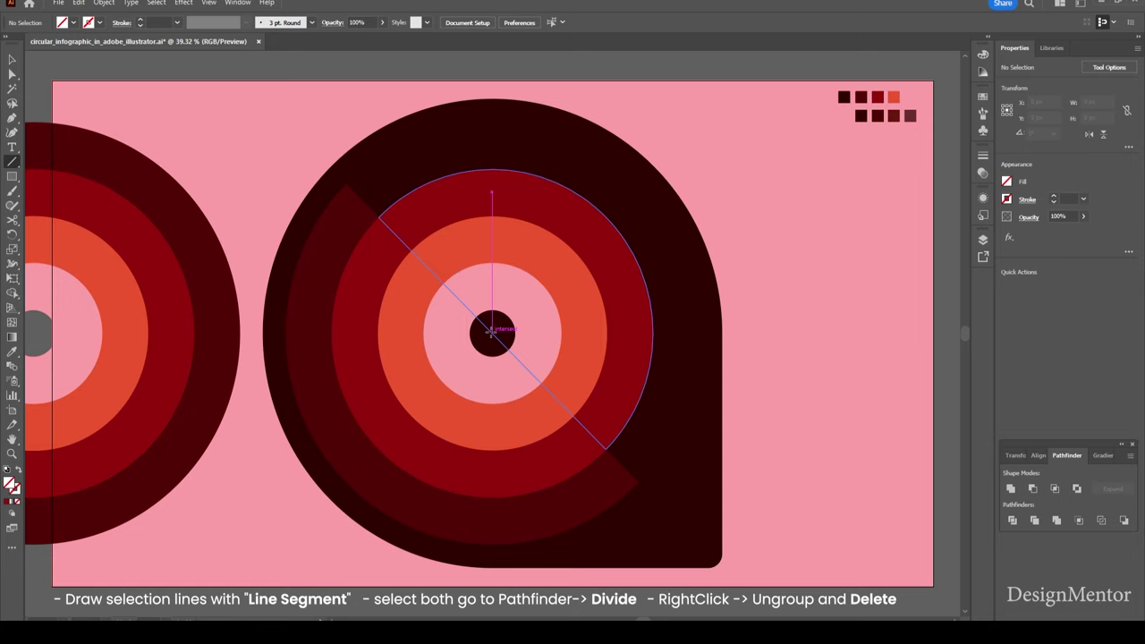
# - Draw a white diagonal line from the centre toward the lower right
pyautogui.moveTo(492, 332); pyautogui.dragTo(611, 454)
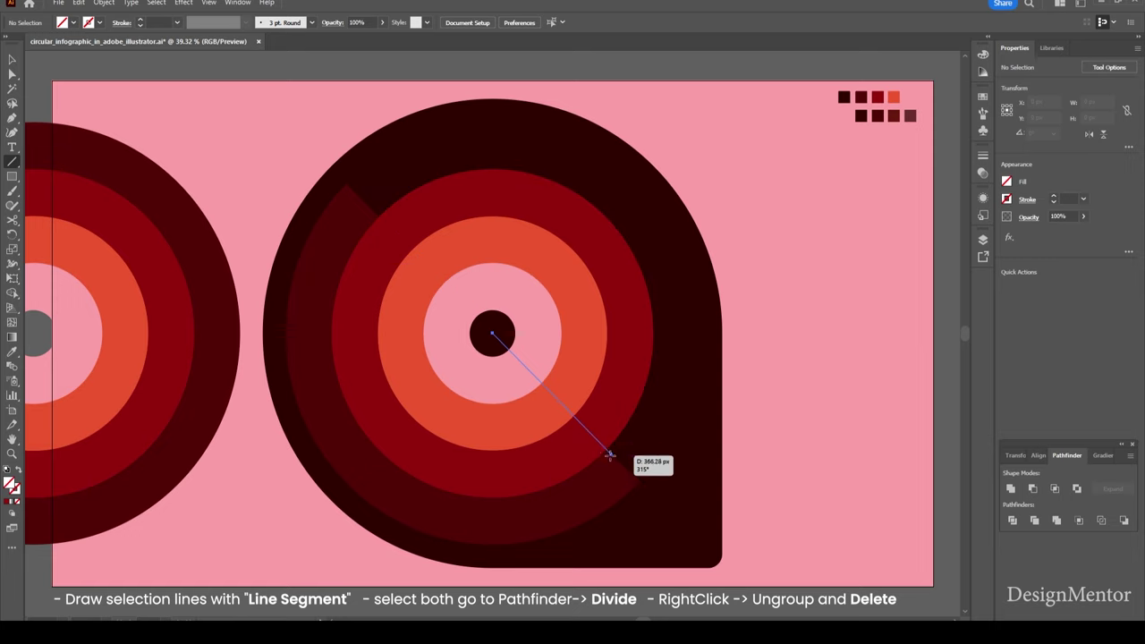
pyautogui.press('v')
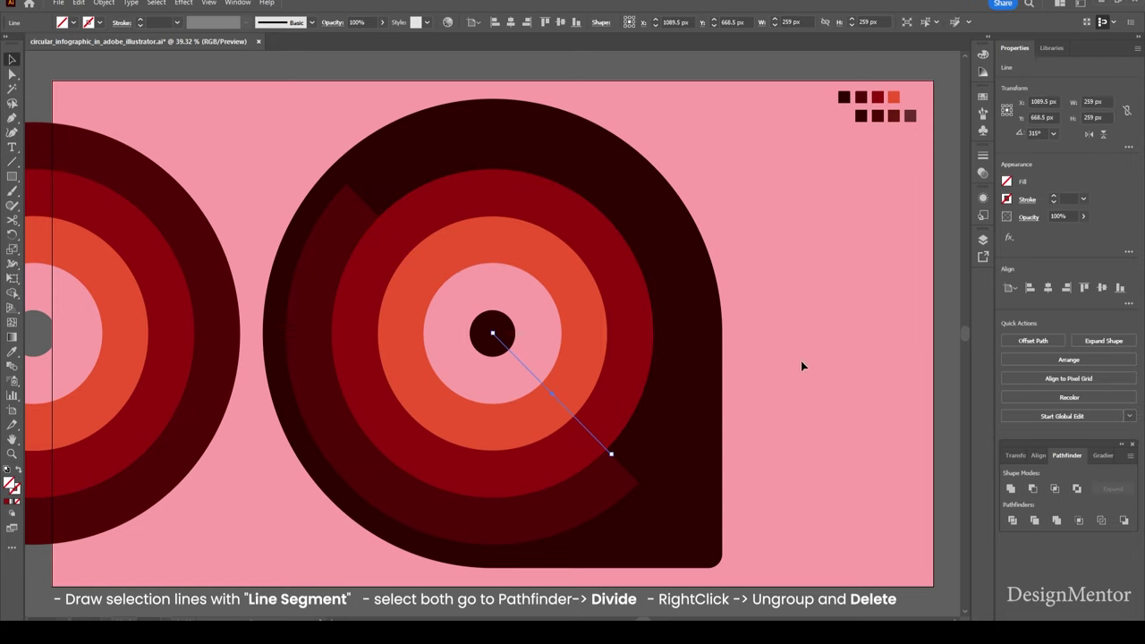
pyautogui.click(98, 22)
pyautogui.click(18, 43)
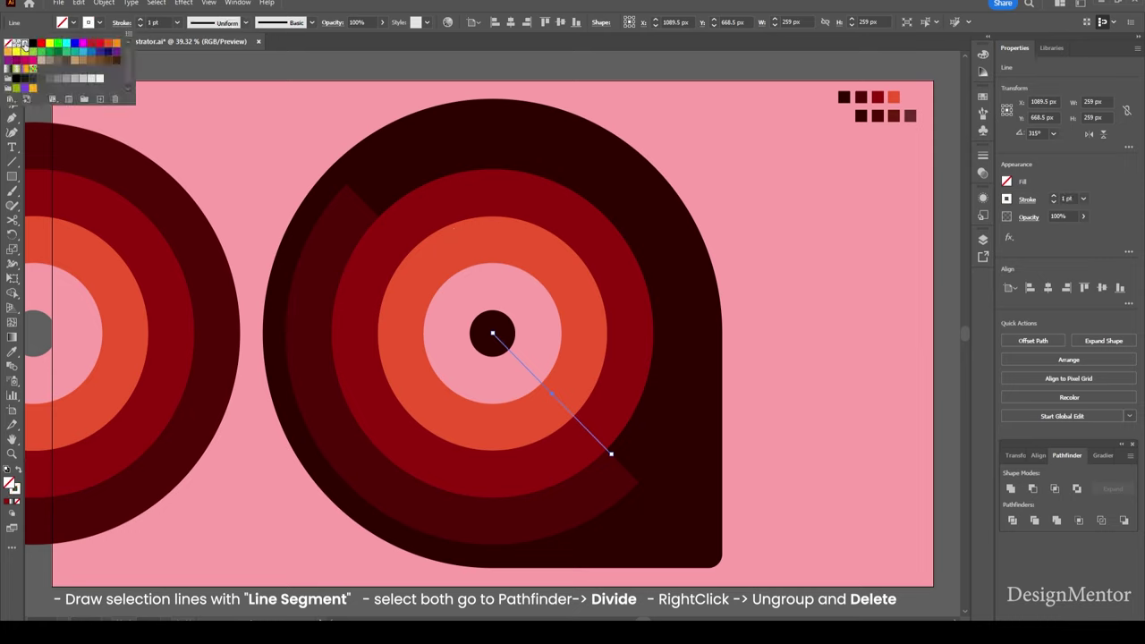
pyautogui.click(753, 359)
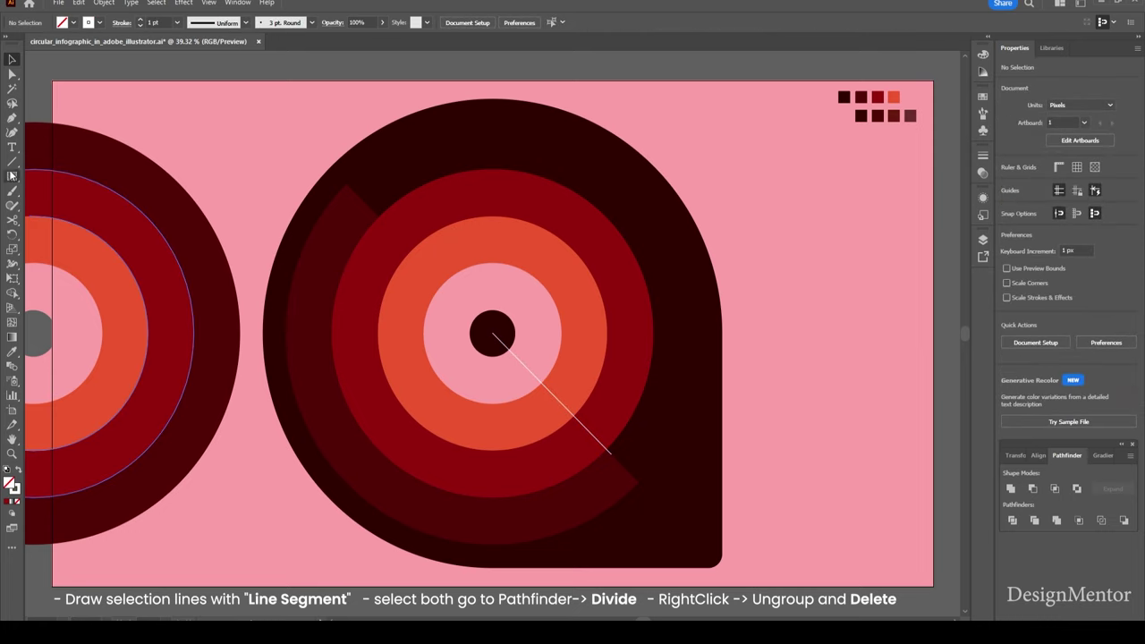
# - Draw a vertical line up from the centre and divide the red ring along both lines
pyautogui.press('\\')
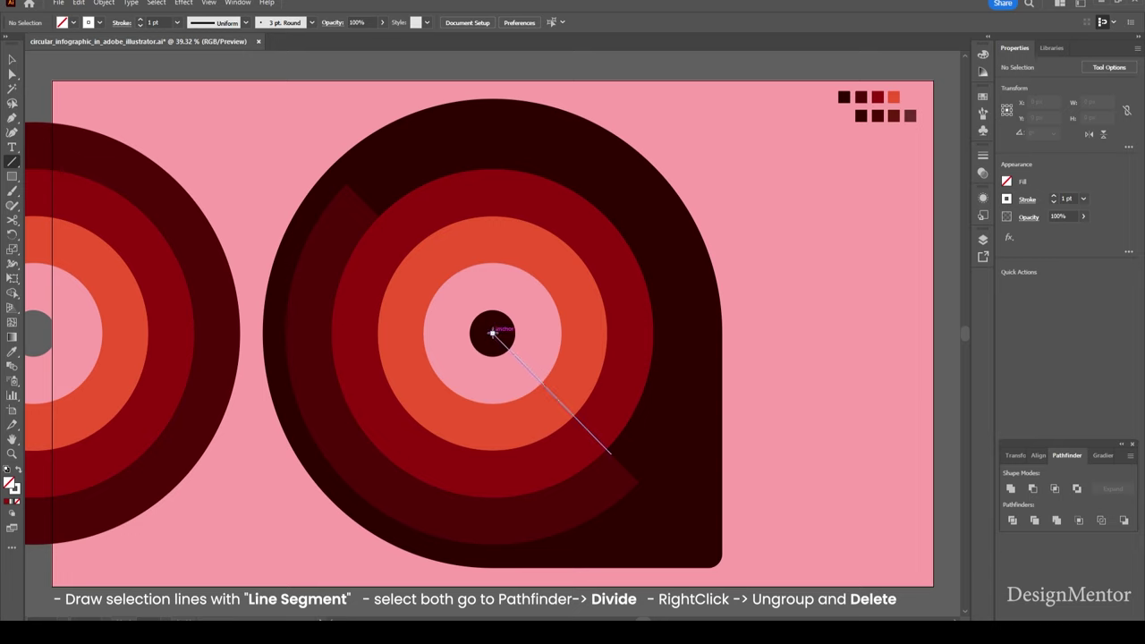
pyautogui.moveTo(492, 333); pyautogui.dragTo(492, 164)
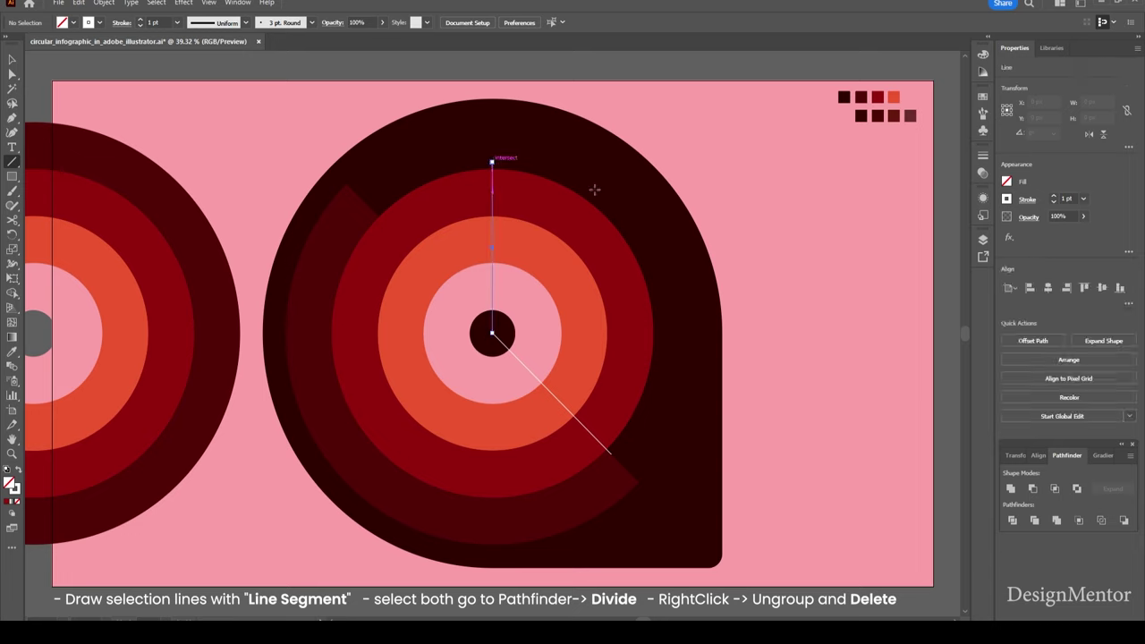
pyautogui.press('v')
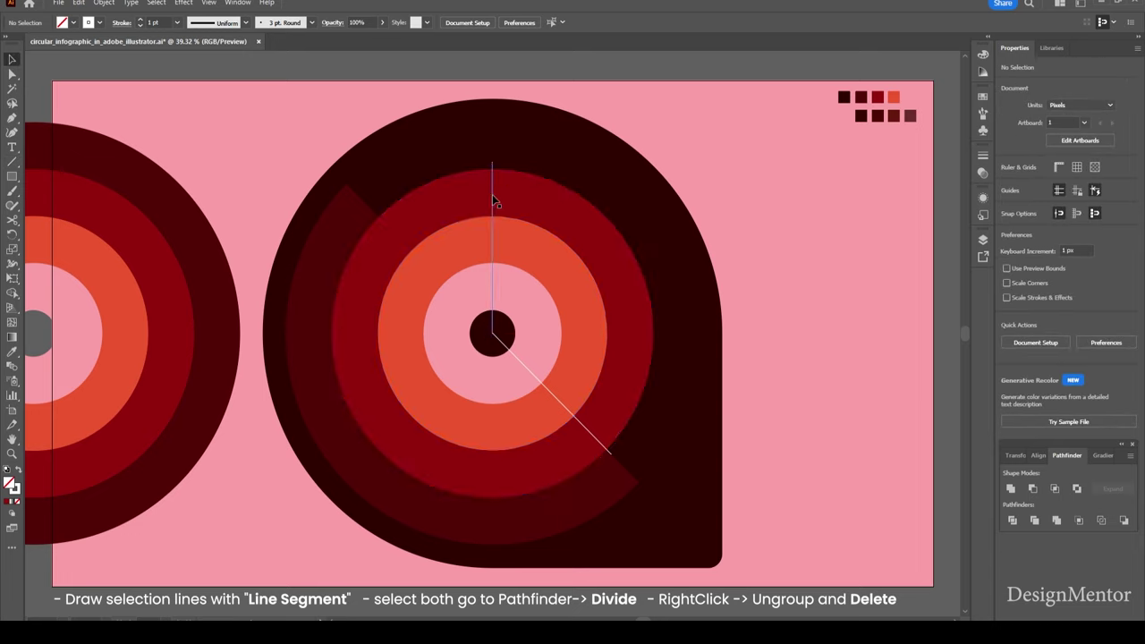
pyautogui.click(492, 195)
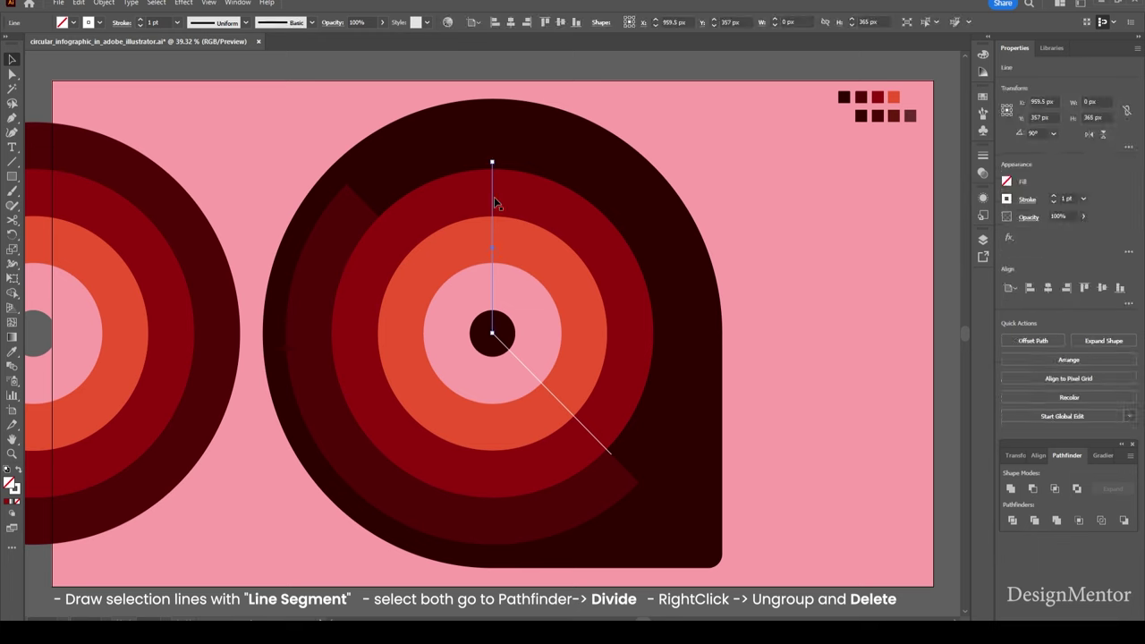
pyautogui.keyDown('shift'); pyautogui.click(586, 429); pyautogui.keyUp('shift')
pyautogui.keyDown('shift'); pyautogui.click(627, 340); pyautogui.keyUp('shift')
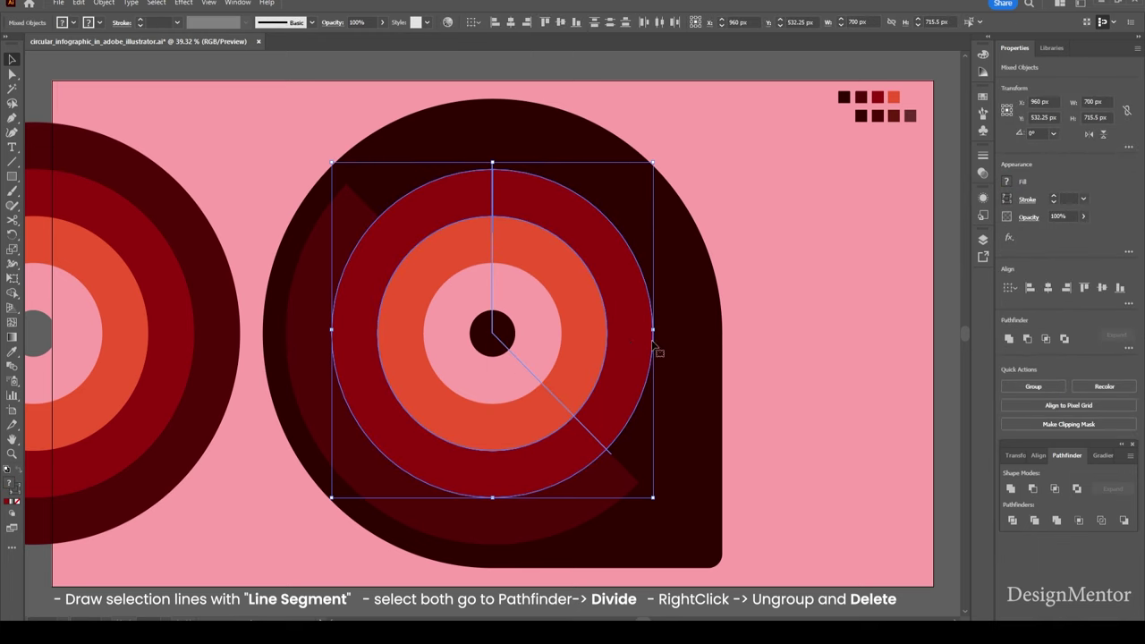
pyautogui.click(1012, 525)
# - Ungroup the divided red ring and delete its right-hand piece
pyautogui.click(670, 319)
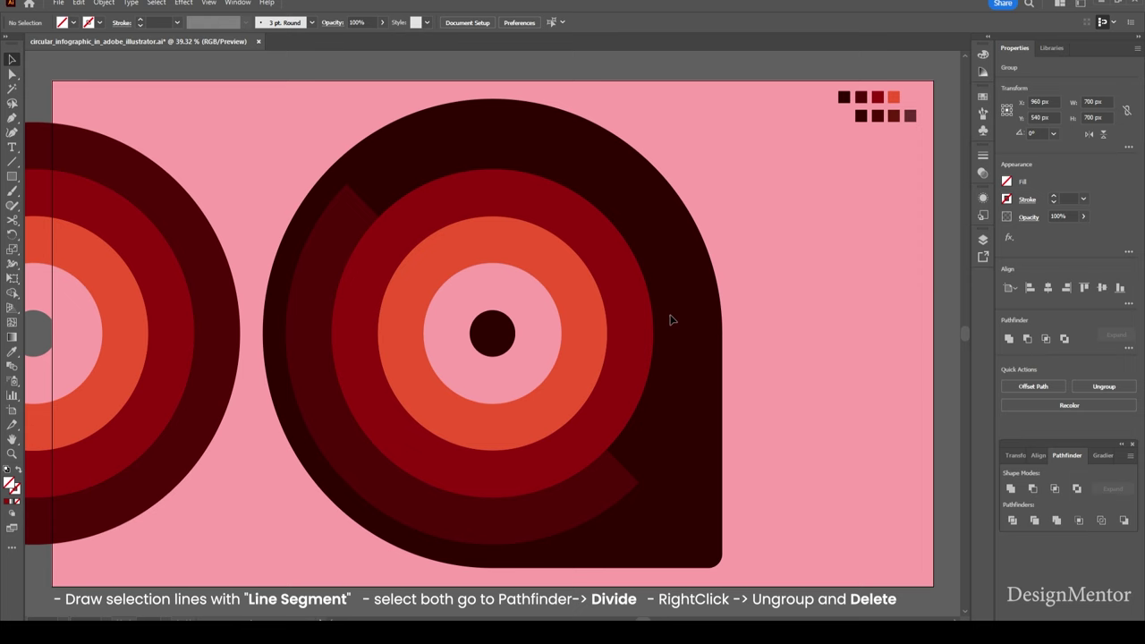
pyautogui.click(608, 266)
pyautogui.rightClick(611, 269)
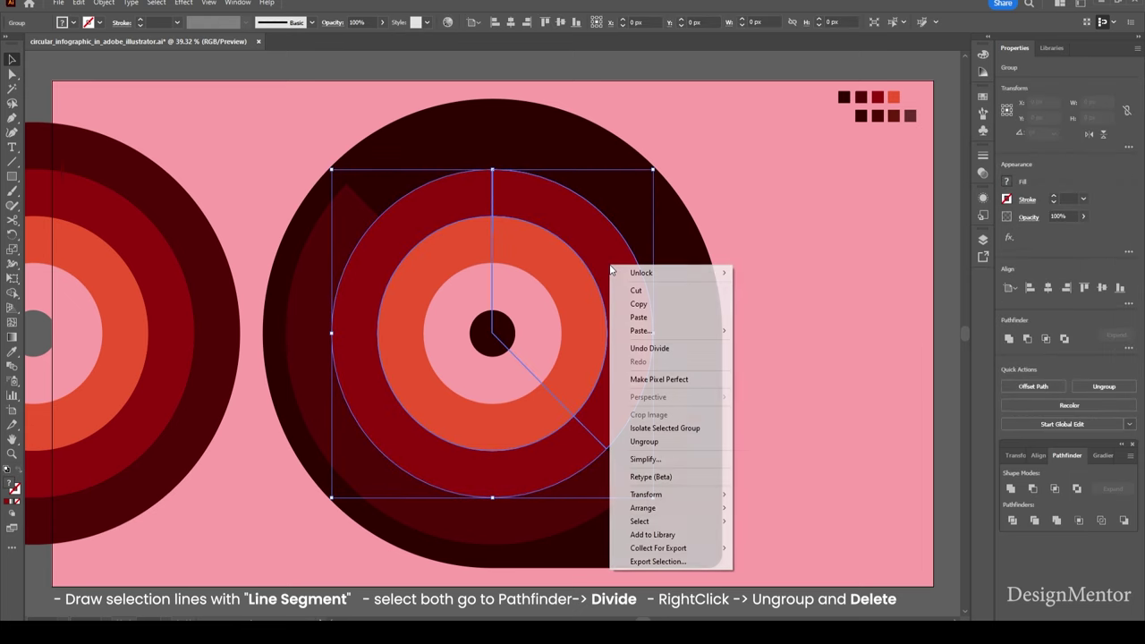
pyautogui.click(643, 441)
pyautogui.click(810, 361)
pyautogui.click(632, 333)
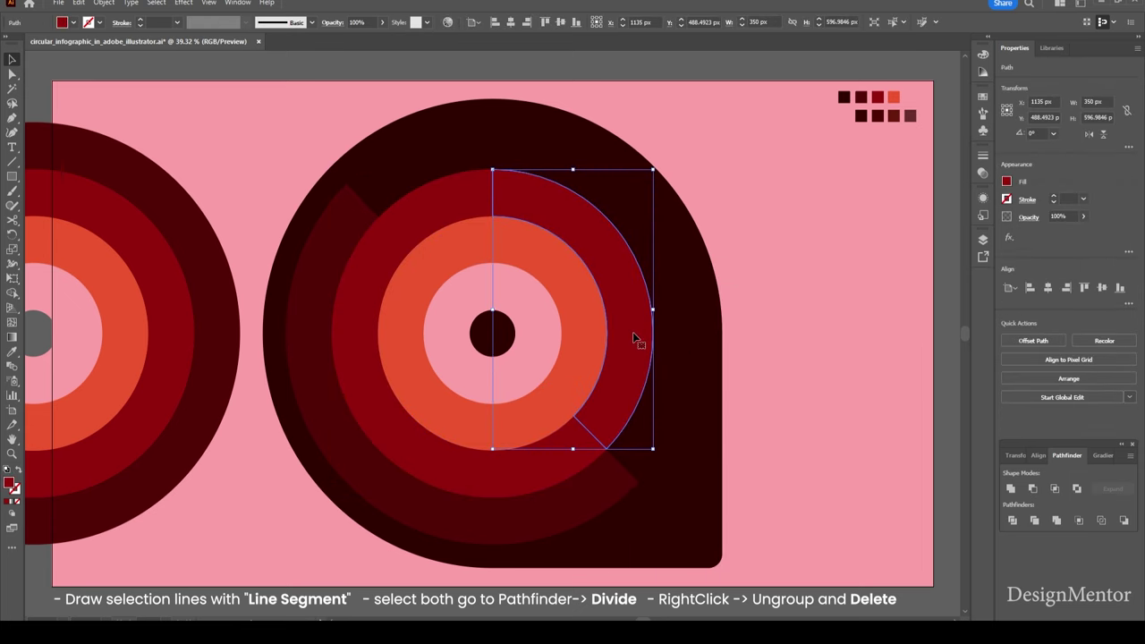
pyautogui.press('Delete')
pyautogui.press('\\')
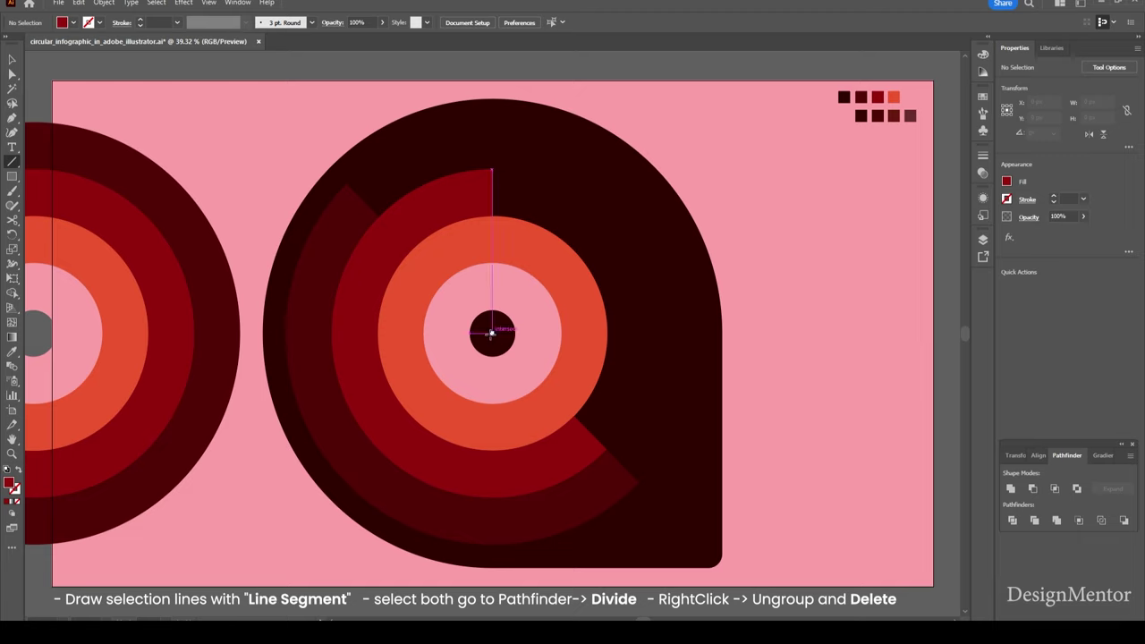
# - Draw a short black 45° cutting line across the orange ring toward the upper right
pyautogui.moveTo(491, 333); pyautogui.dragTo(576, 224)
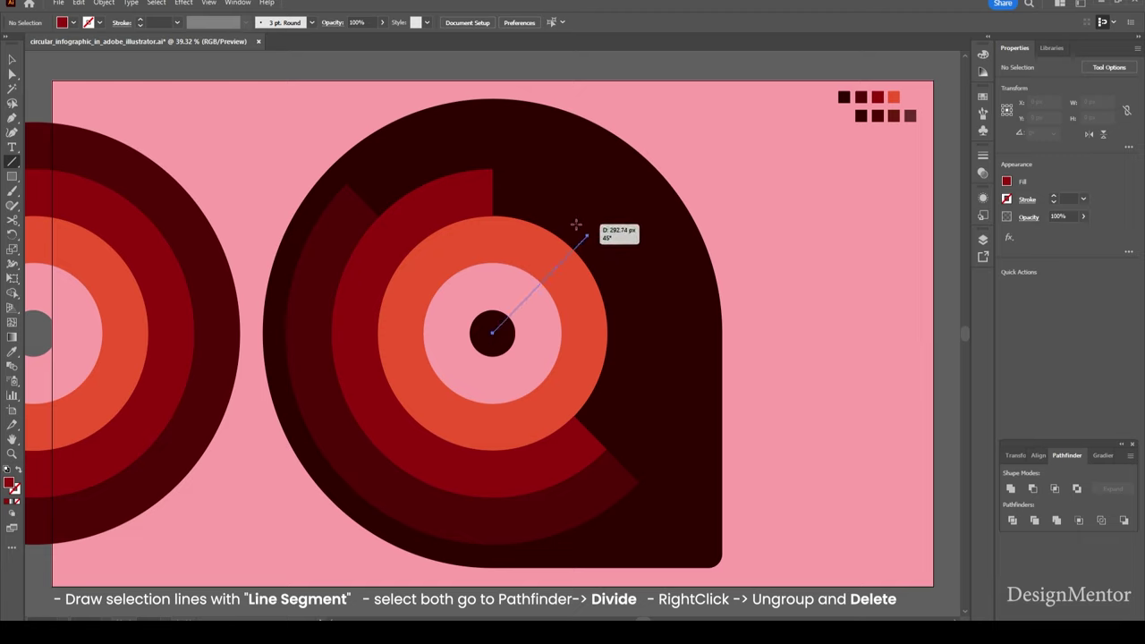
pyautogui.moveTo(576, 225); pyautogui.dragTo(577, 231)
pyautogui.press('v')
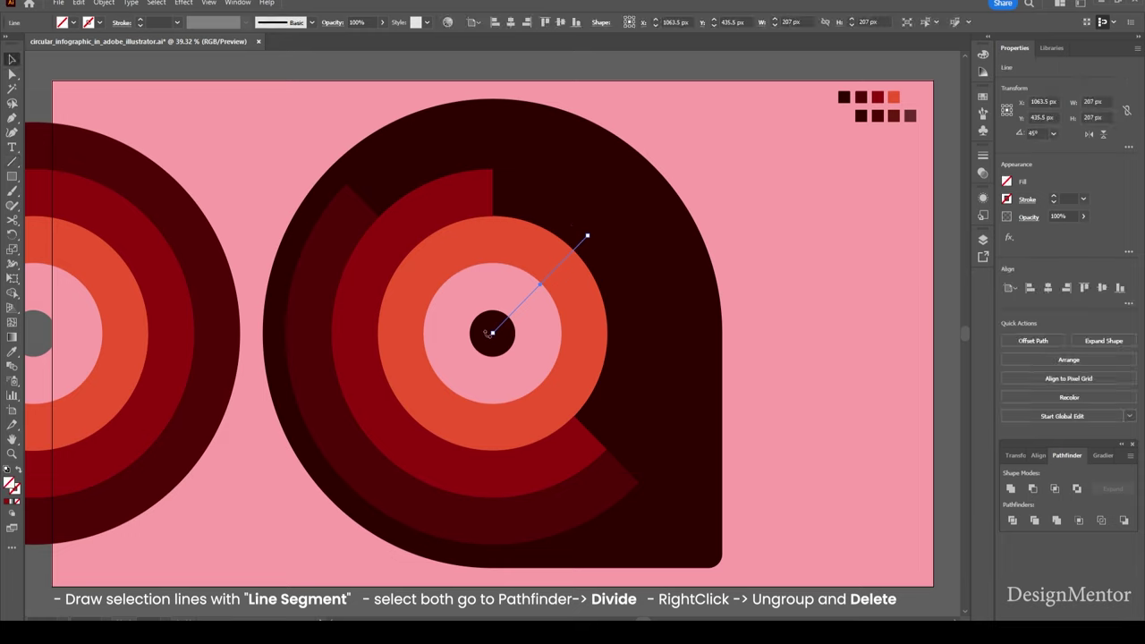
pyautogui.moveTo(493, 335); pyautogui.dragTo(535, 287)
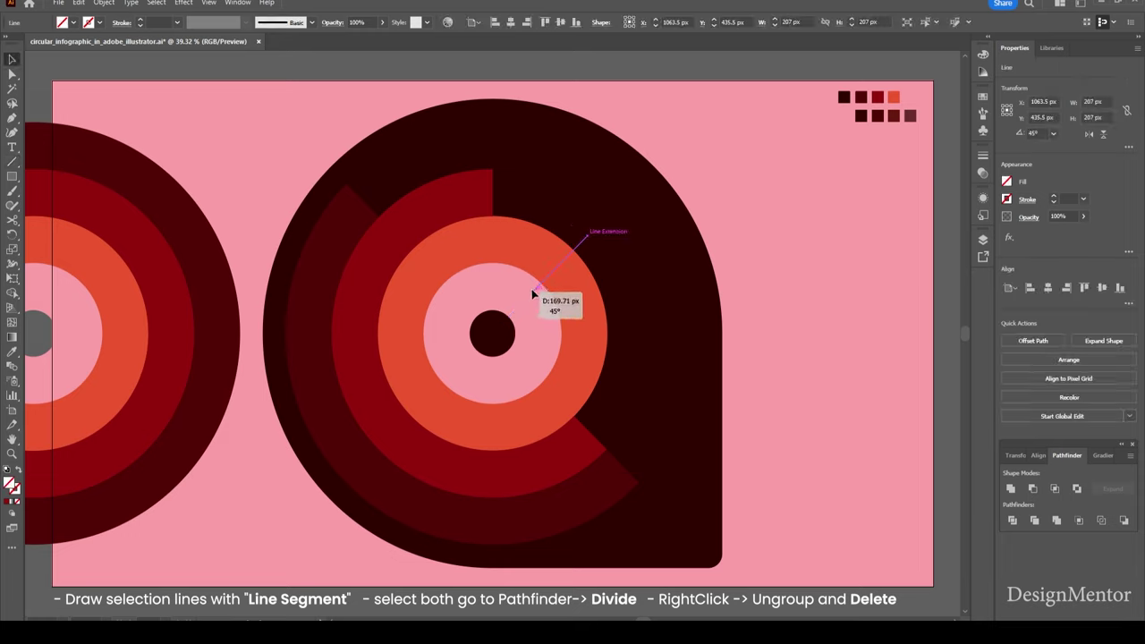
pyautogui.click(758, 280)
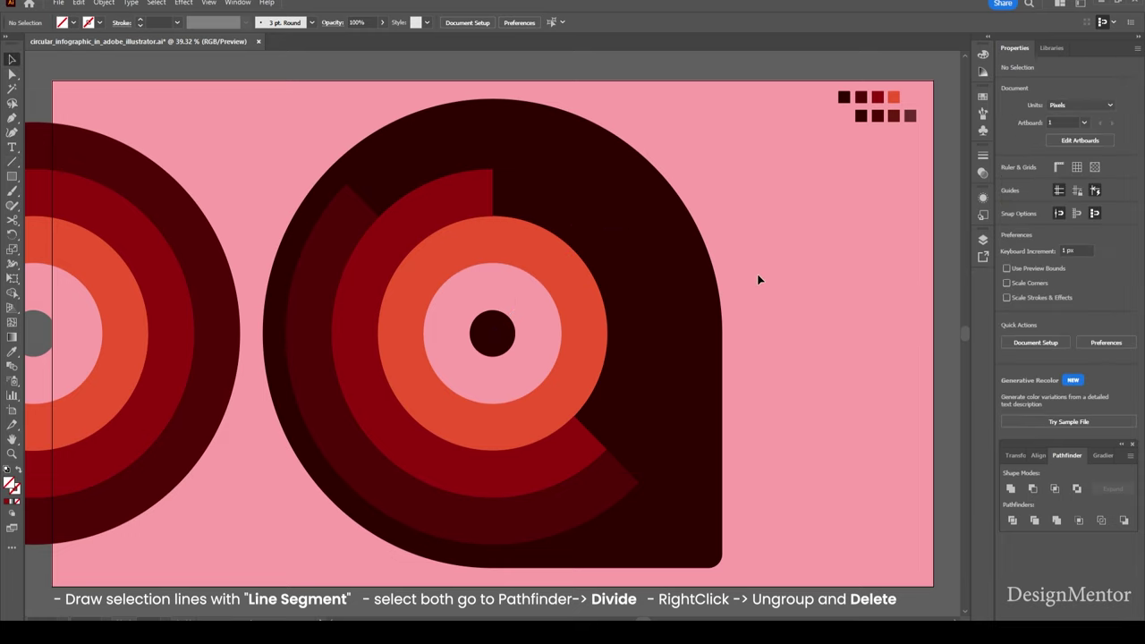
pyautogui.click(561, 261)
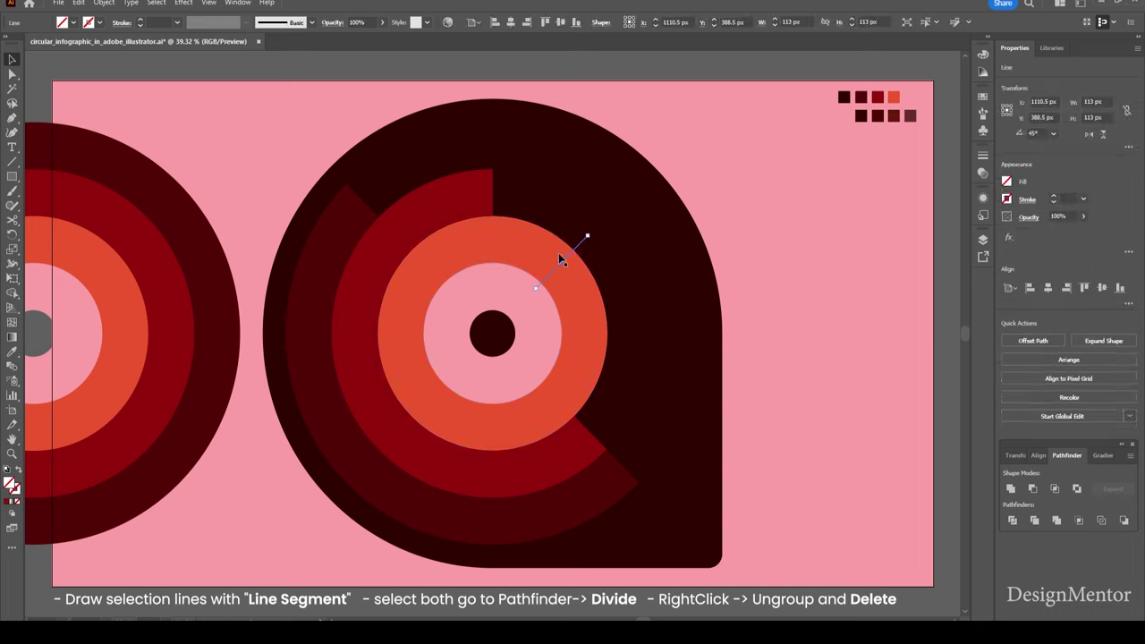
pyautogui.click(100, 22)
pyautogui.click(26, 47)
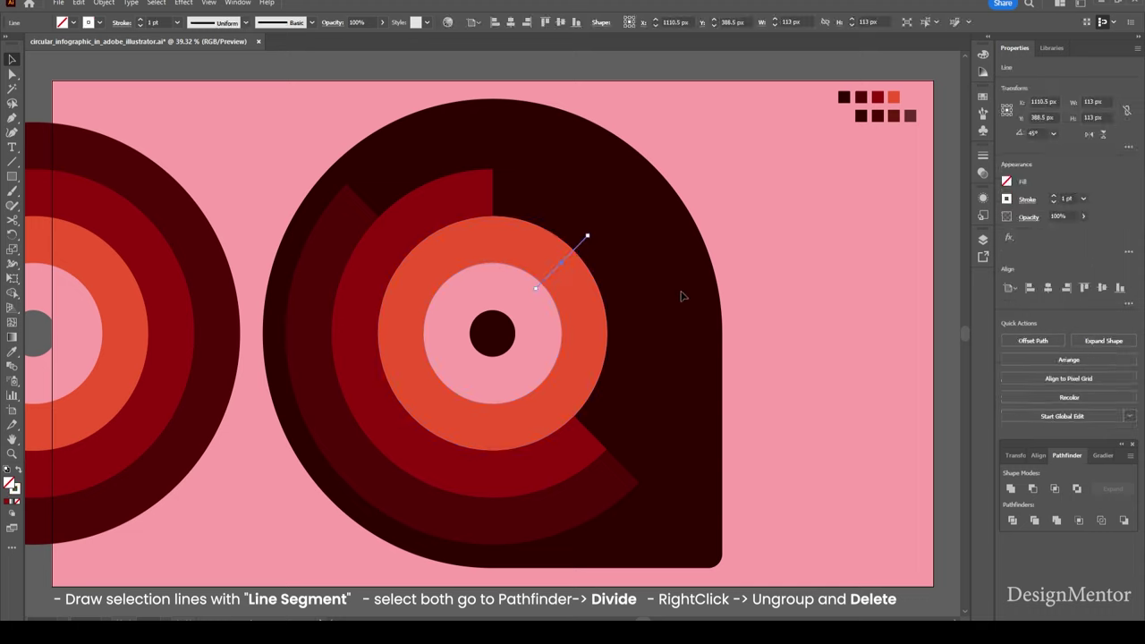
pyautogui.click(778, 279)
# - Draw a second line toward the lower right and divide the orange ring along both lines
pyautogui.click(12, 161)
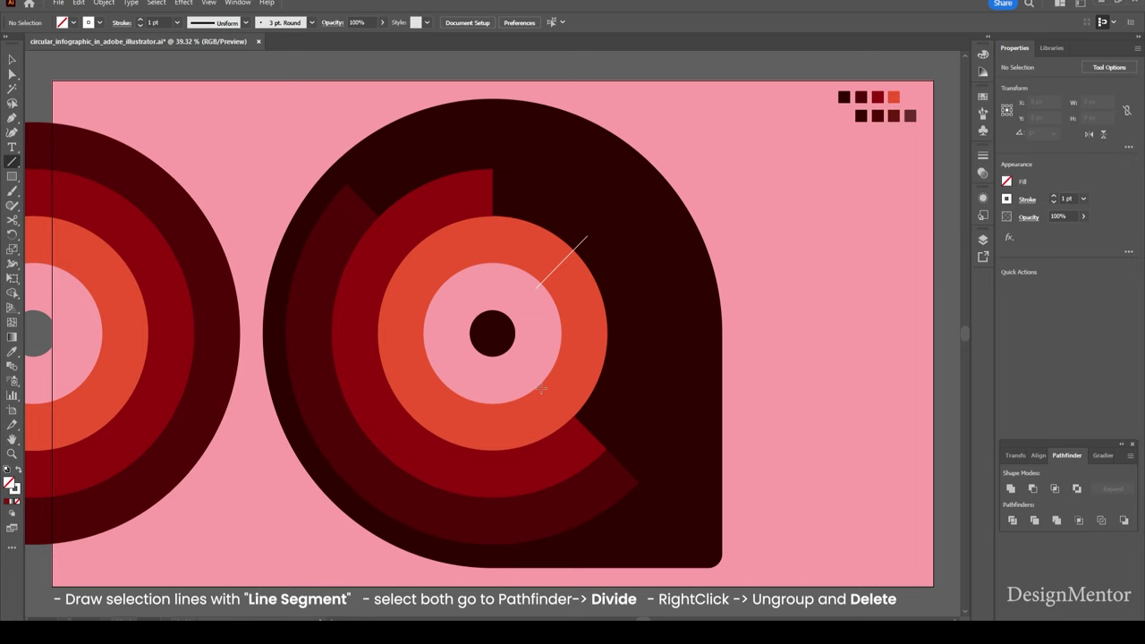
pyautogui.moveTo(492, 333); pyautogui.dragTo(606, 450)
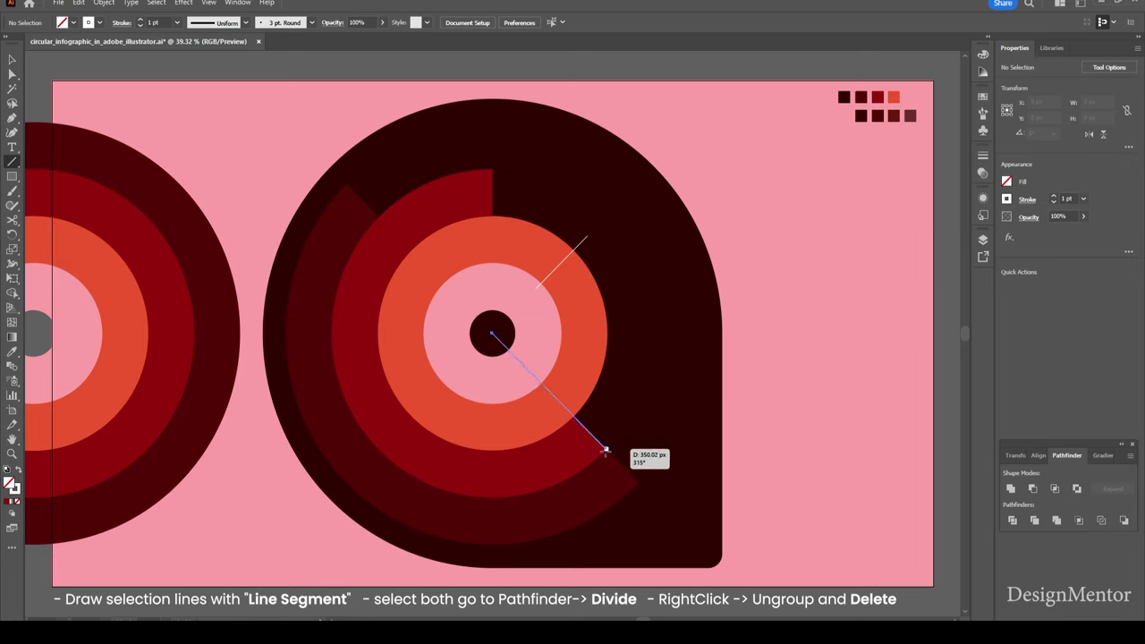
pyautogui.moveTo(606, 450); pyautogui.dragTo(606, 450)
pyautogui.press('v')
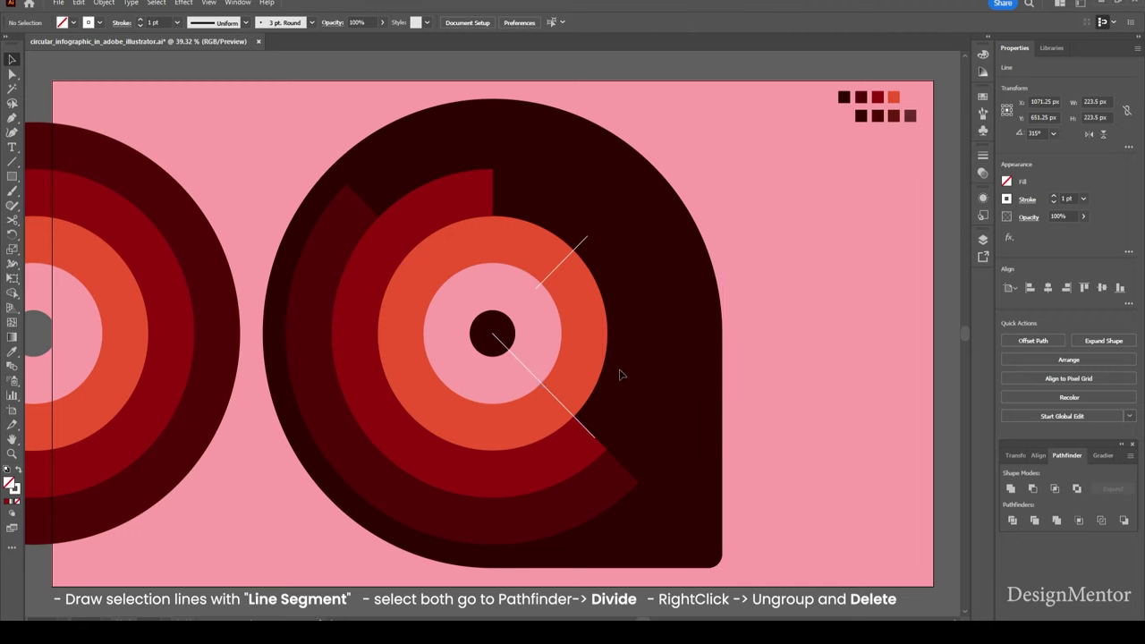
pyautogui.click(622, 374)
pyautogui.click(526, 371)
pyautogui.keyDown('shift'); pyautogui.click(558, 267); pyautogui.keyUp('shift')
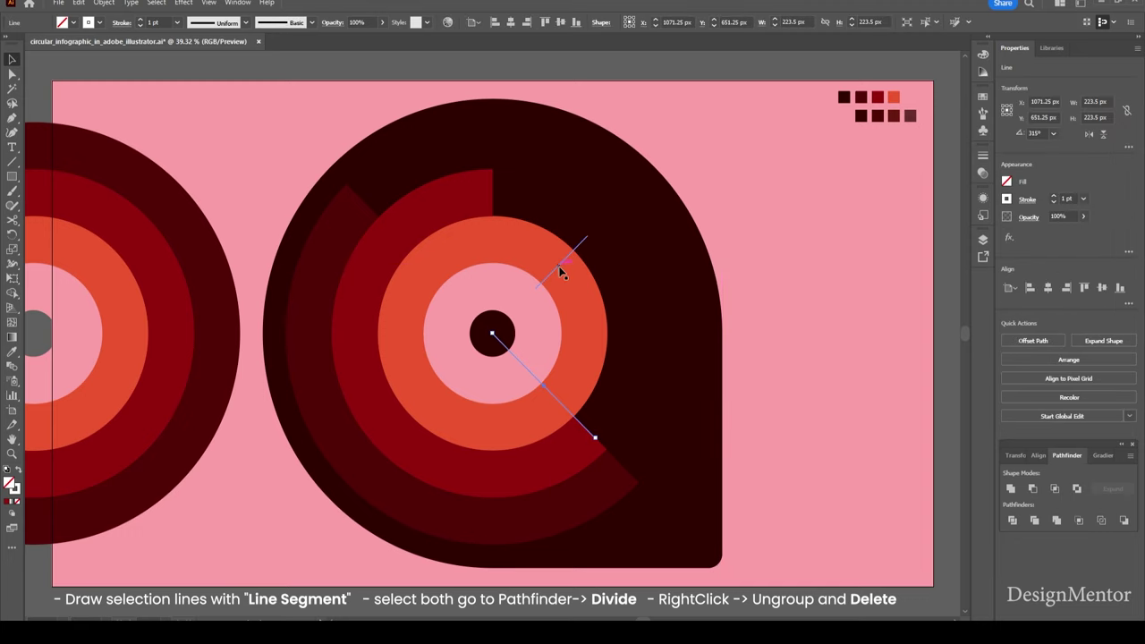
pyautogui.keyDown('shift'); pyautogui.click(449, 253); pyautogui.keyUp('shift')
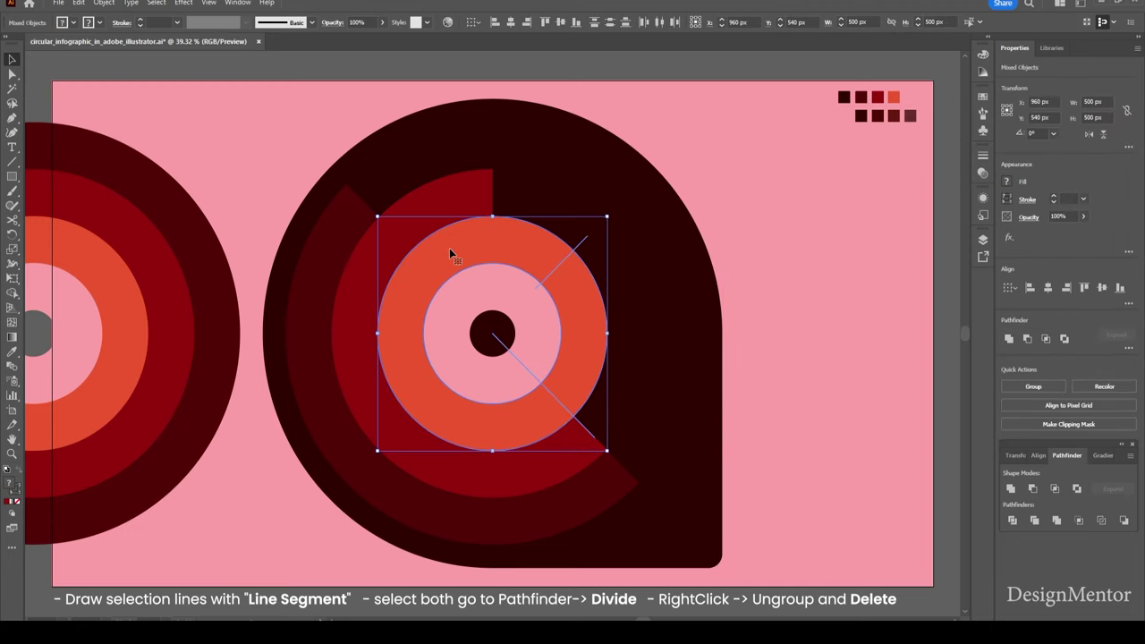
pyautogui.click(1011, 521)
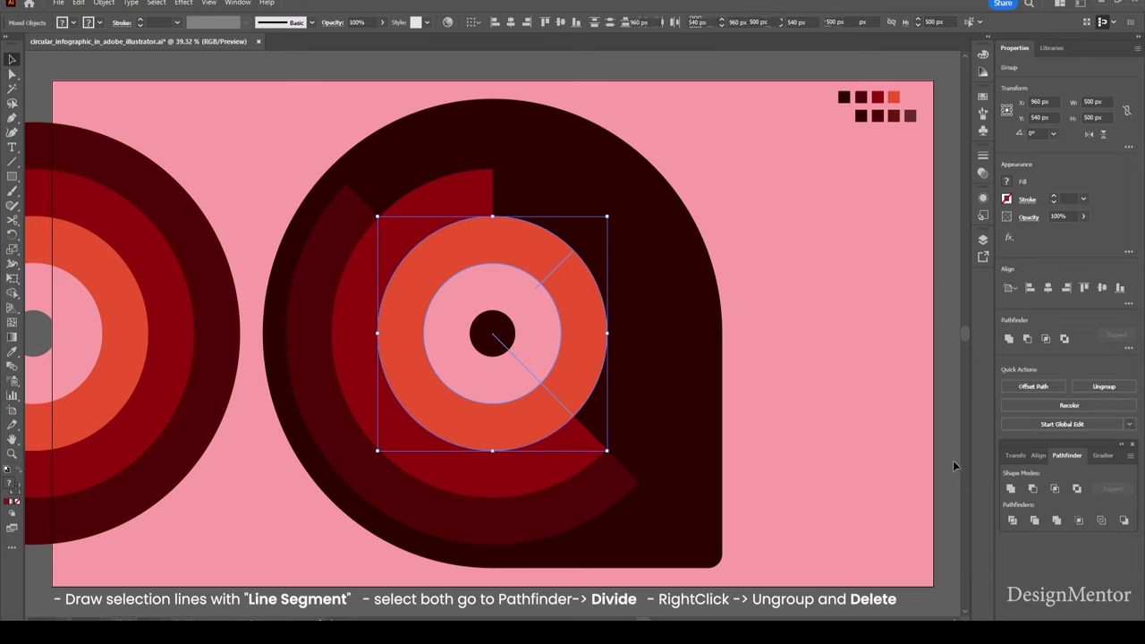
# - Ungroup the divided orange ring and delete its right-hand slice
pyautogui.click(784, 316)
pyautogui.click(510, 246)
pyautogui.rightClick(510, 246)
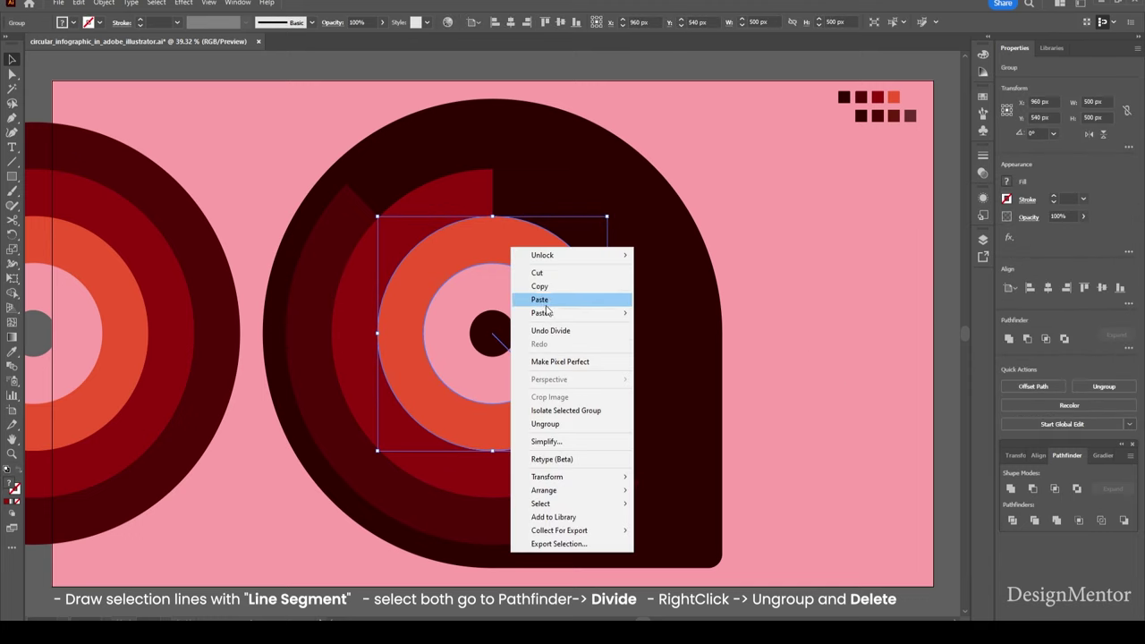
pyautogui.click(546, 423)
pyautogui.click(755, 347)
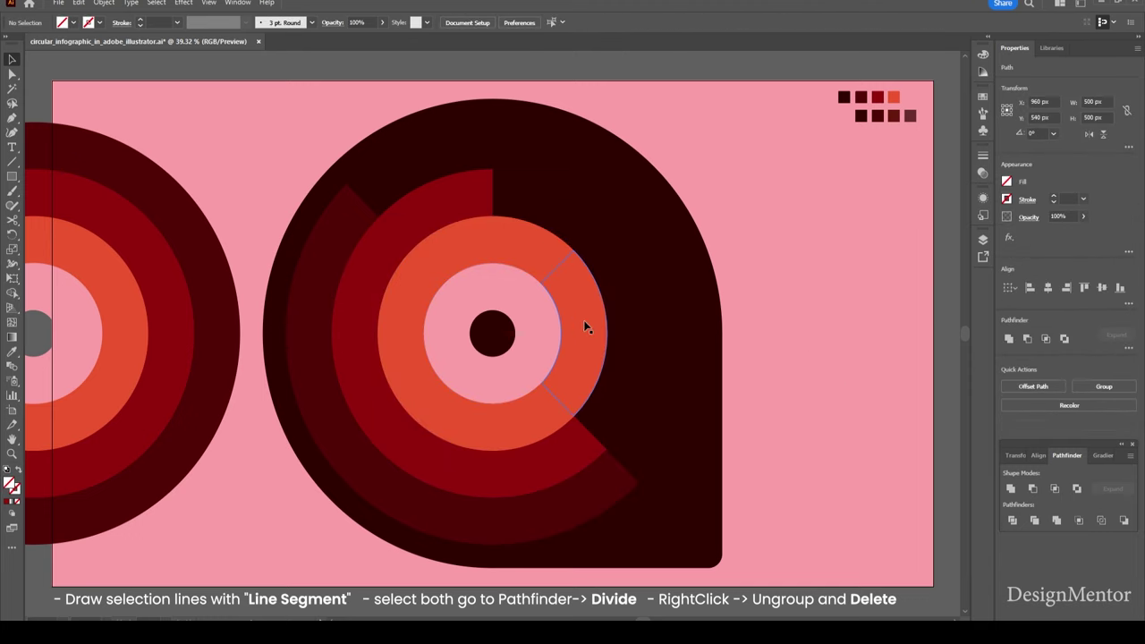
pyautogui.click(580, 323)
pyautogui.press('Delete')
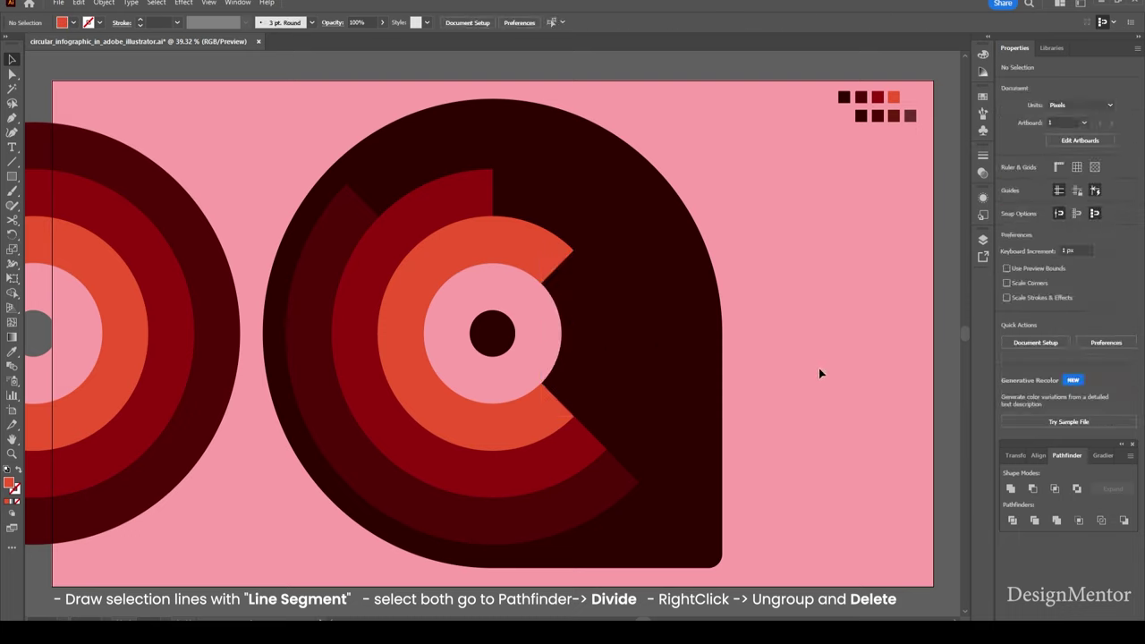
pyautogui.click(11, 162)
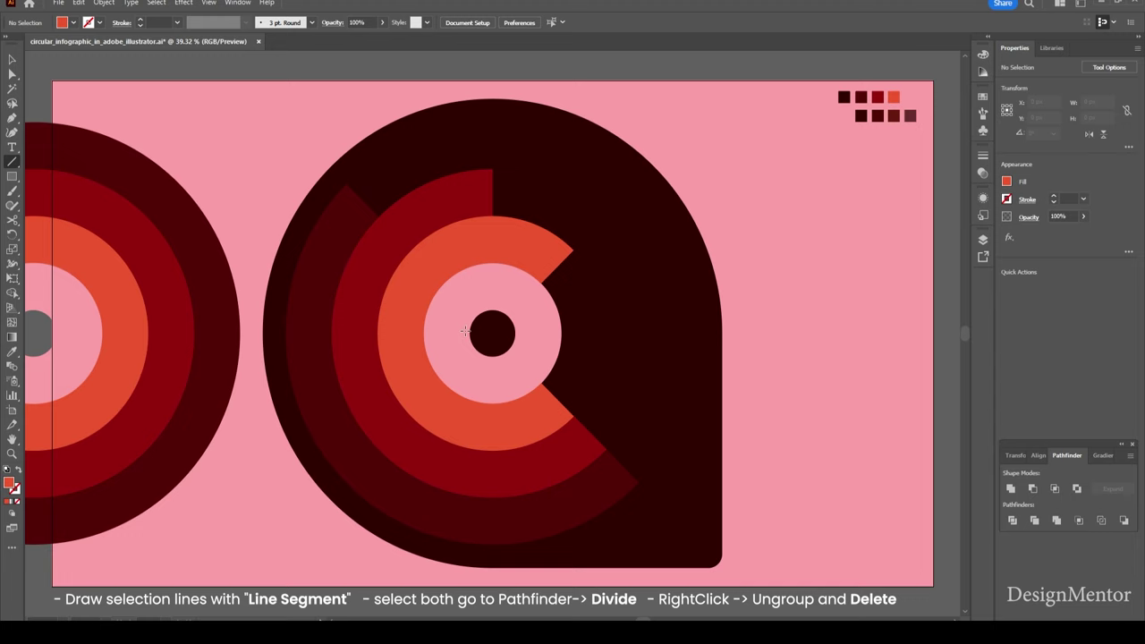
# - Draw a horizontal line rightward from the centre with a visible stroke
pyautogui.moveTo(490, 333); pyautogui.dragTo(569, 331)
pyautogui.click(99, 22)
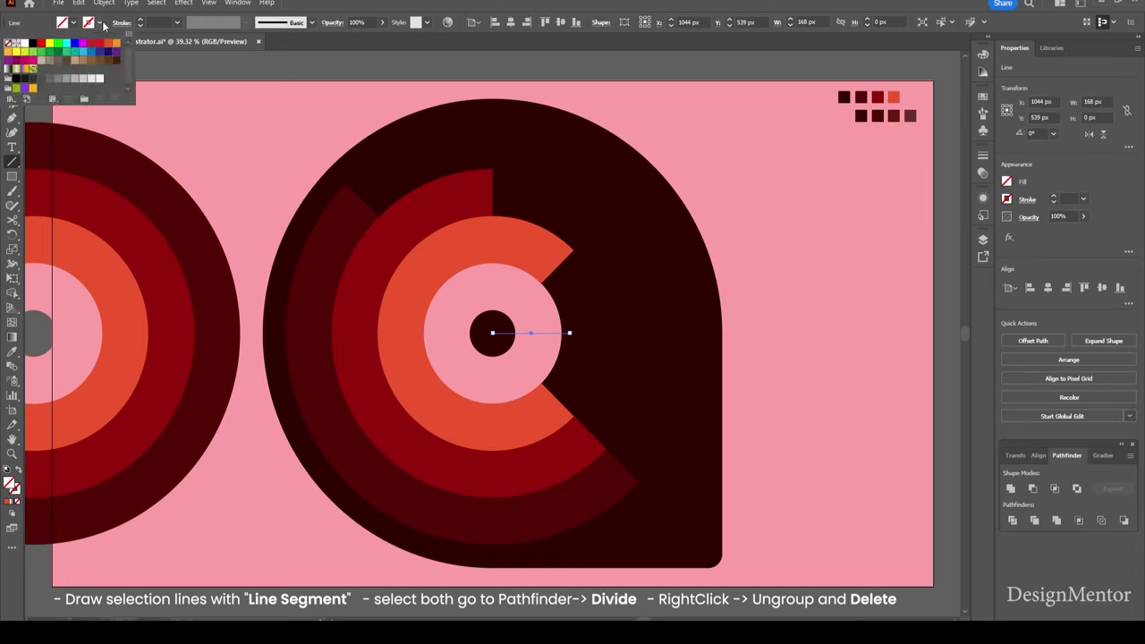
pyautogui.click(24, 50)
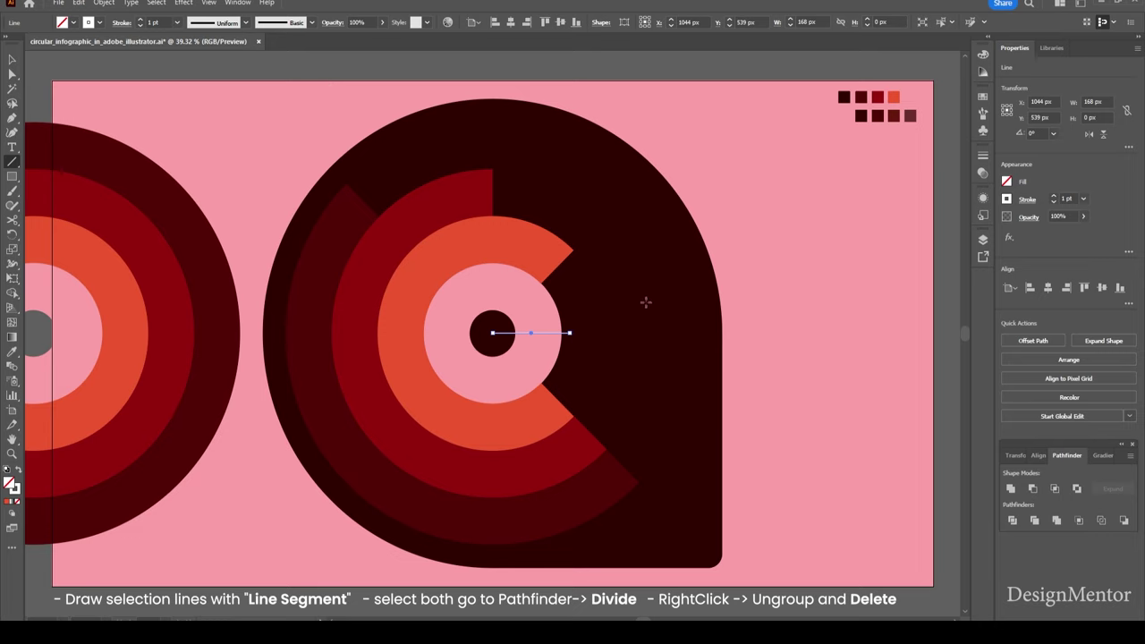
pyautogui.keyDown('ctrl'); pyautogui.click(750, 364); pyautogui.keyUp('ctrl')
pyautogui.press('v')
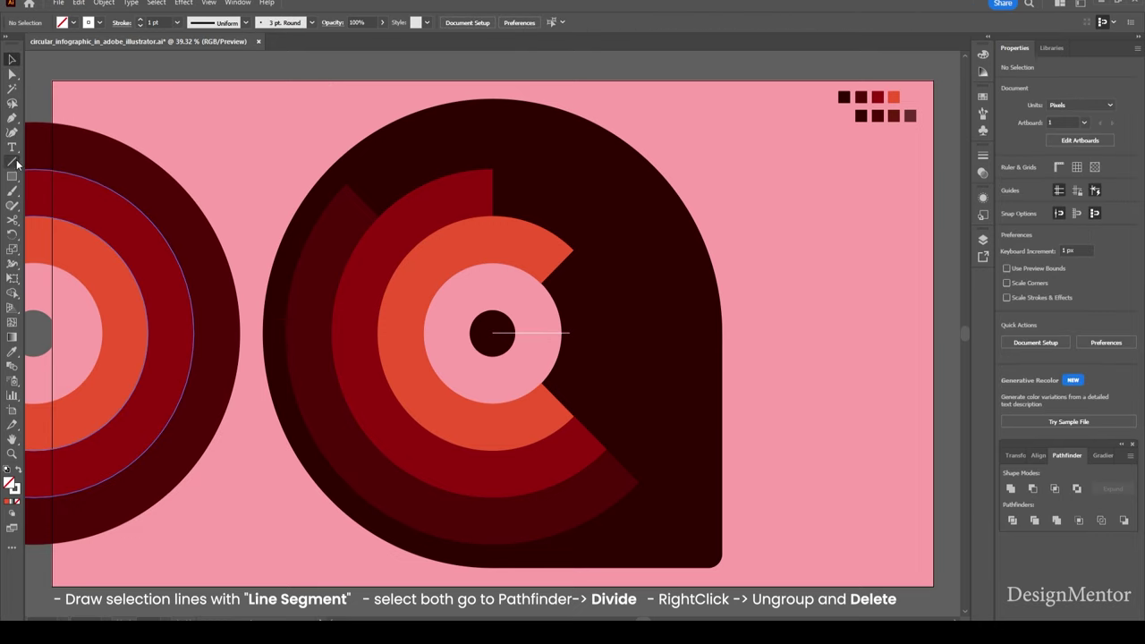
# - Add a diagonal line toward the lower right and divide the pink inner circle along the cuts
pyautogui.click(17, 164)
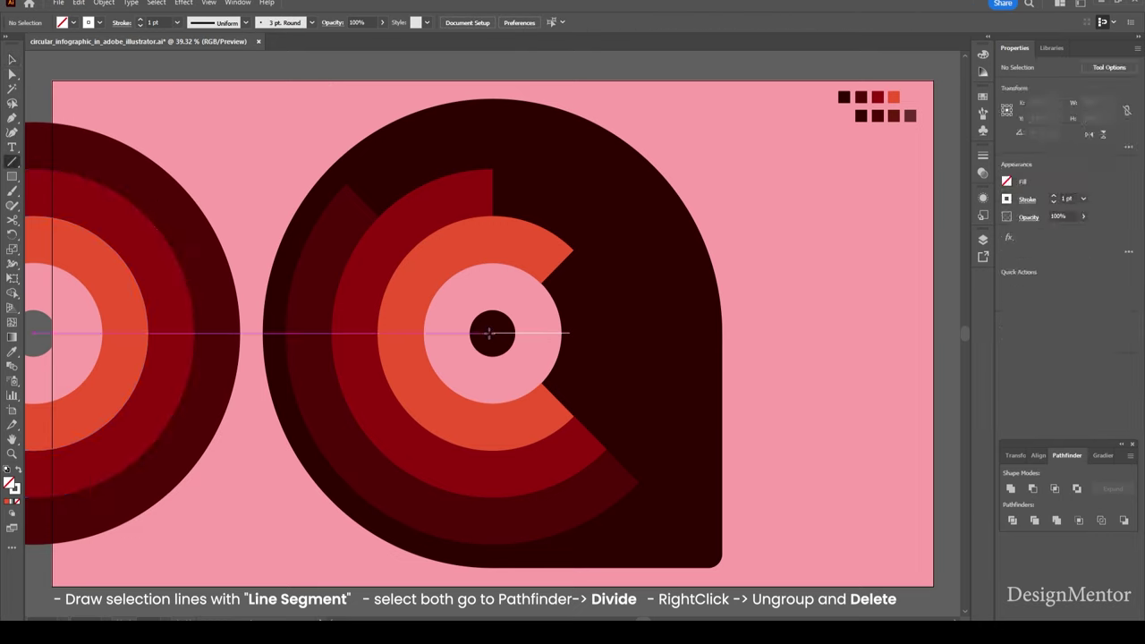
pyautogui.moveTo(490, 333); pyautogui.dragTo(554, 396)
pyautogui.press('v')
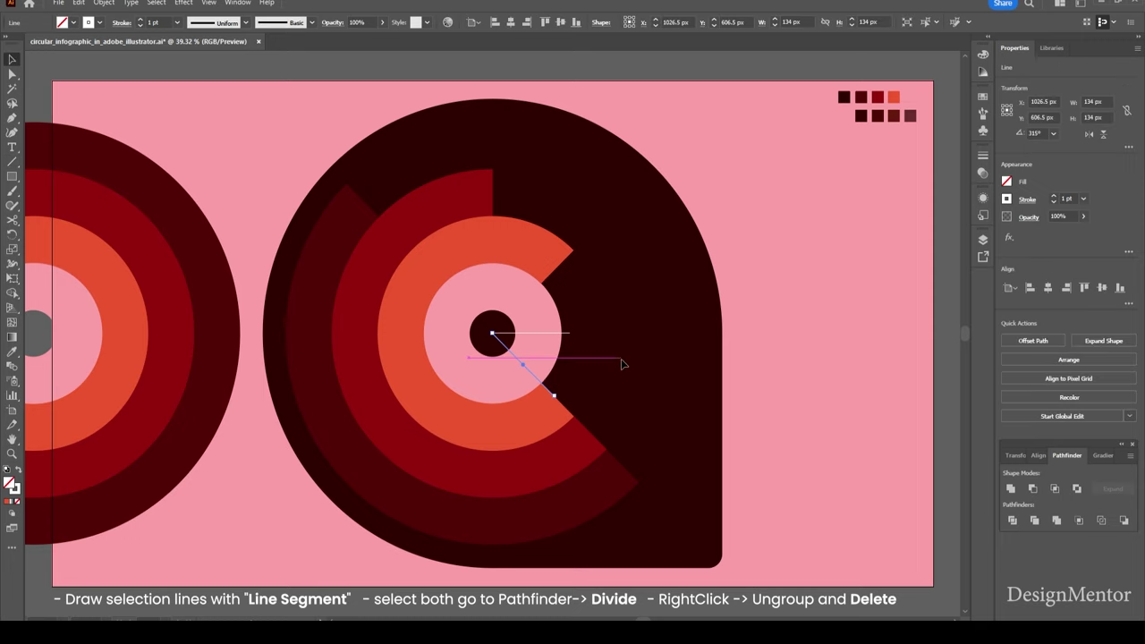
pyautogui.click(807, 389)
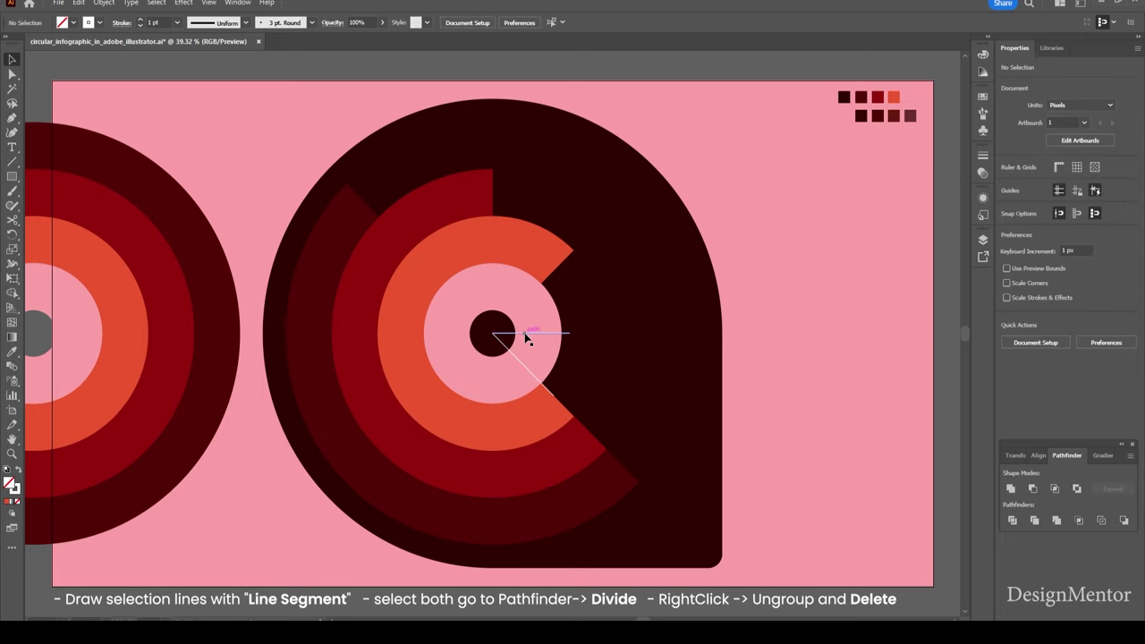
pyautogui.click(528, 335)
pyautogui.keyDown('shift'); pyautogui.click(468, 376); pyautogui.keyUp('shift')
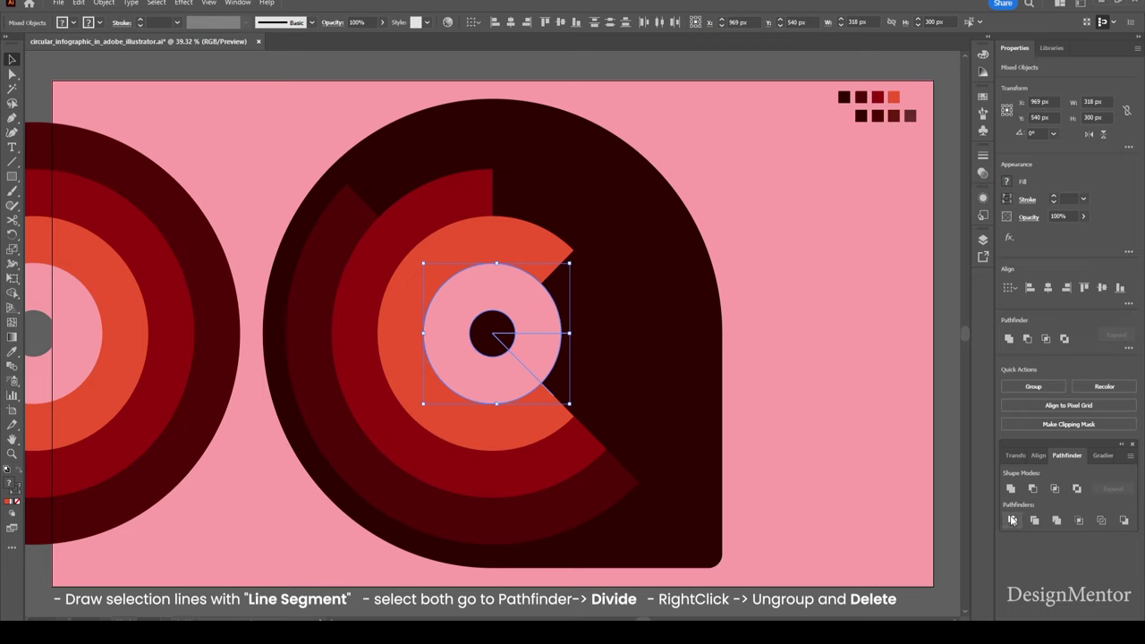
pyautogui.click(832, 428)
# - Ungroup the pink circle pieces and delete the lower-right wedge
pyautogui.rightClick(516, 291)
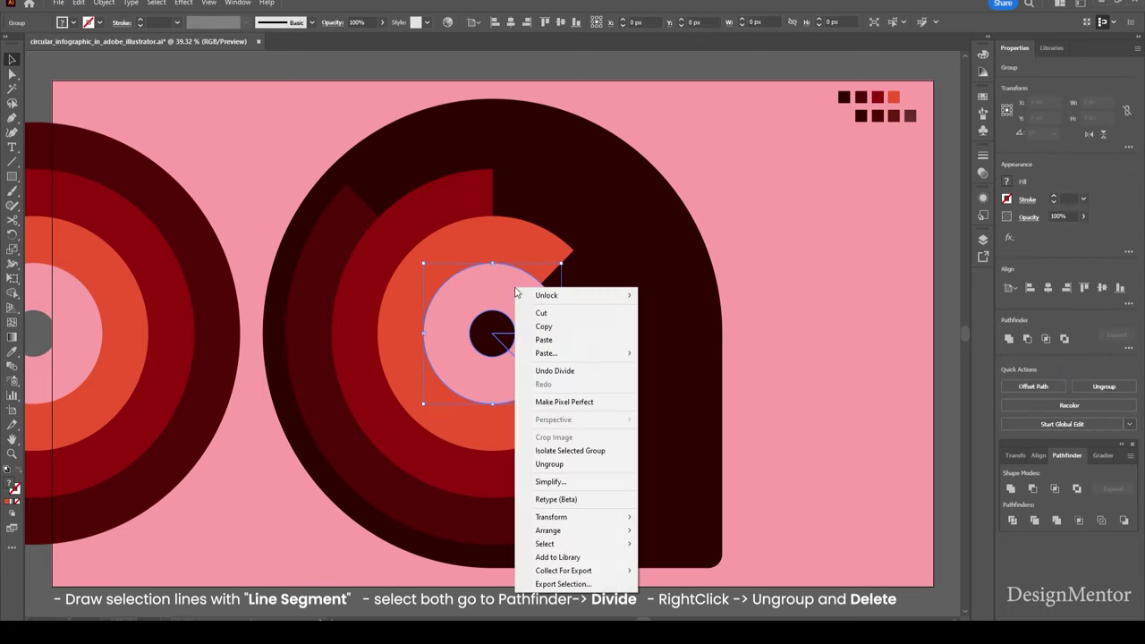
pyautogui.click(573, 464)
pyautogui.click(788, 435)
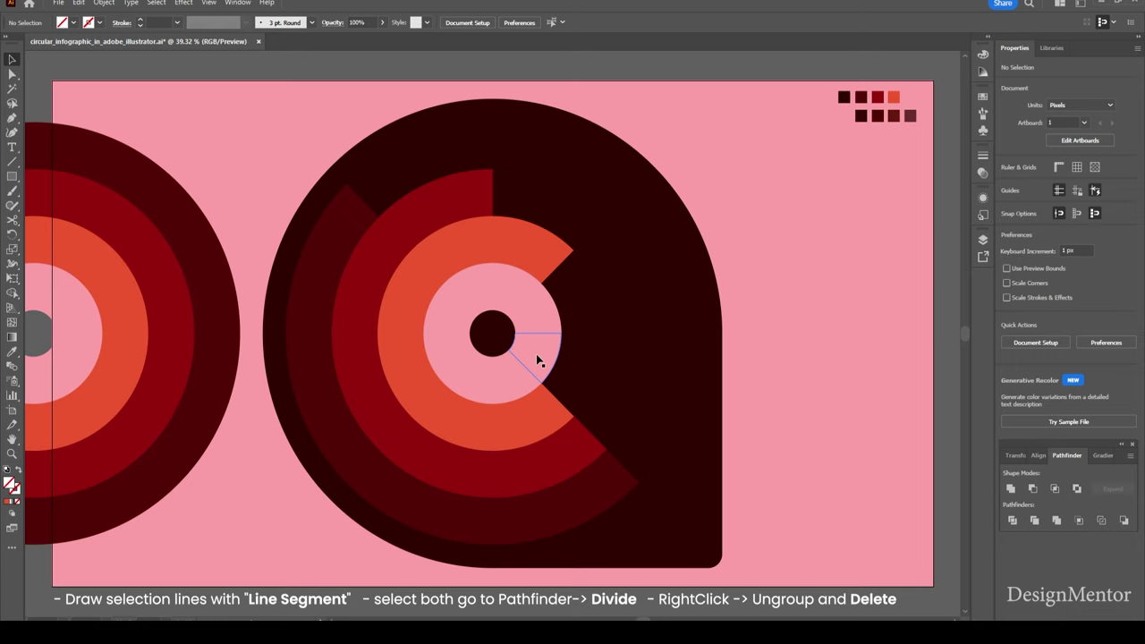
pyautogui.click(552, 357)
pyautogui.press('Delete')
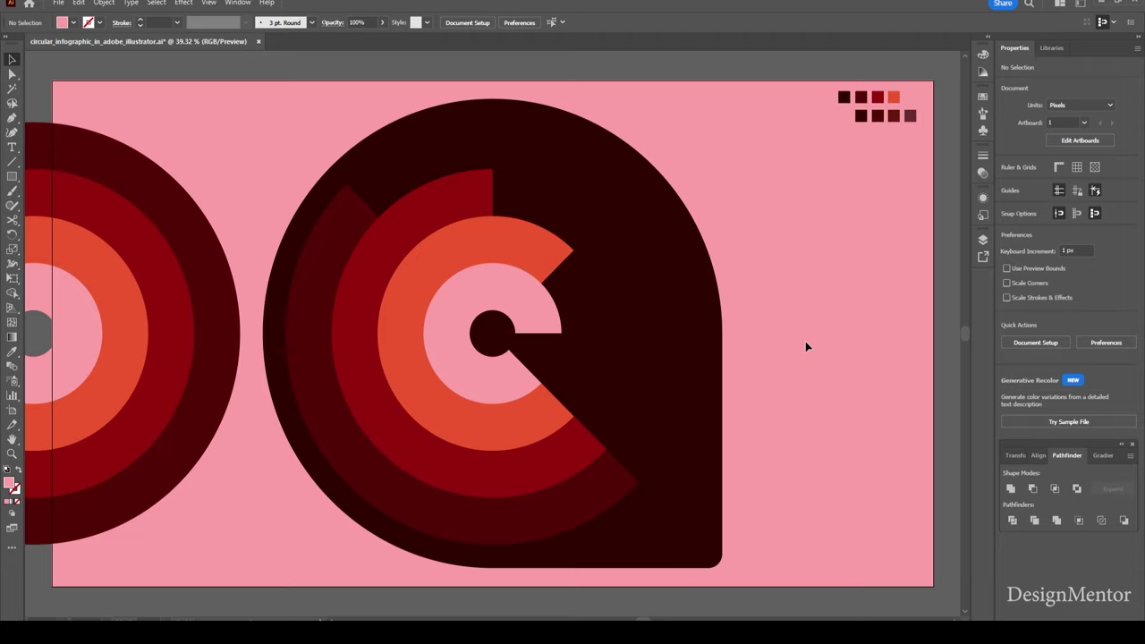
# - Group the dark outer, red and orange arcs and bring the group to the front
pyautogui.click(343, 247)
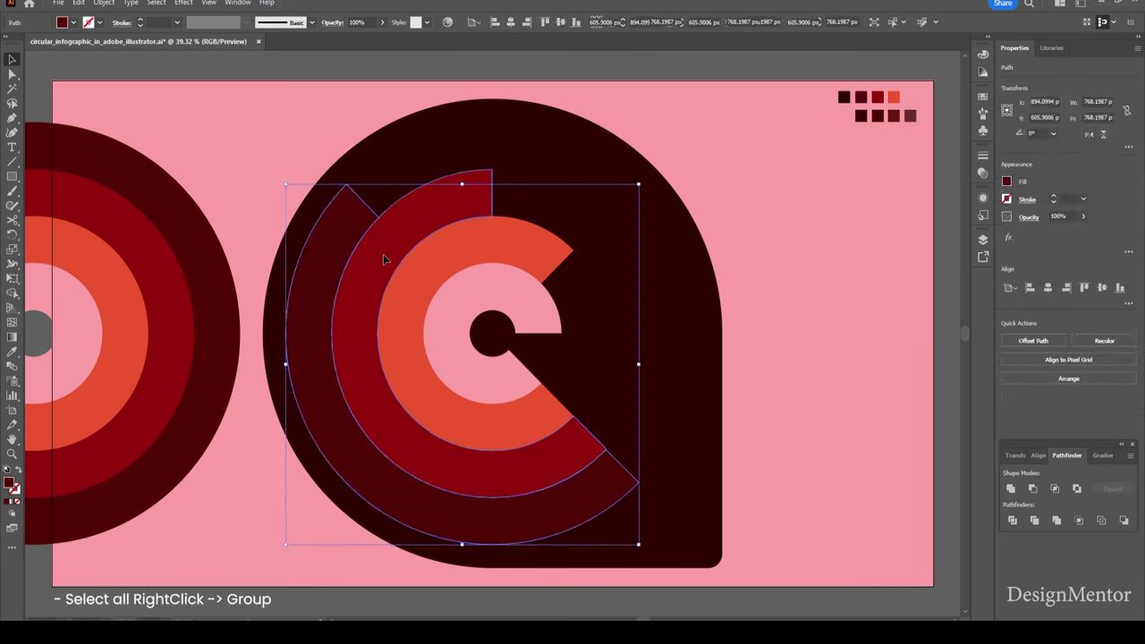
pyautogui.keyDown('shift'); pyautogui.click(383, 255); pyautogui.keyUp('shift')
pyautogui.keyDown('shift'); pyautogui.click(452, 273); pyautogui.keyUp('shift')
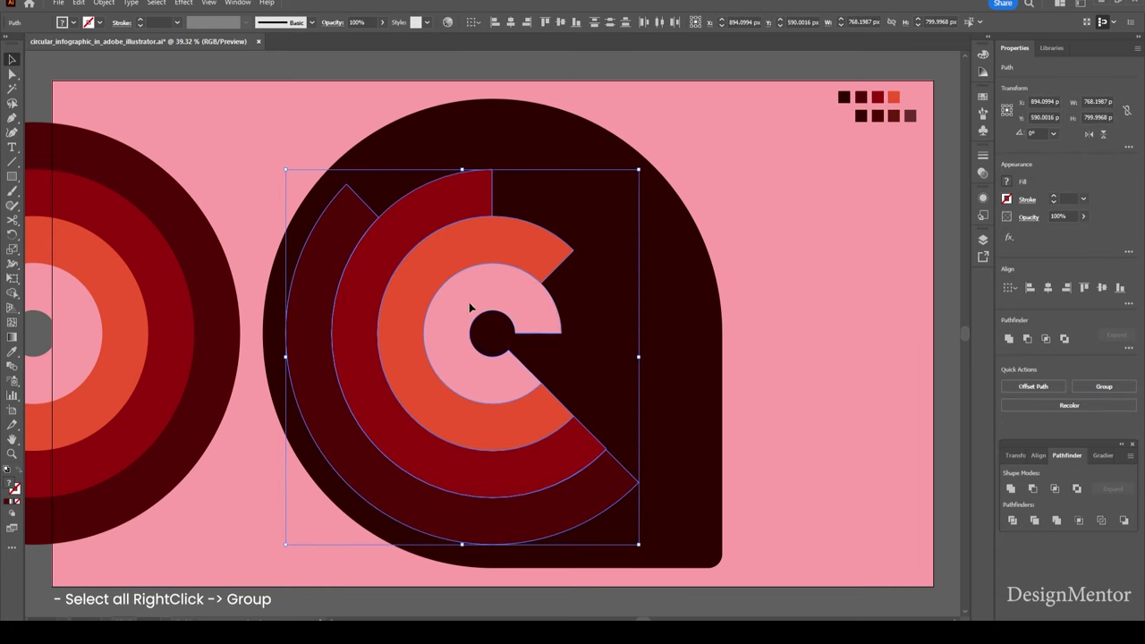
pyautogui.rightClick(470, 307)
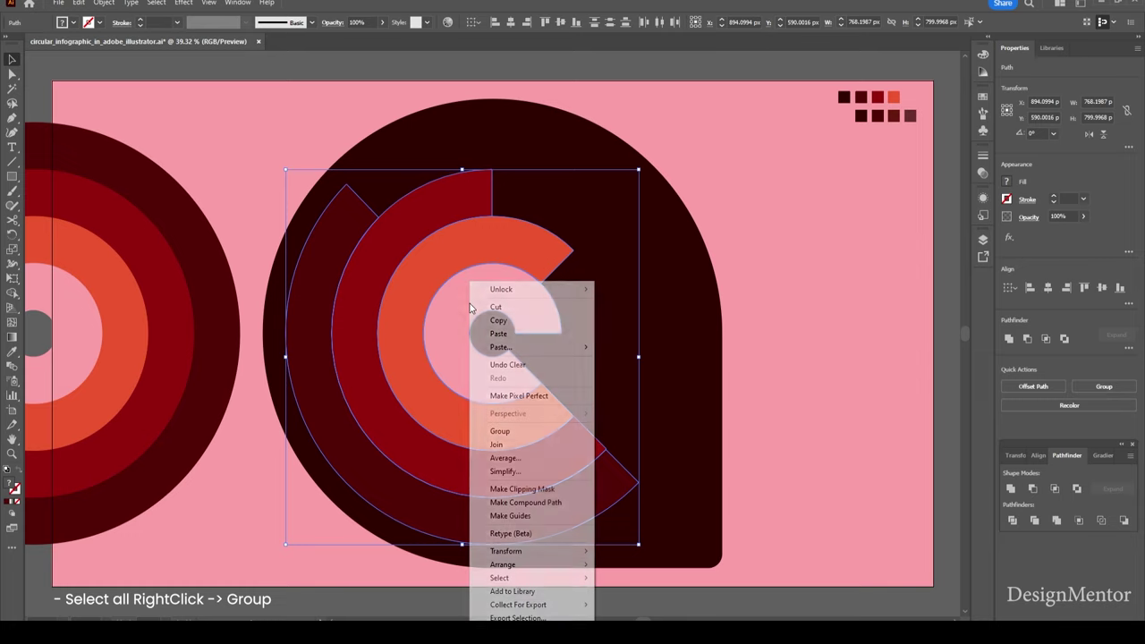
pyautogui.click(500, 432)
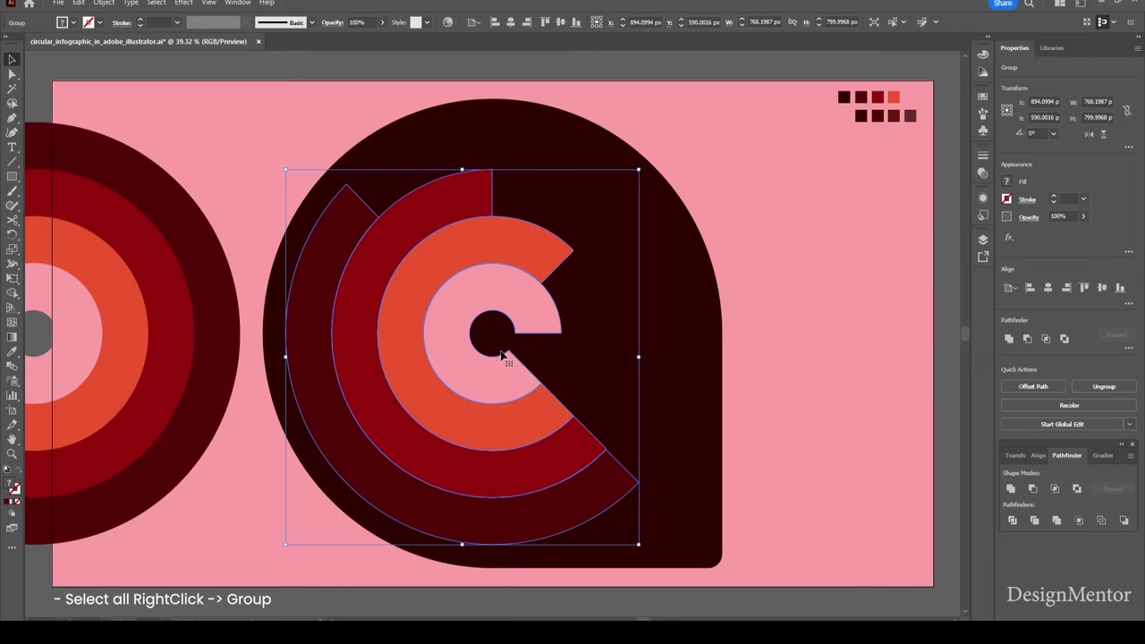
pyautogui.rightClick(462, 257)
pyautogui.moveTo(495, 493)
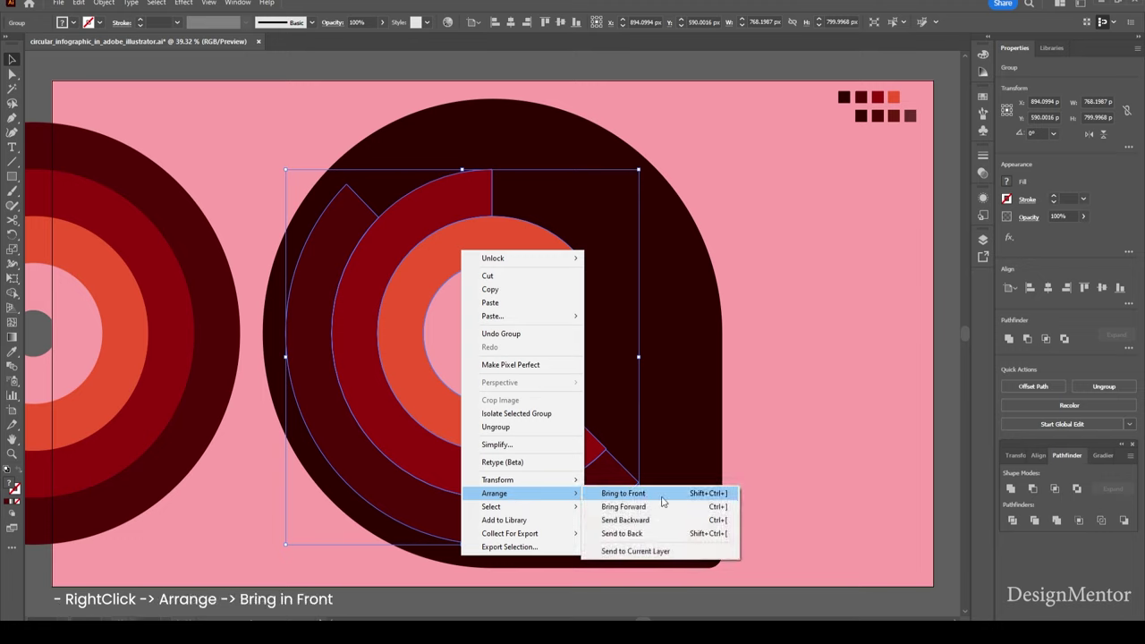
pyautogui.click(663, 494)
pyautogui.click(841, 354)
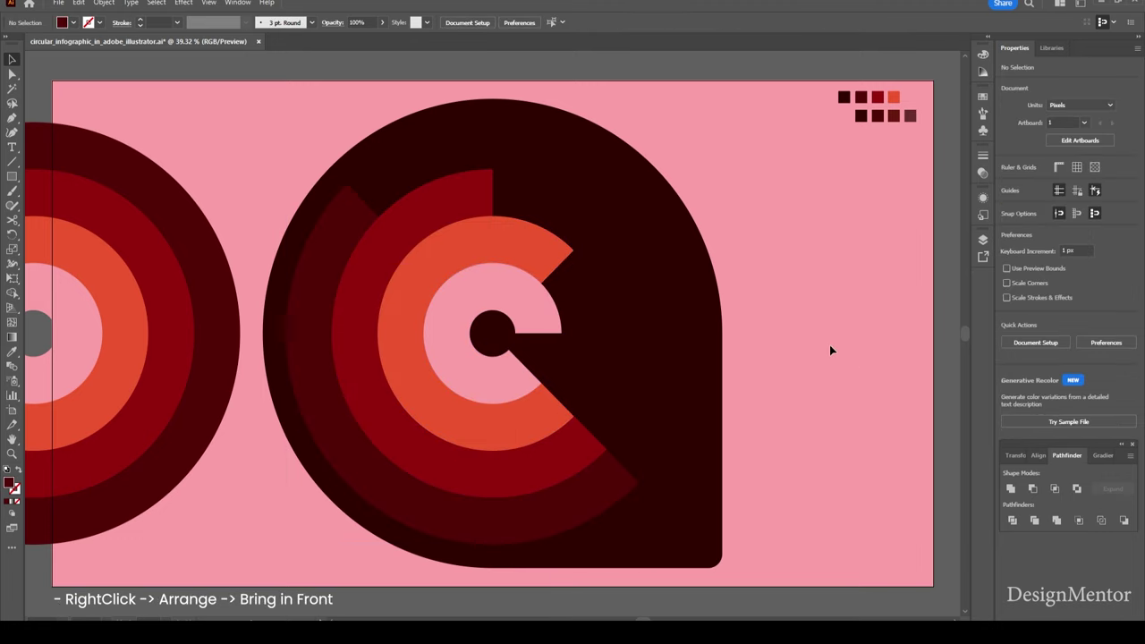
pyautogui.click(192, 269)
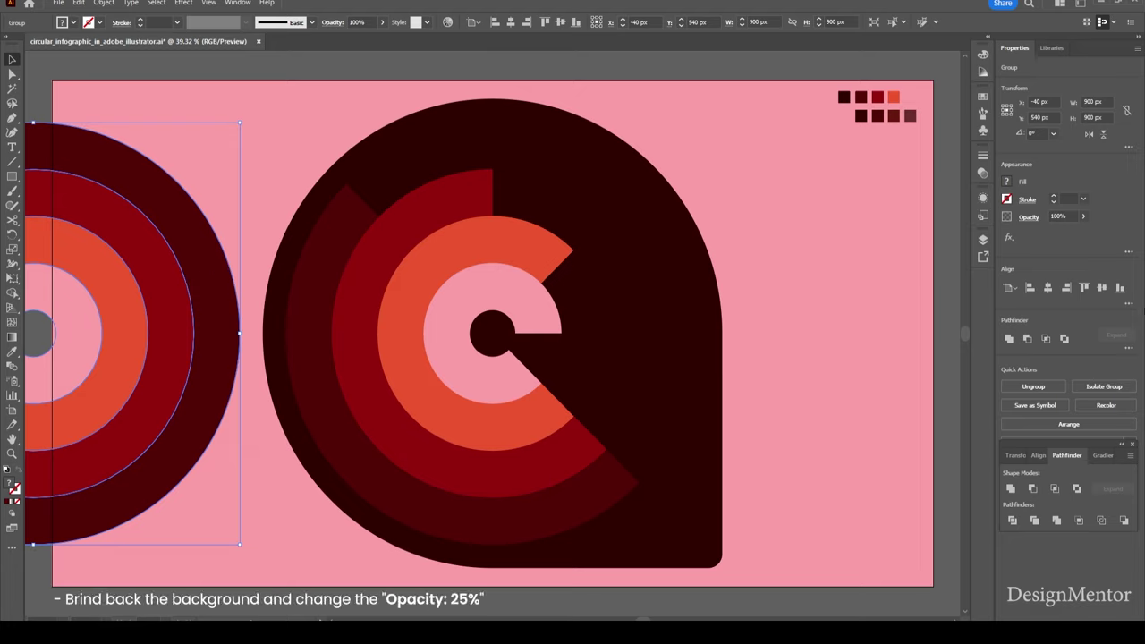
# - Horizontally centre the full concentric-ring group and set its opacity to 25%
pyautogui.click(340, 300)
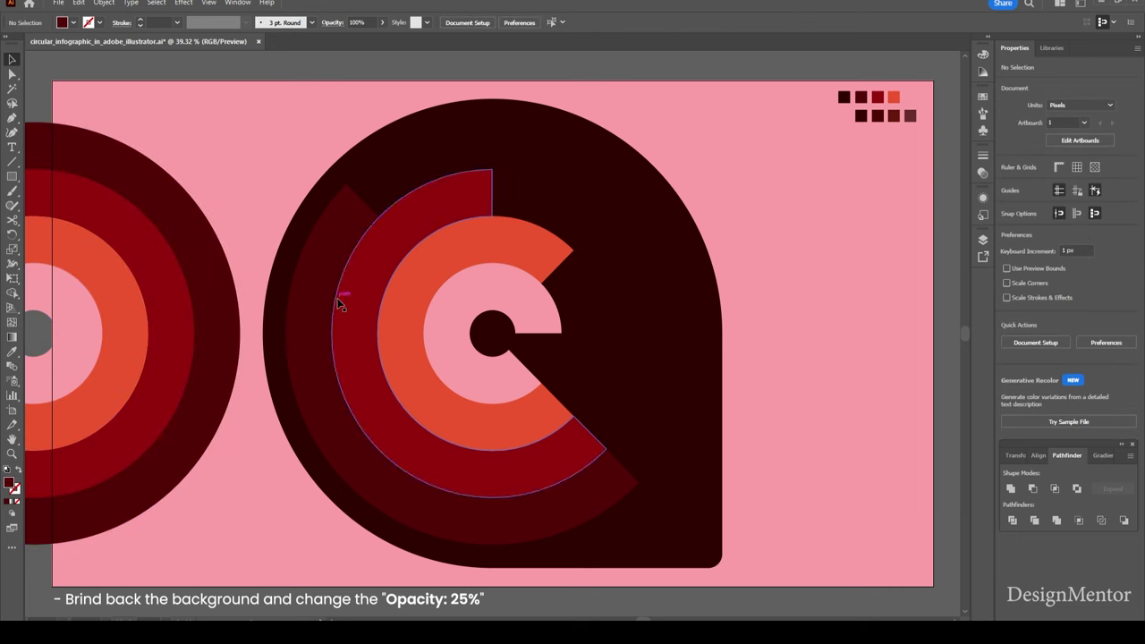
pyautogui.click(204, 301)
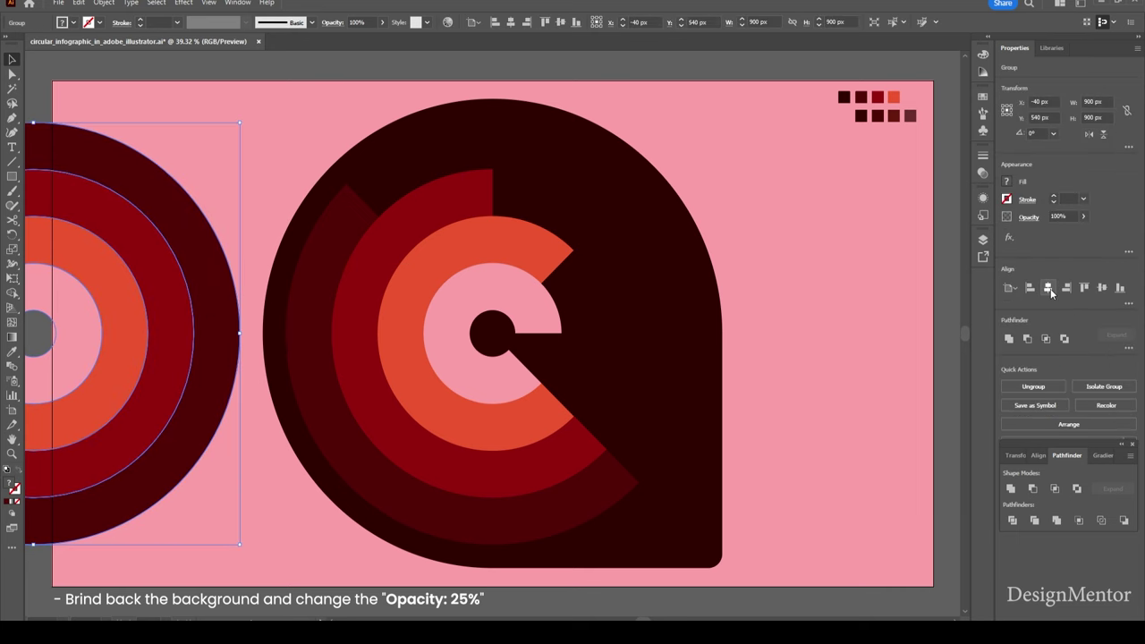
pyautogui.click(1049, 288)
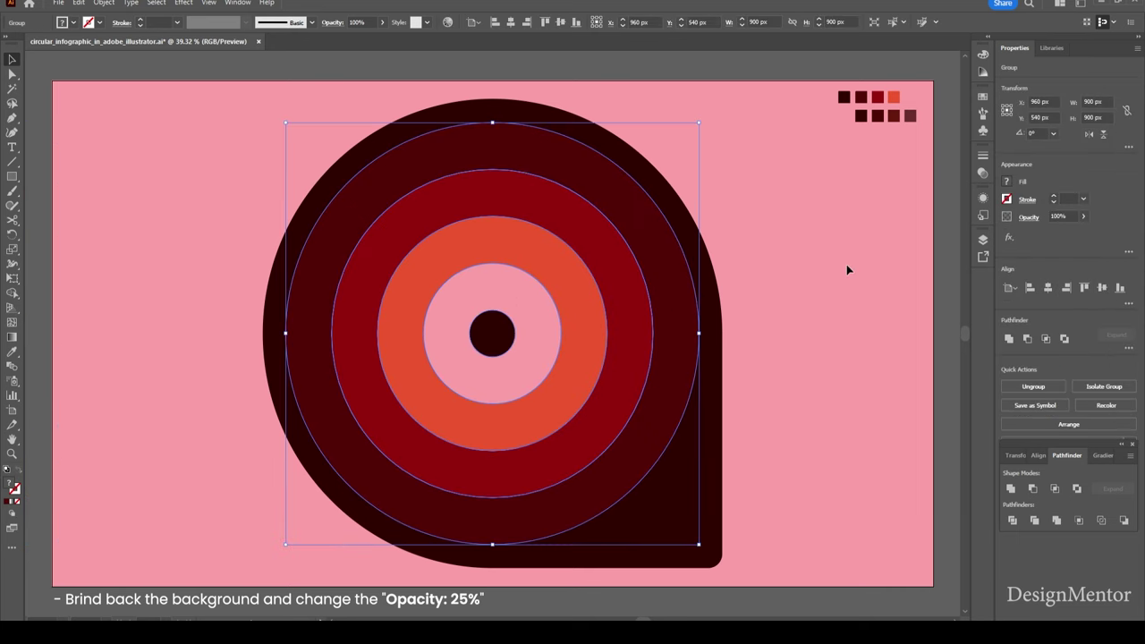
pyautogui.click(703, 281)
pyautogui.click(685, 281)
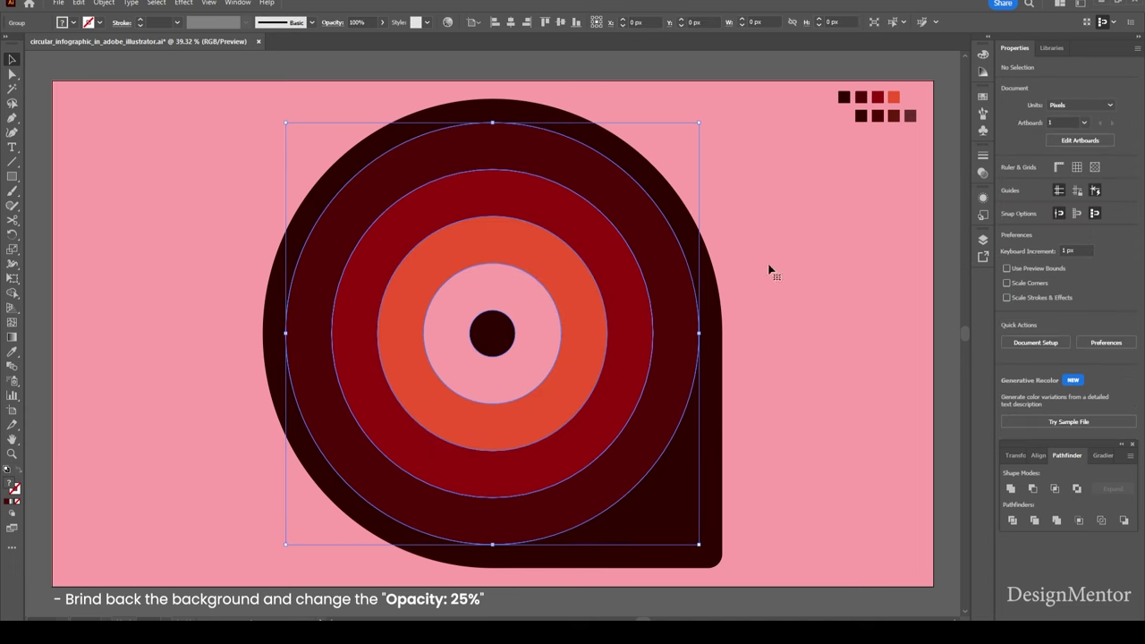
pyautogui.click(1074, 217)
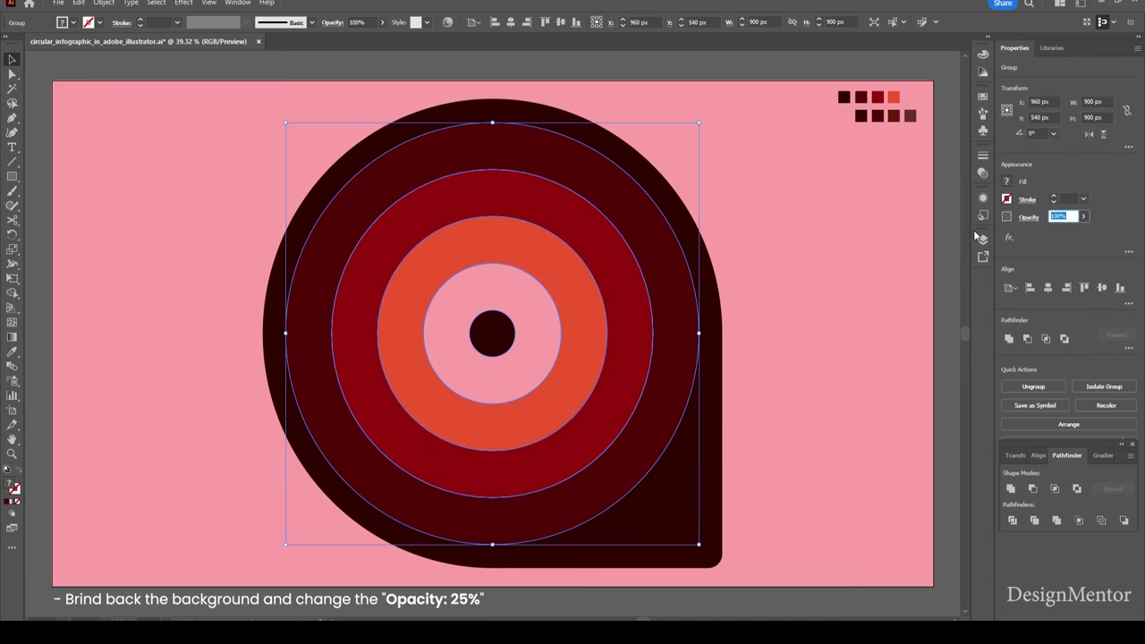
pyautogui.write('25')
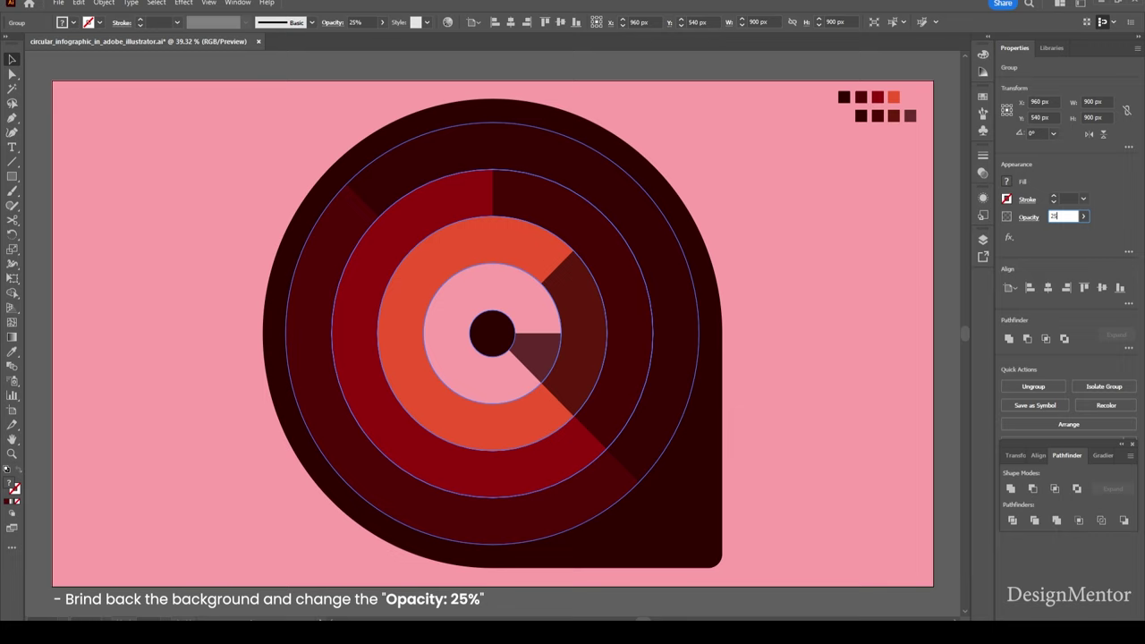
pyautogui.press('Return')
pyautogui.click(798, 325)
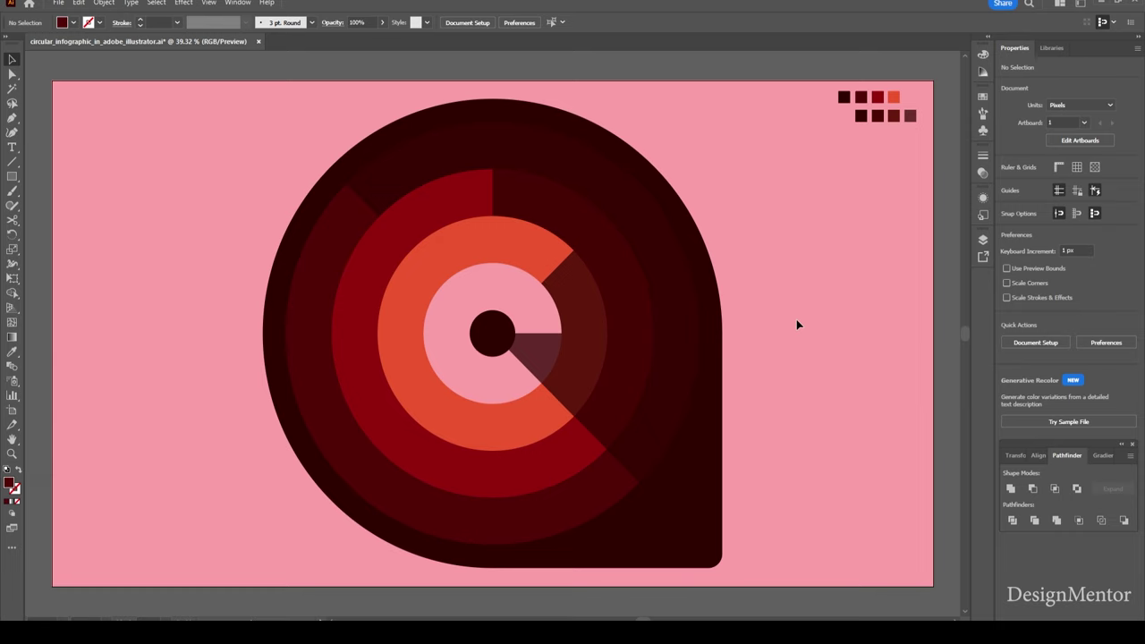
# - Add a dark brown 'Reactive AI' text label at the artboard's upper left
pyautogui.click(12, 146)
pyautogui.click(75, 24)
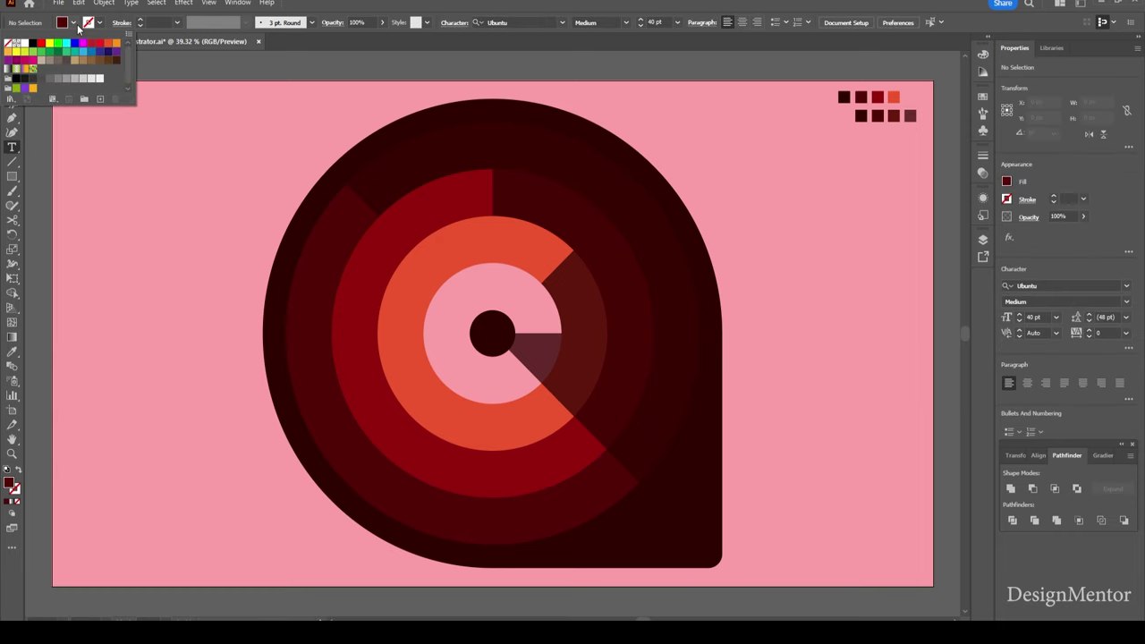
pyautogui.click(116, 60)
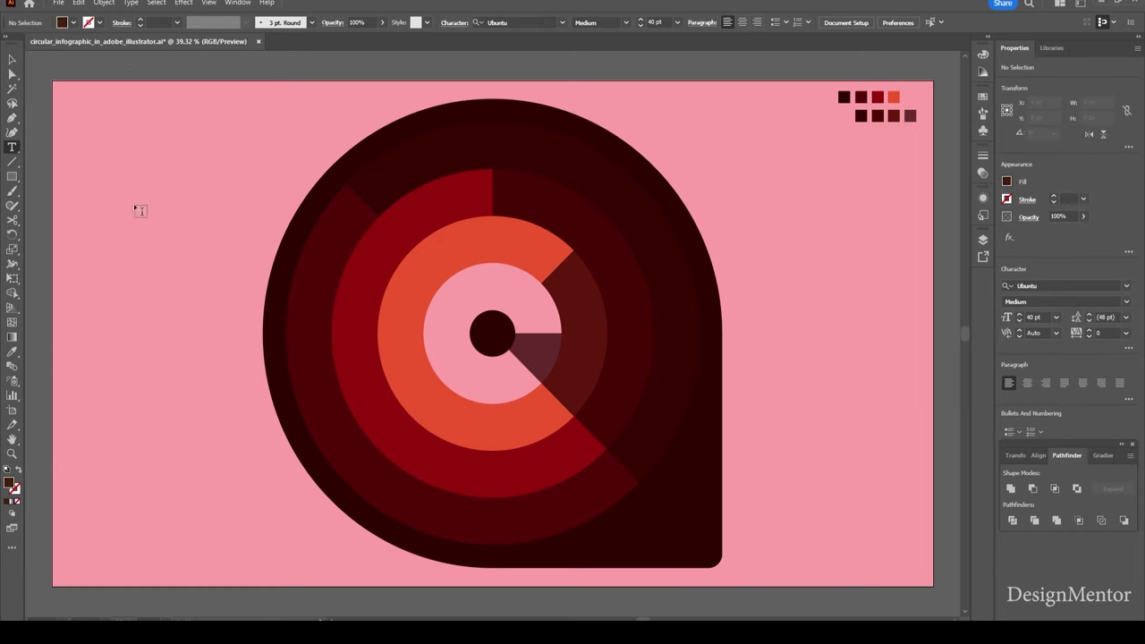
pyautogui.click(89, 211)
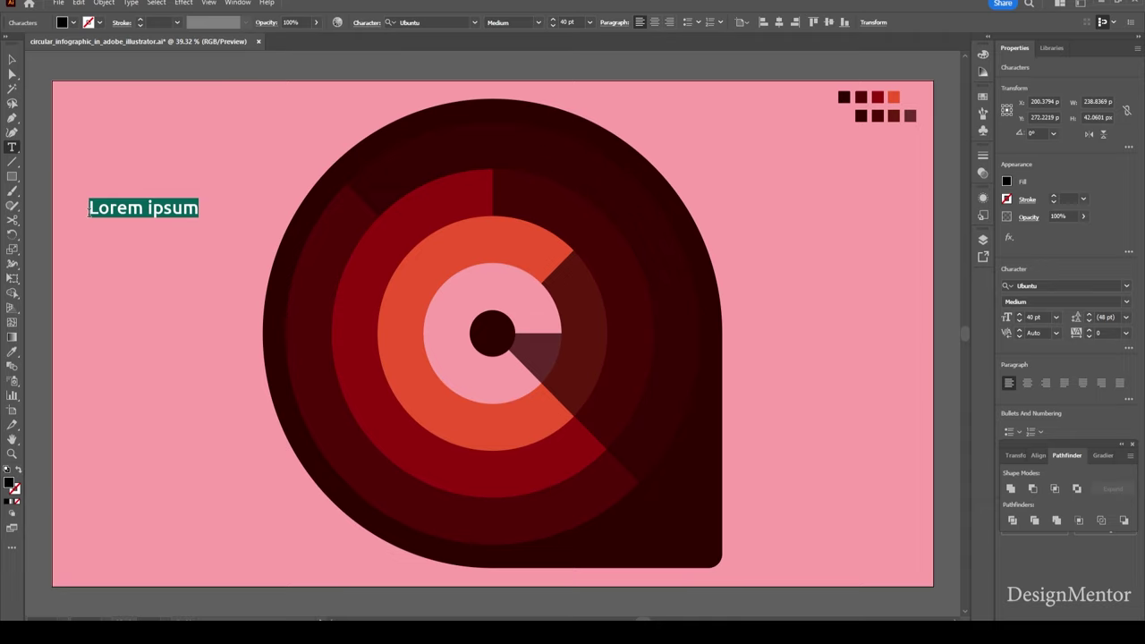
pyautogui.write('Reactive AI')
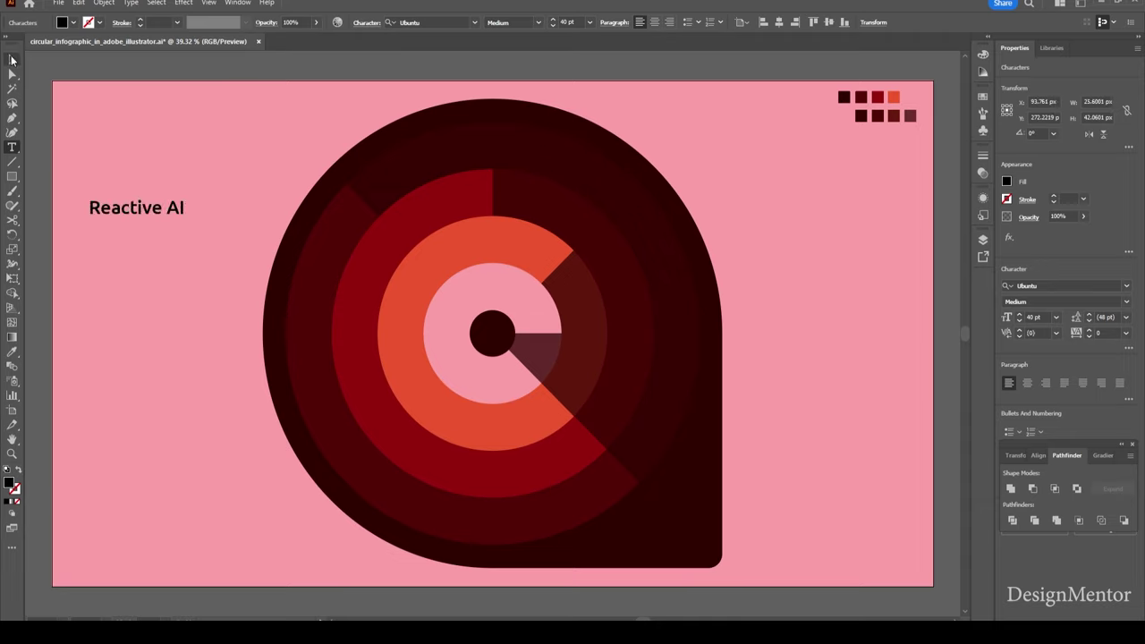
pyautogui.click(12, 59)
# - Set the Reactive AI label's font size to 50 pt
pyautogui.tripleClick(158, 211)
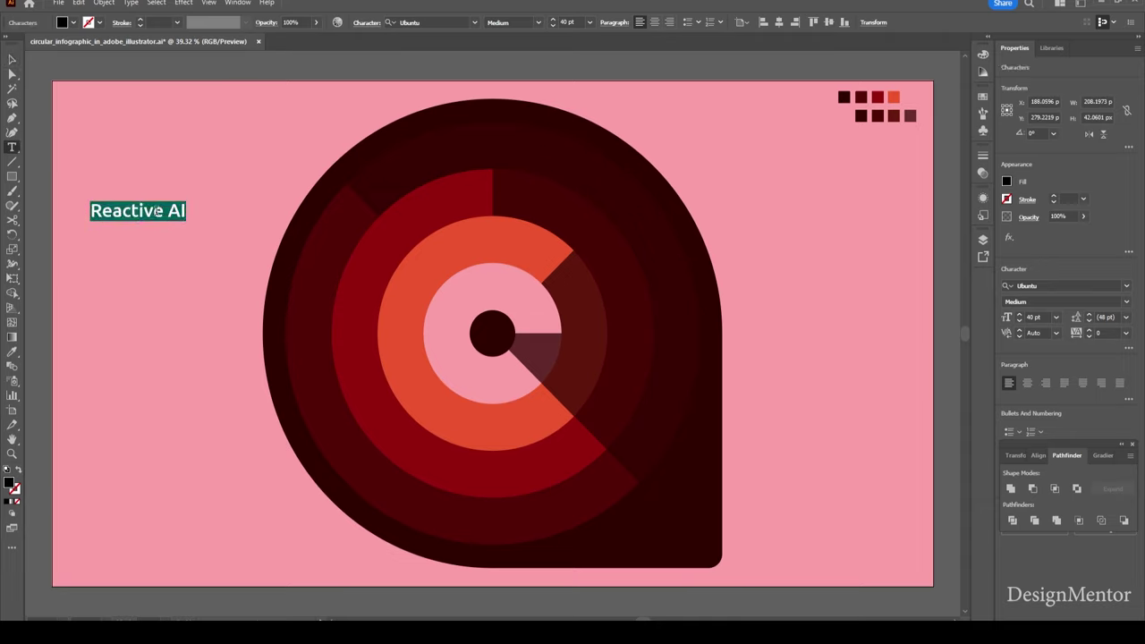
pyautogui.click(1033, 316)
pyautogui.write('50')
pyautogui.press('Return')
pyautogui.press('Escape')
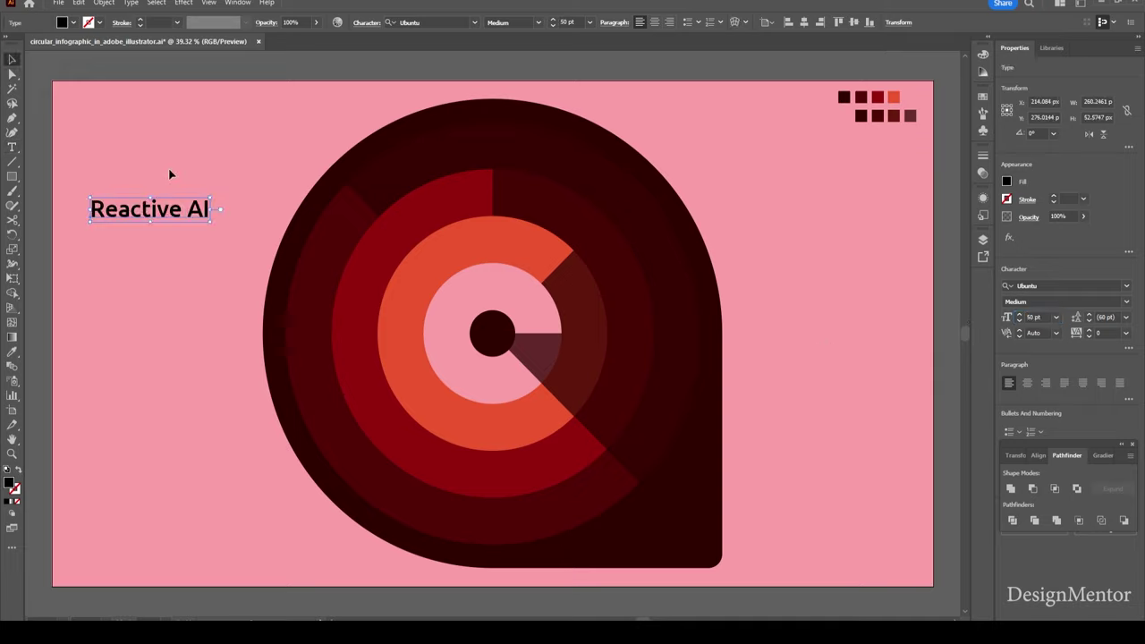
# - Duplicate the Reactive AI label and move the copy to the artboard's right side
pyautogui.click(78, 3)
pyautogui.click(90, 59)
pyautogui.click(79, 2)
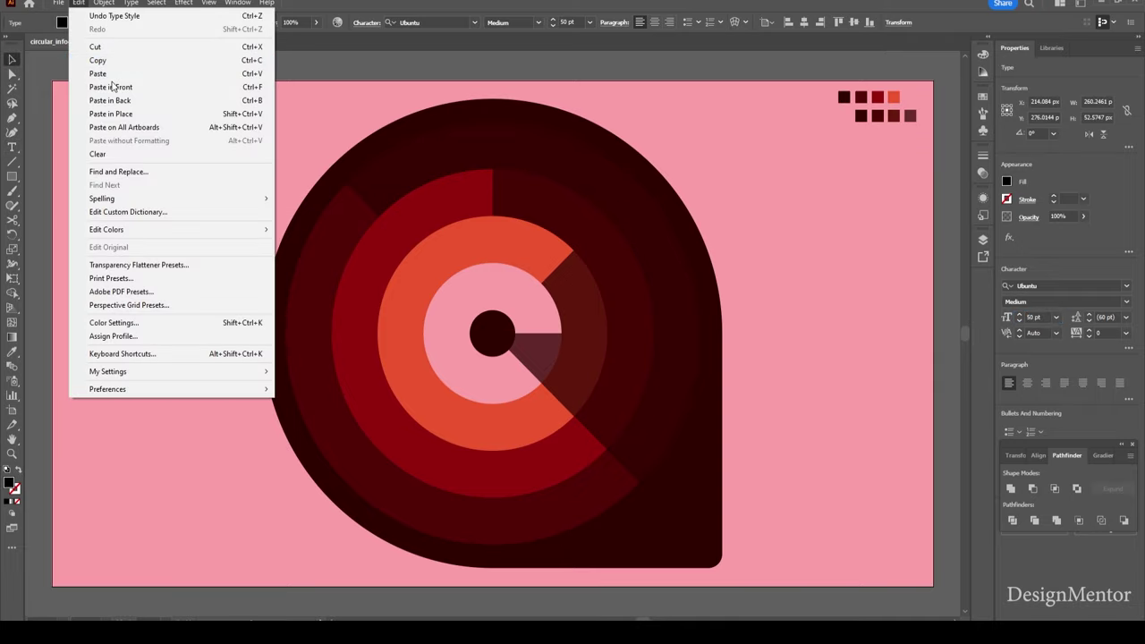
pyautogui.click(117, 84)
pyautogui.hotkey('shift', 'Right')
pyautogui.hotkey('shift', 'Right')
pyautogui.hotkey('shift', 'Right')
pyautogui.hotkey('shift', 'Right')
pyautogui.hotkey('shift', 'Right')
pyautogui.hotkey('shift', 'Right')
pyautogui.hotkey('shift', 'Right')
pyautogui.hotkey('shift', 'Right')
pyautogui.hotkey('shift', 'Right')
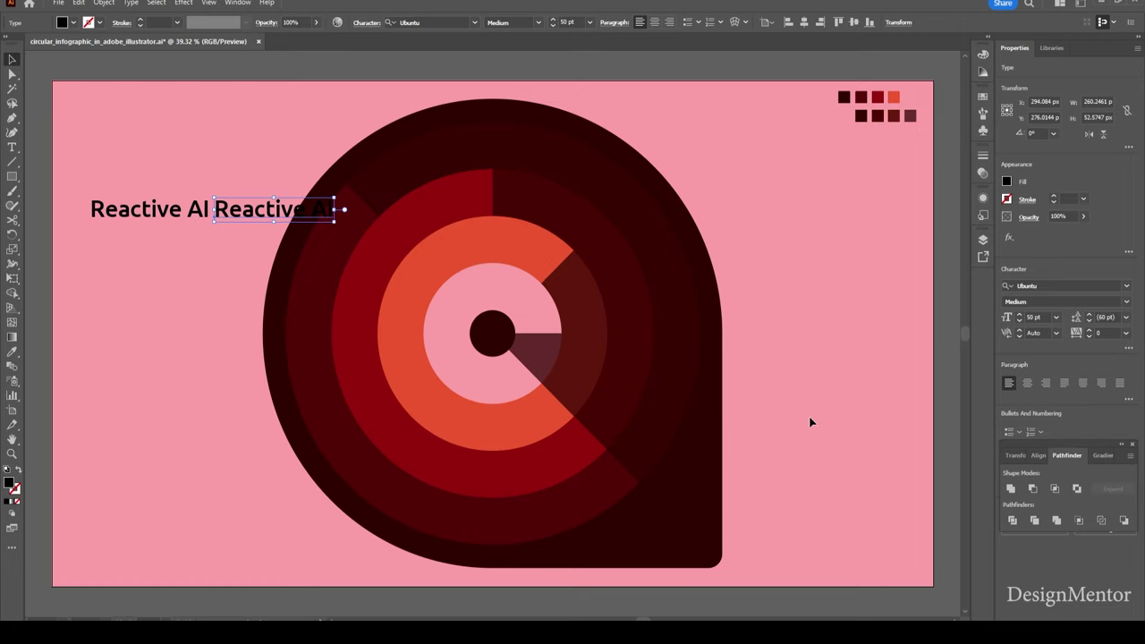
pyautogui.hotkey('shift', 'Right')
pyautogui.hotkey('shift', 'Right')
pyautogui.hotkey('shift', 'Right')
pyautogui.hotkey('shift', 'Right')
pyautogui.hotkey('shift', 'Right')
pyautogui.hotkey('shift', 'Right')
pyautogui.hotkey('shift', 'Right')
pyautogui.hotkey('shift', 'Right')
pyautogui.hotkey('shift', 'Right')
pyautogui.hotkey('shift', 'Right')
pyautogui.hotkey('shift', 'Right')
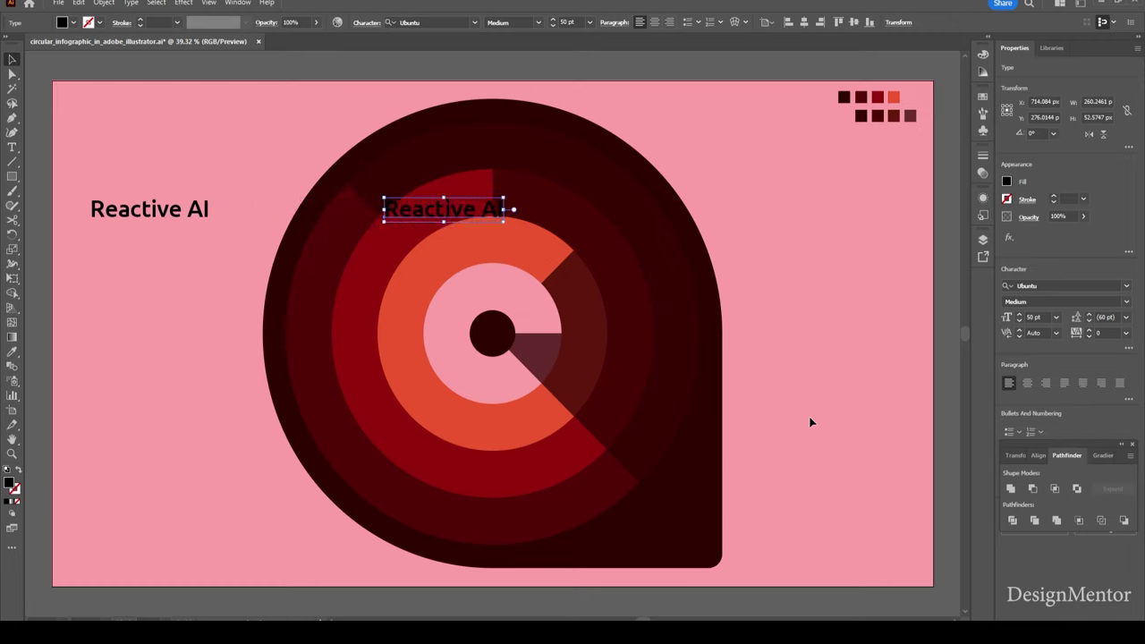
pyautogui.hotkey('shift', 'Right')
pyautogui.hotkey('shift', 'Right')
pyautogui.hotkey('shift', 'Right')
pyautogui.hotkey('shift', 'Right')
pyautogui.hotkey('shift', 'Right')
pyautogui.hotkey('shift', 'Right')
pyautogui.hotkey('shift', 'Right')
pyautogui.hotkey('shift', 'Right')
pyautogui.hotkey('shift', 'Right')
pyautogui.hotkey('shift', 'Right')
pyautogui.hotkey('shift', 'Right')
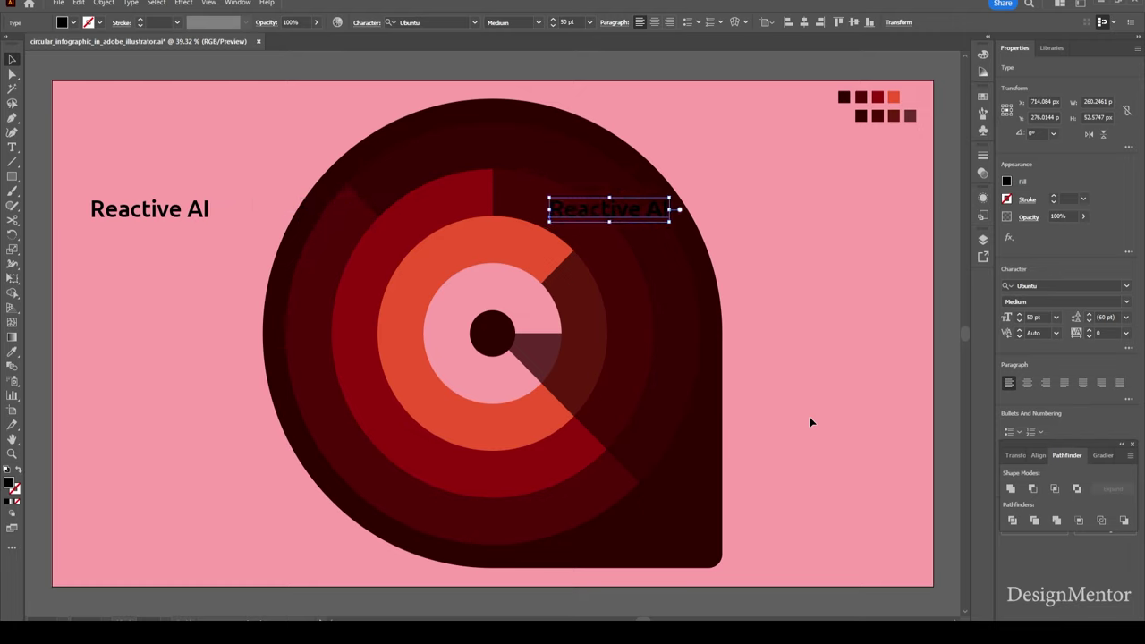
pyautogui.hotkey('shift', 'Right')
pyautogui.hotkey('shift', 'Right')
pyautogui.hotkey('shift', 'Right')
pyautogui.hotkey('shift', 'Right')
pyautogui.hotkey('shift', 'Right')
pyautogui.hotkey('shift', 'Right')
pyautogui.hotkey('shift', 'Right')
pyautogui.hotkey('shift', 'Right')
pyautogui.hotkey('shift', 'Right')
pyautogui.hotkey('shift', 'Right')
pyautogui.hotkey('shift', 'Right')
pyautogui.hotkey('shift', 'Right')
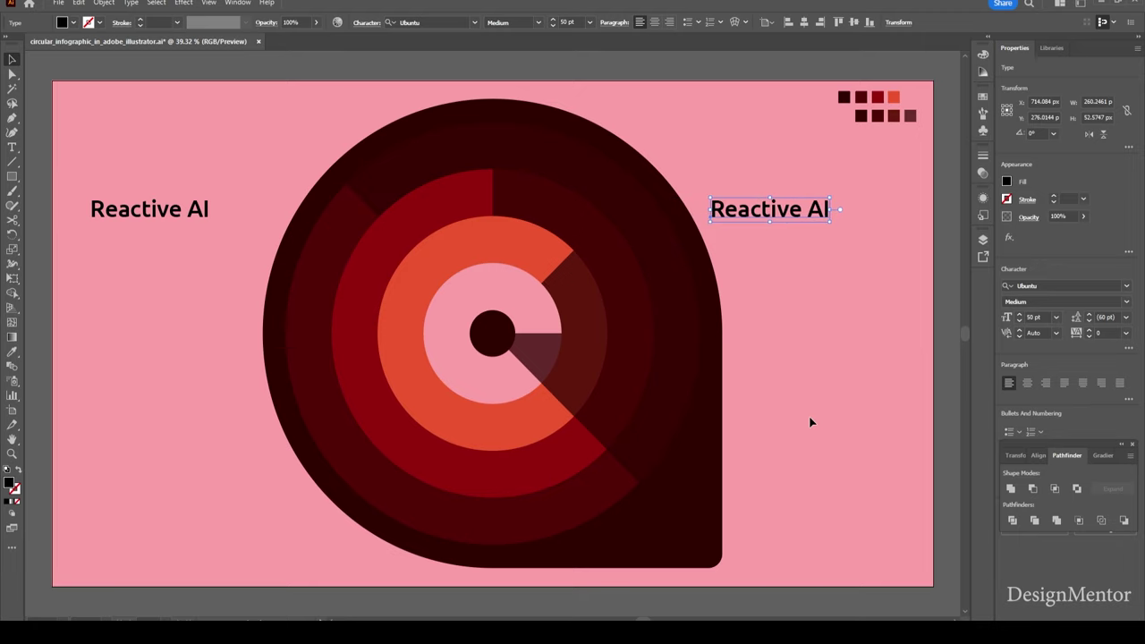
pyautogui.hotkey('shift', 'Right')
pyautogui.hotkey('shift', 'Right')
pyautogui.hotkey('shift', 'Right')
# - Retype the copy as the two-line label 'Limited / Mamory Machines'
pyautogui.doubleClick(794, 213)
pyautogui.write('a')
pyautogui.hotkey('ctrl', 'a')
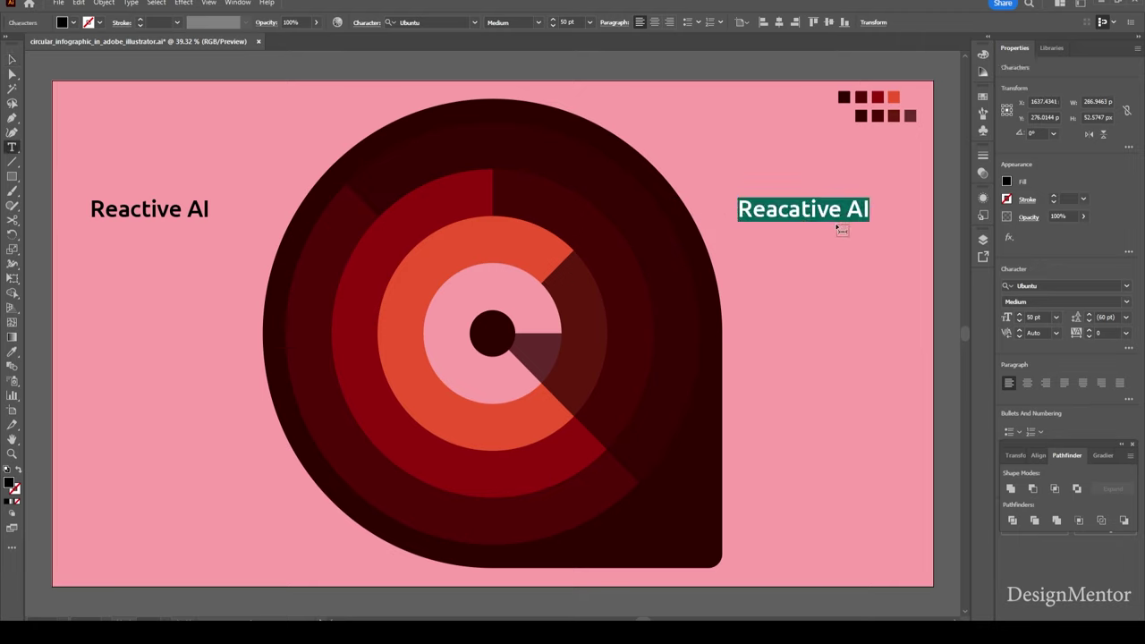
pyautogui.write('Limited')
pyautogui.press('Return')
pyautogui.write('Mamory Machines')
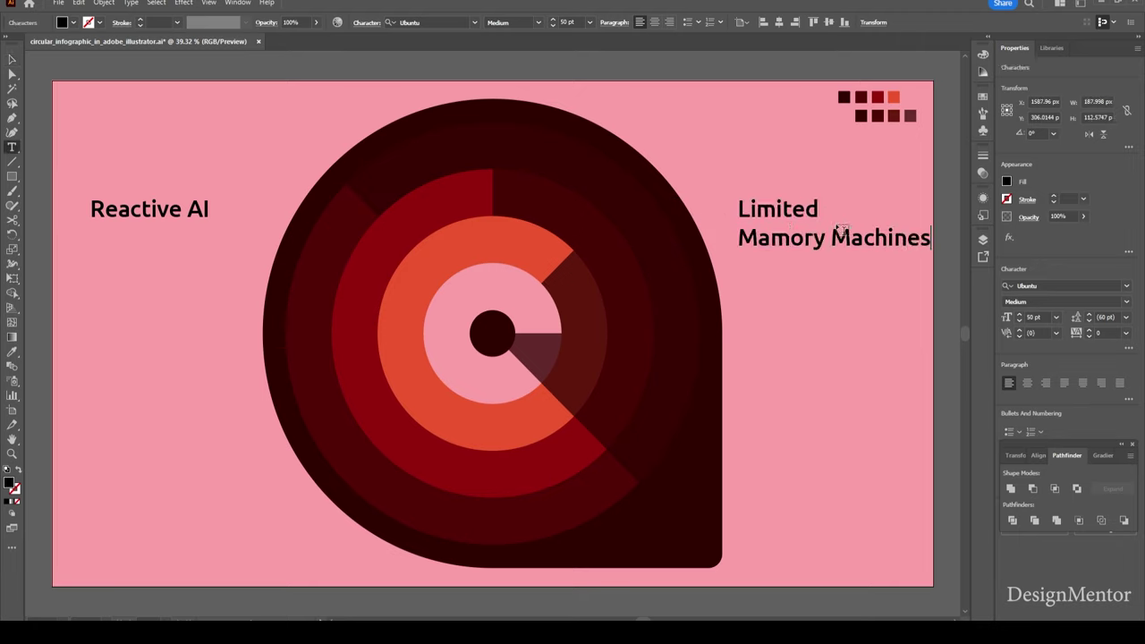
pyautogui.press('Escape')
# - Set both Limited Mamory Machines and Reactive AI to 40 pt and reposition the two-line label
pyautogui.hotkey('shift', 'Up')
pyautogui.hotkey('shift', 'Up')
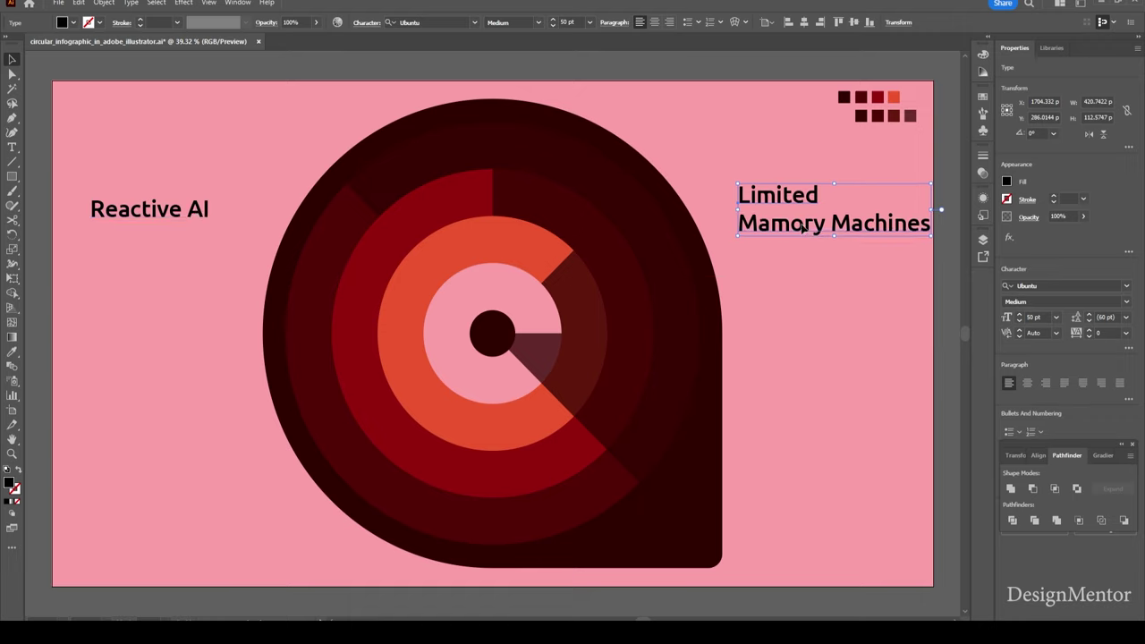
pyautogui.hotkey('shift', 'Up')
pyautogui.hotkey('shift', 'Up')
pyautogui.hotkey('shift', 'Up')
pyautogui.hotkey('shift', 'Up')
pyautogui.hotkey('shift', 'Left')
pyautogui.write('40')
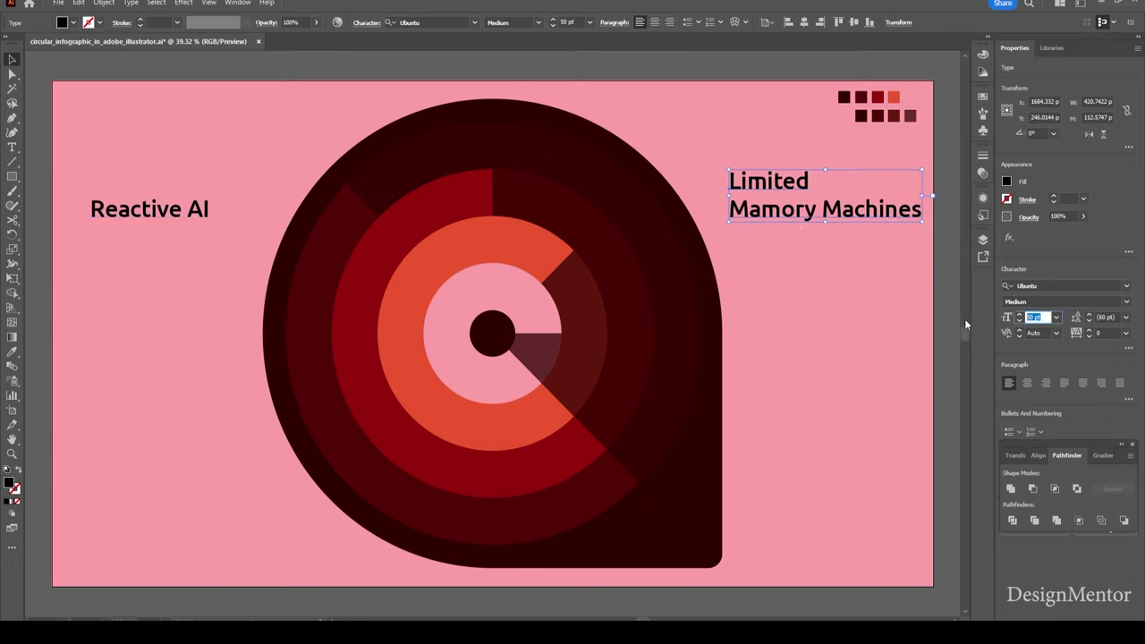
pyautogui.press('Return')
pyautogui.click(170, 215)
pyautogui.click(1033, 316)
pyautogui.write('40')
pyautogui.press('Return')
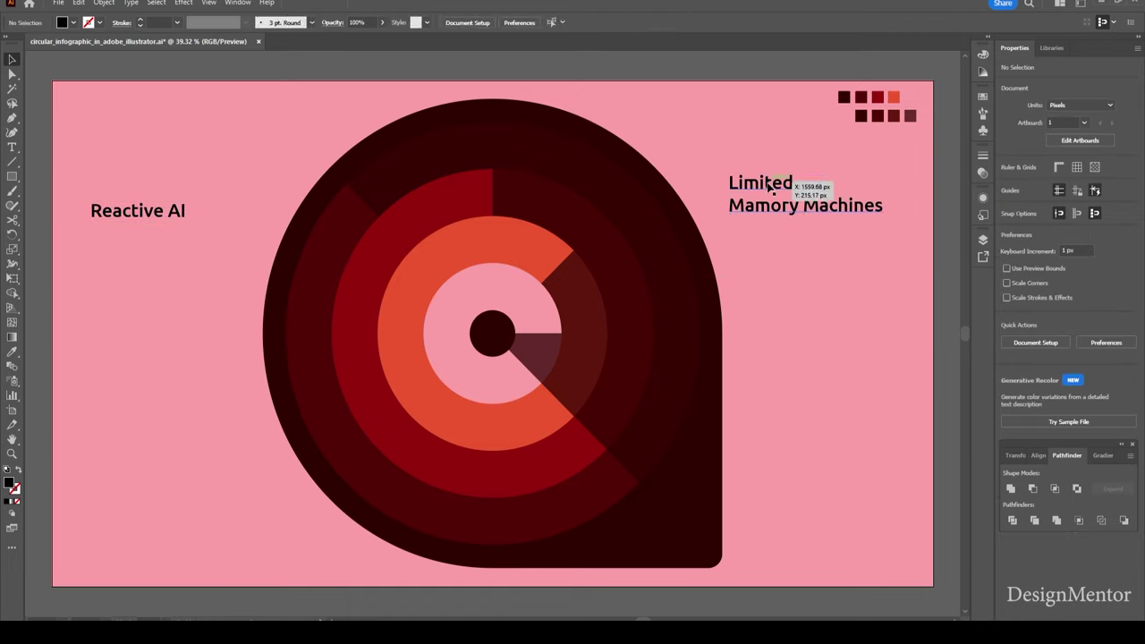
pyautogui.moveTo(797, 188); pyautogui.dragTo(821, 188)
pyautogui.hotkey('ctrl', 'shift', 'a')
# - Duplicate the two-line label below and retype it as 'Theory of Mind'
pyautogui.click(770, 196)
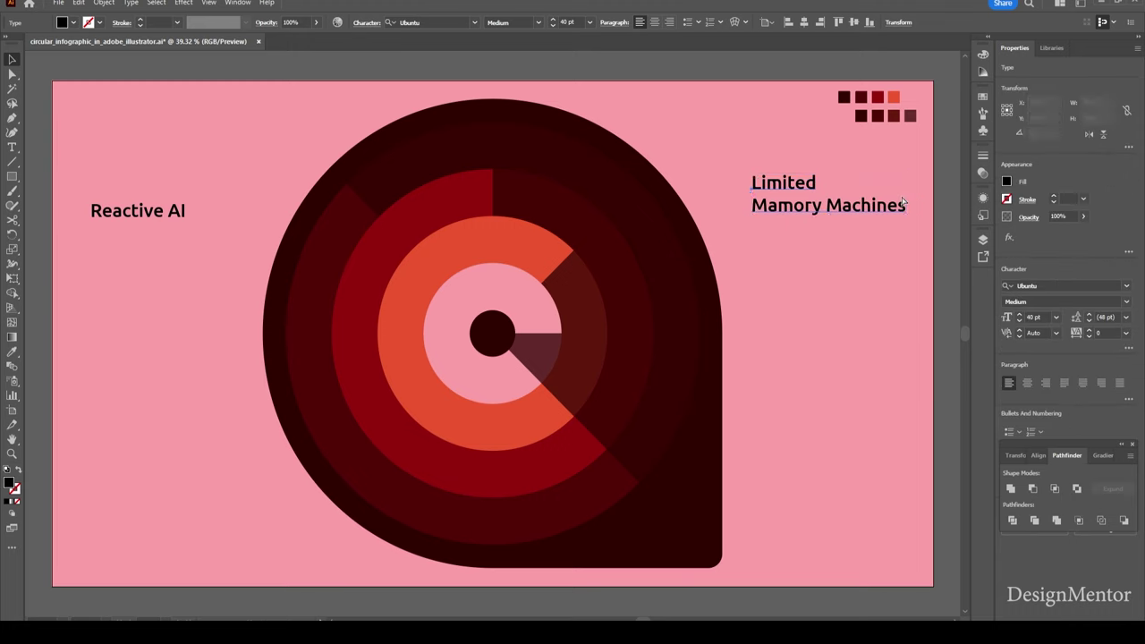
pyautogui.hotkey('ctrl', 'c')
pyautogui.hotkey('ctrl', 'f')
pyautogui.hotkey('shift', 'Down')
pyautogui.hotkey('shift', 'Down')
pyautogui.hotkey('shift', 'Down')
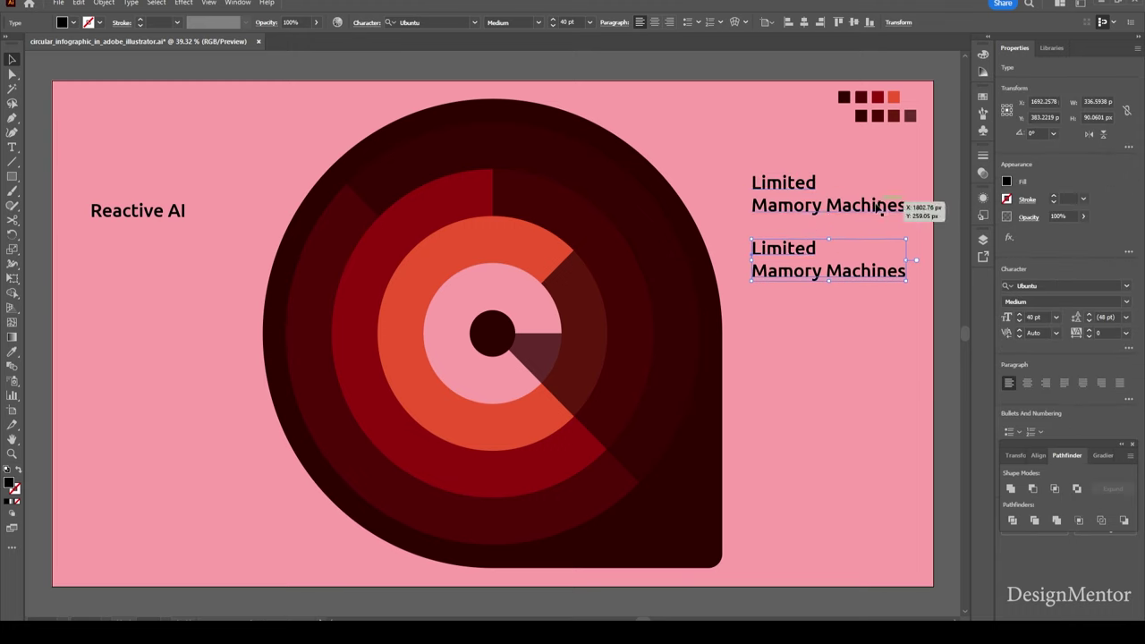
pyautogui.doubleClick(767, 253)
pyautogui.hotkey('ctrl', 'a')
pyautogui.write('Th')
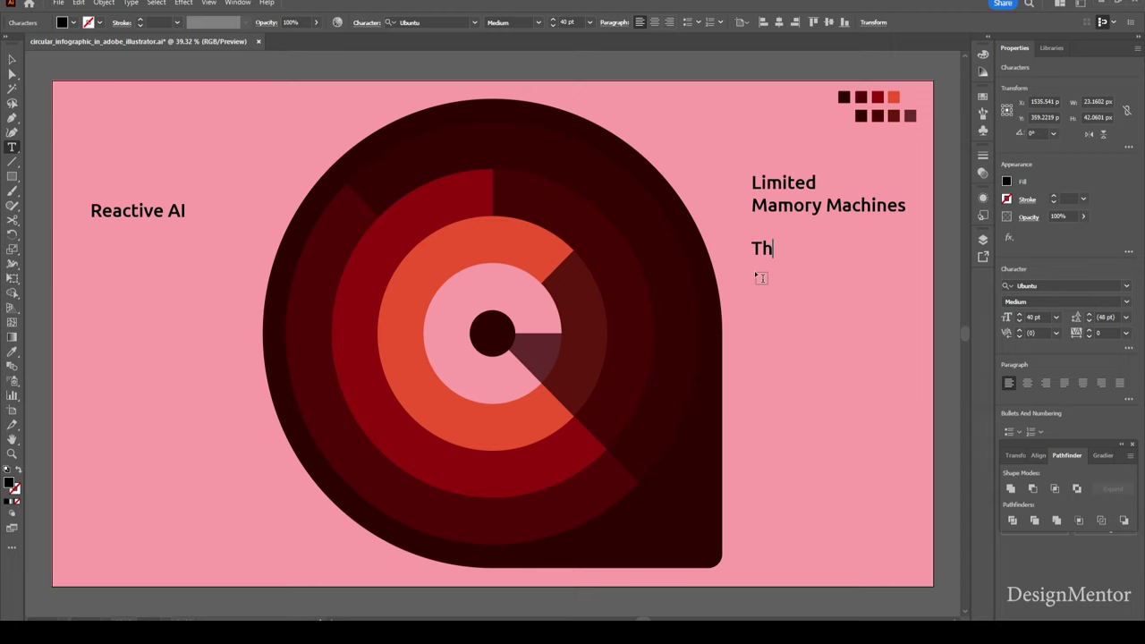
pyautogui.write('eory of Mind')
pyautogui.press('Escape')
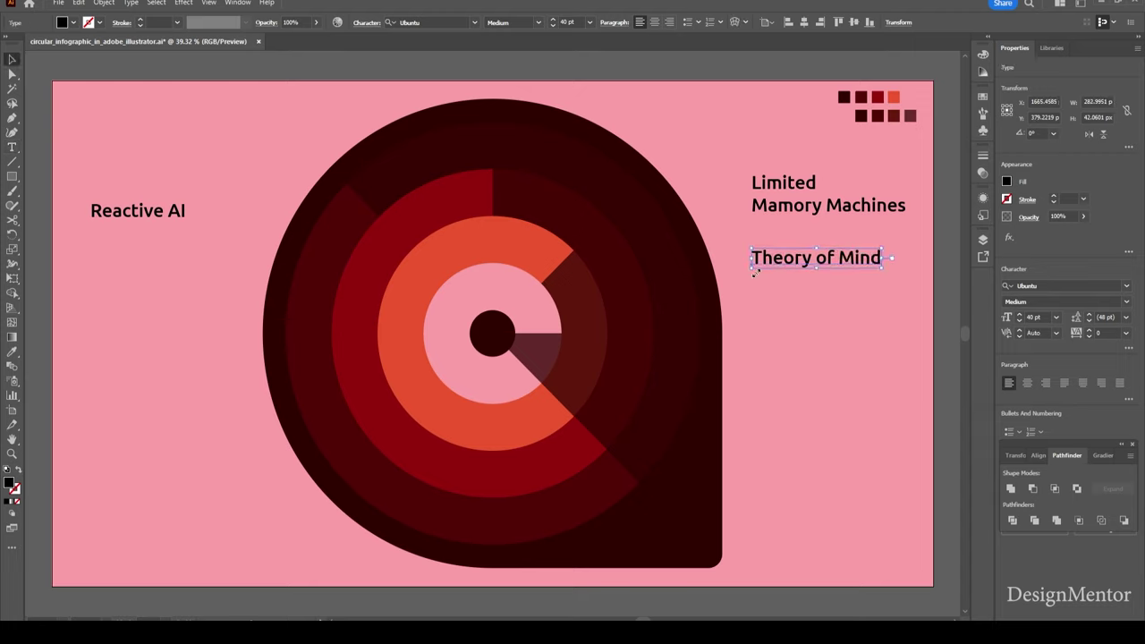
# - Duplicate Theory of Mind below and retype it as 'Self-aware AI', fixing the capital A
pyautogui.hotkey('ctrl', 'c')
pyautogui.hotkey('ctrl', 'f')
pyautogui.hotkey('shift', 'Down')
pyautogui.hotkey('shift', 'Down')
pyautogui.hotkey('shift', 'Down')
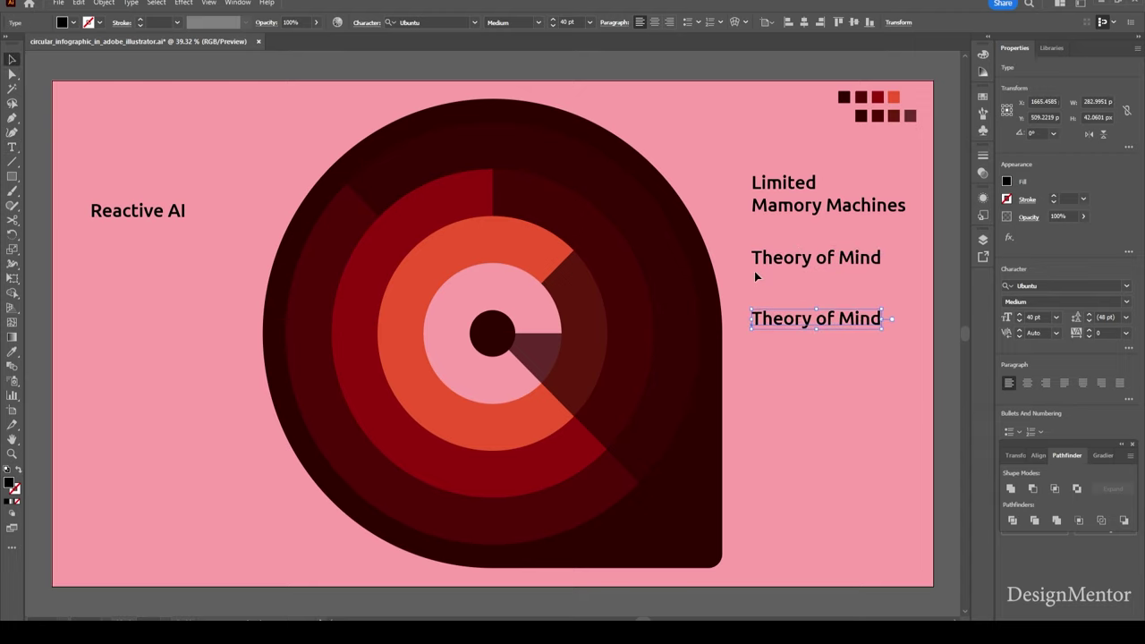
pyautogui.doubleClick(805, 319)
pyautogui.hotkey('ctrl', 'a')
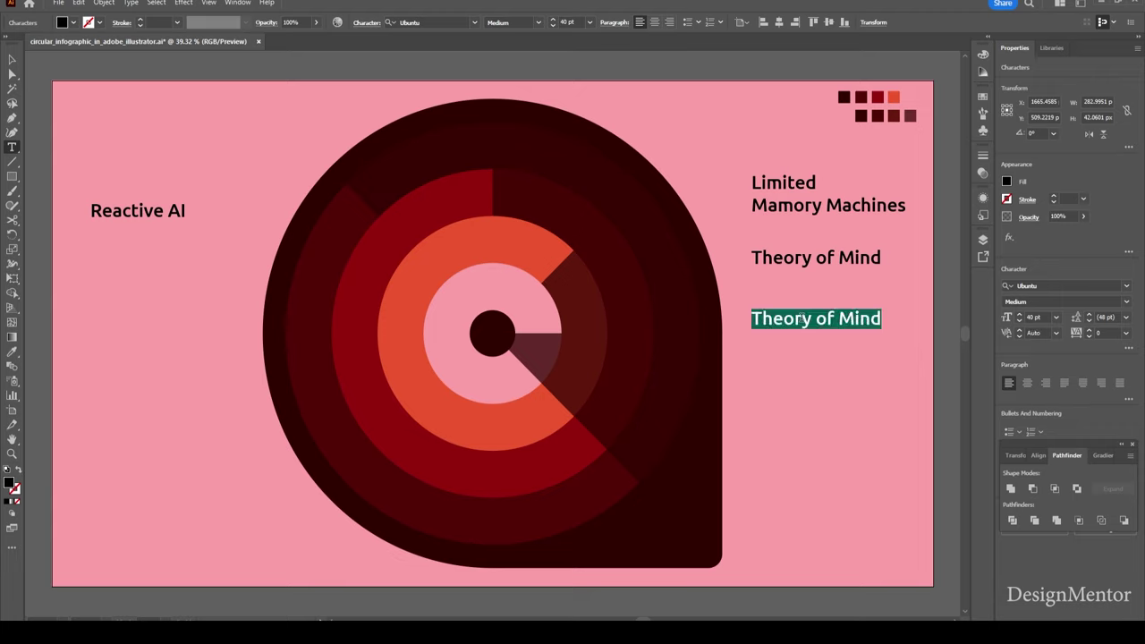
pyautogui.write('Self')
pyautogui.write('-Aware')
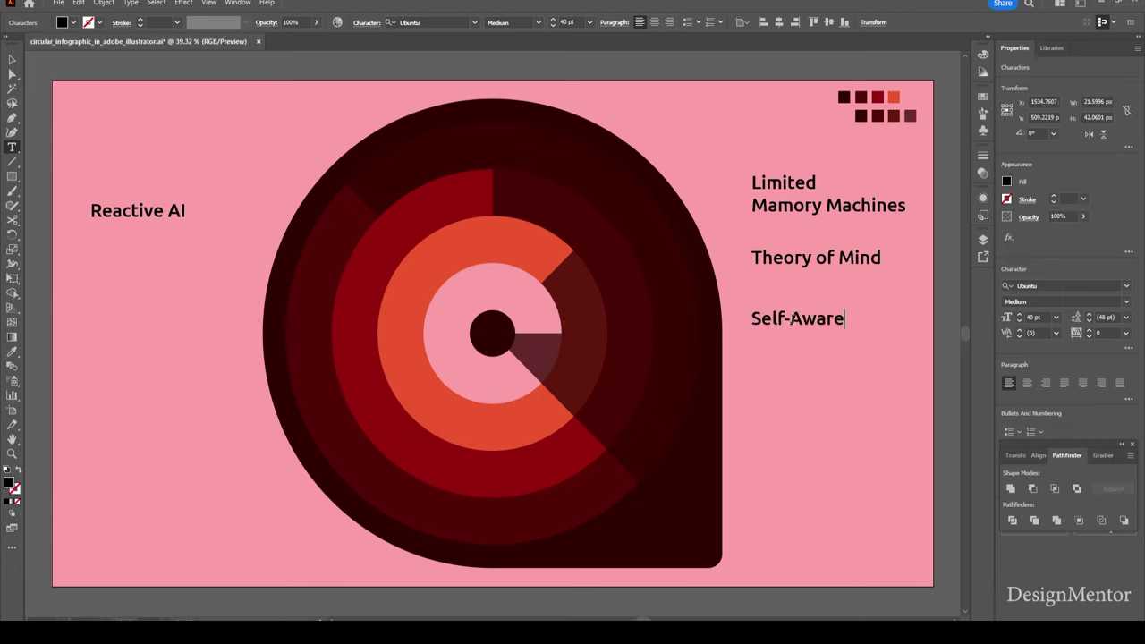
pyautogui.write(' AI')
pyautogui.click(800, 319)
pyautogui.press('BackSpace')
pyautogui.write('a')
pyautogui.hotkey('ctrl', 'a')
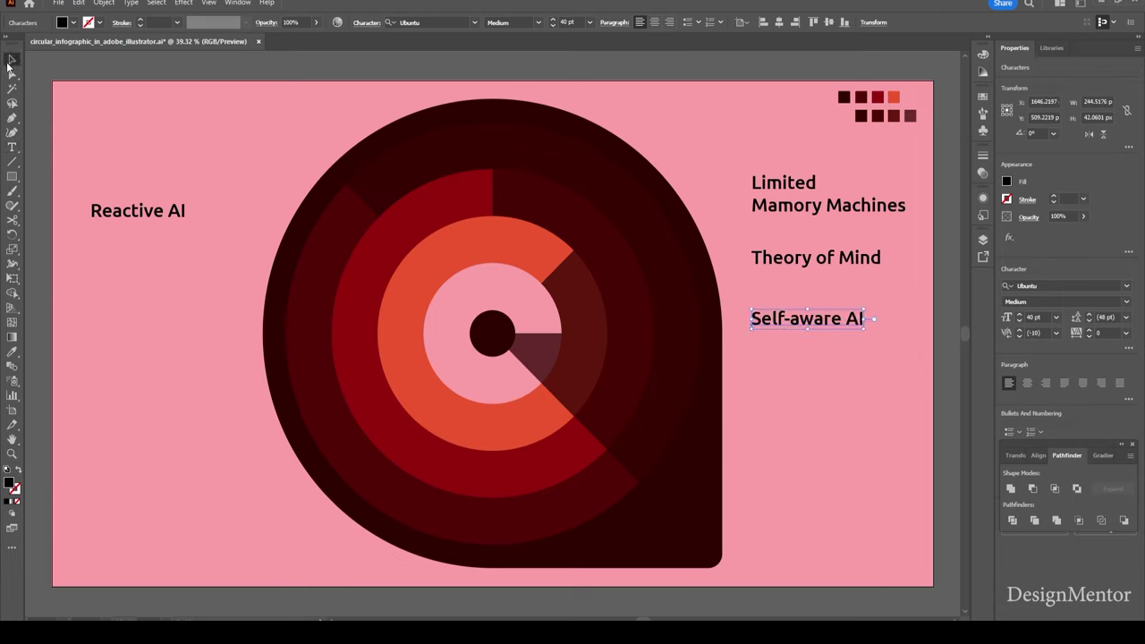
pyautogui.press('Escape')
# - Turn the Self-aware AI label orange
pyautogui.press('i')
pyautogui.click(73, 23)
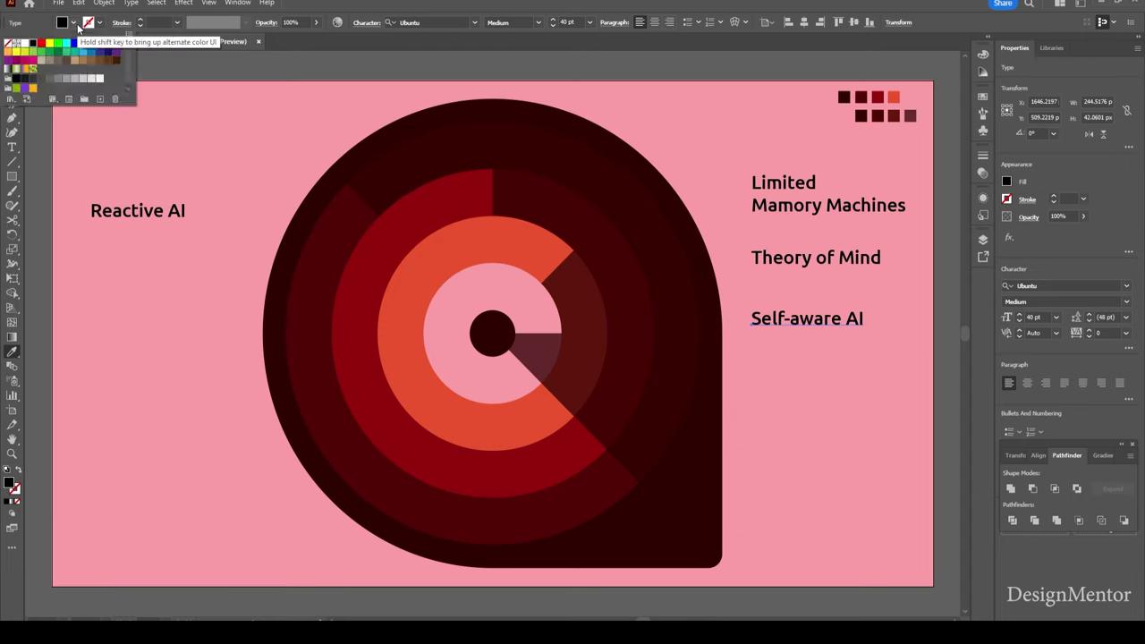
pyautogui.click(106, 53)
# - Create a 15 px beige circle and position dots along the rings
pyautogui.press('l')
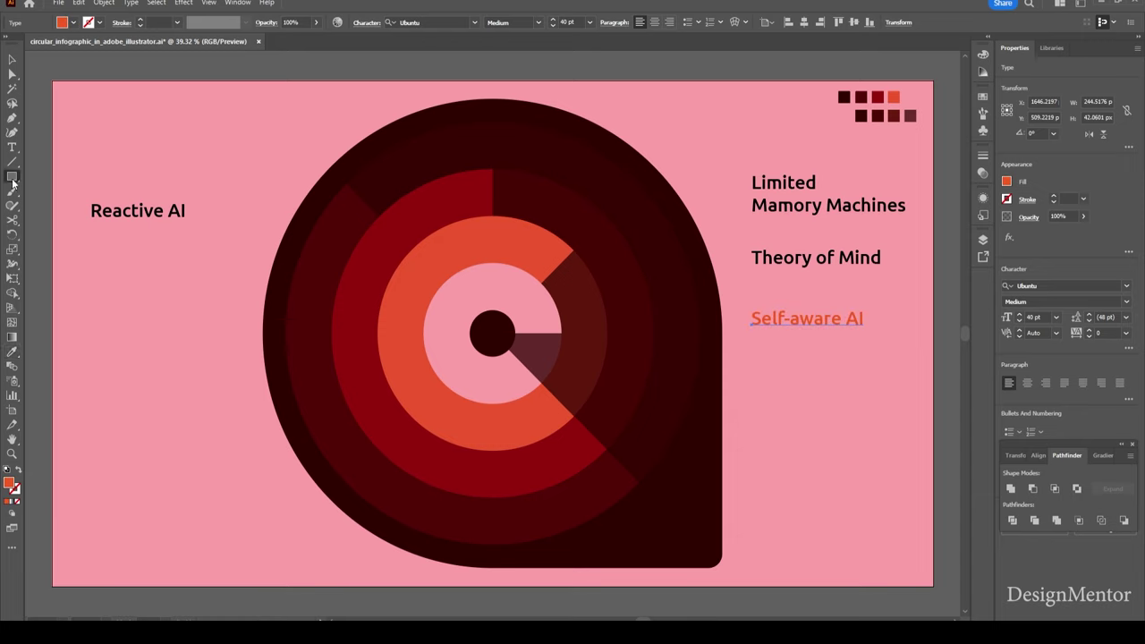
pyautogui.click(425, 226)
pyautogui.press('Escape')
pyautogui.press('v')
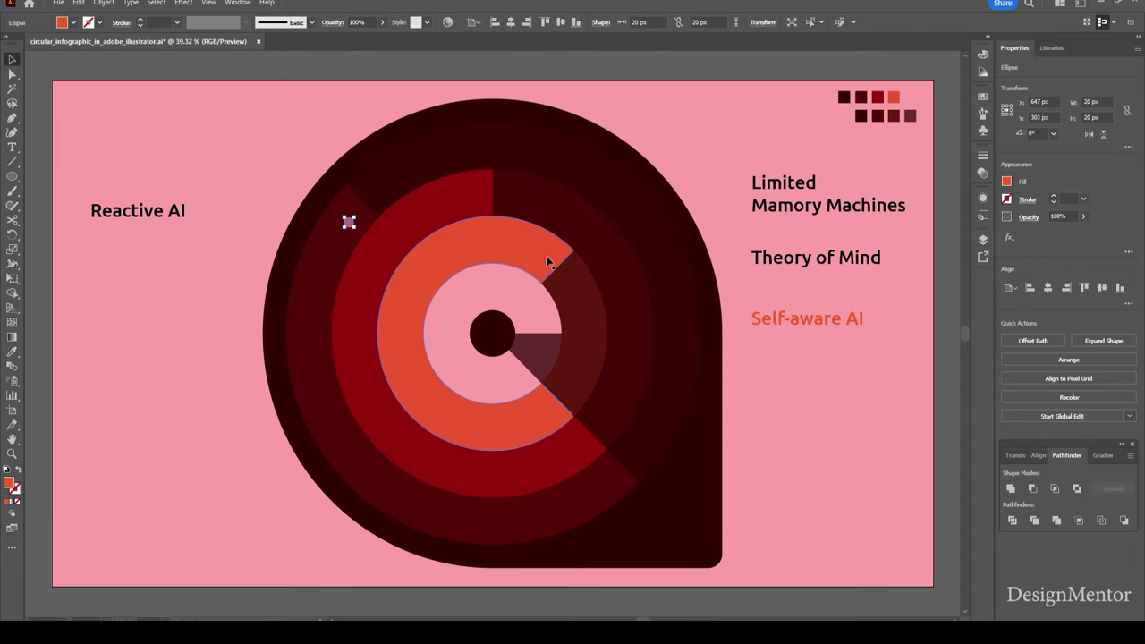
pyautogui.hotkey('ctrl', 'shift', 'a')
pyautogui.click(348, 213)
pyautogui.click(73, 23)
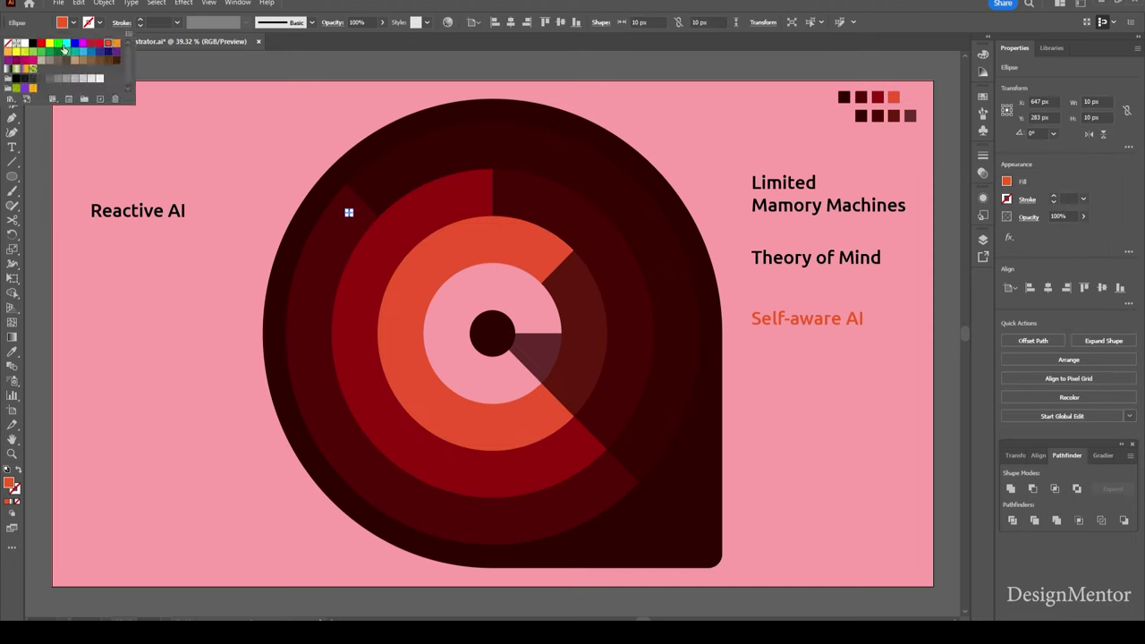
pyautogui.click(43, 61)
pyautogui.write('15')
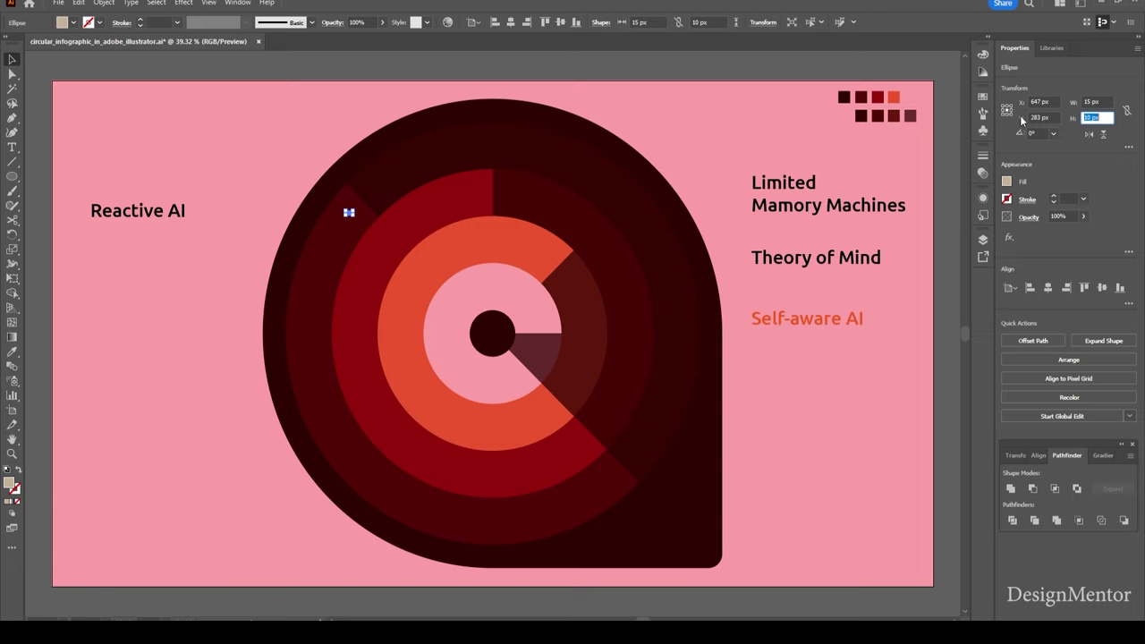
pyautogui.press('Return')
pyautogui.moveTo(348, 213)
pyautogui.mouseDown()
pyautogui.moveTo(482, 195)
pyautogui.moveTo(542, 258)
pyautogui.moveTo(532, 315)
pyautogui.mouseUp()
# - Restore the Self-aware AI label to the dark text colour using the Eyedropper
pyautogui.click(802, 320)
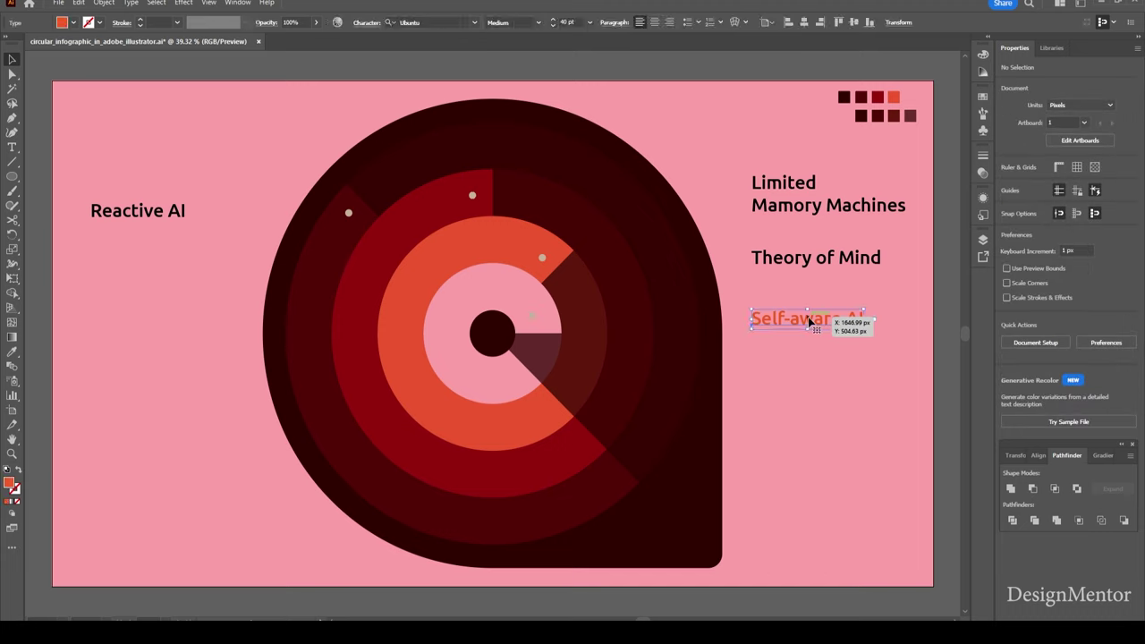
pyautogui.click(814, 261)
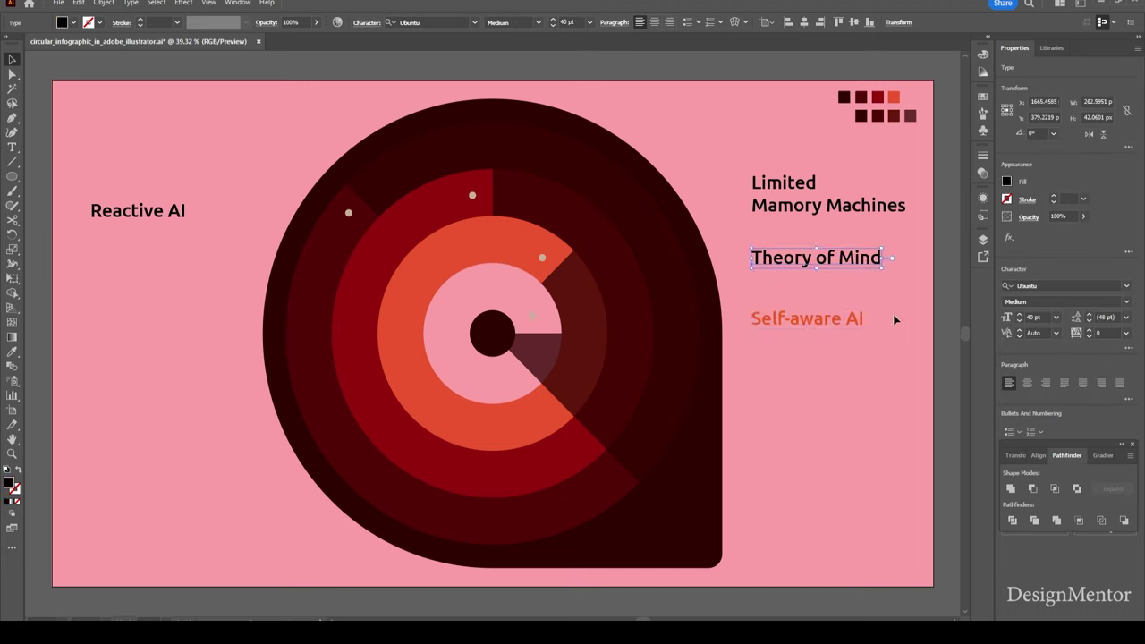
pyautogui.click(855, 320)
pyautogui.press('i')
pyautogui.click(672, 206)
pyautogui.press('v')
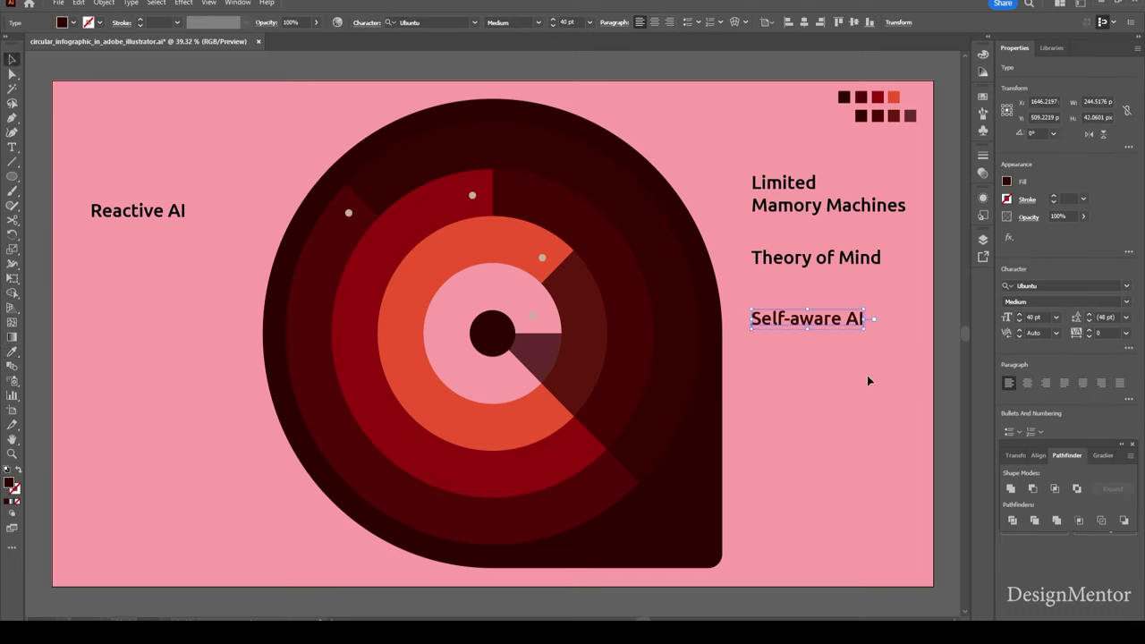
# - Fill the innermost ring dot with light grey
pyautogui.click(532, 315)
pyautogui.click(73, 23)
pyautogui.click(93, 81)
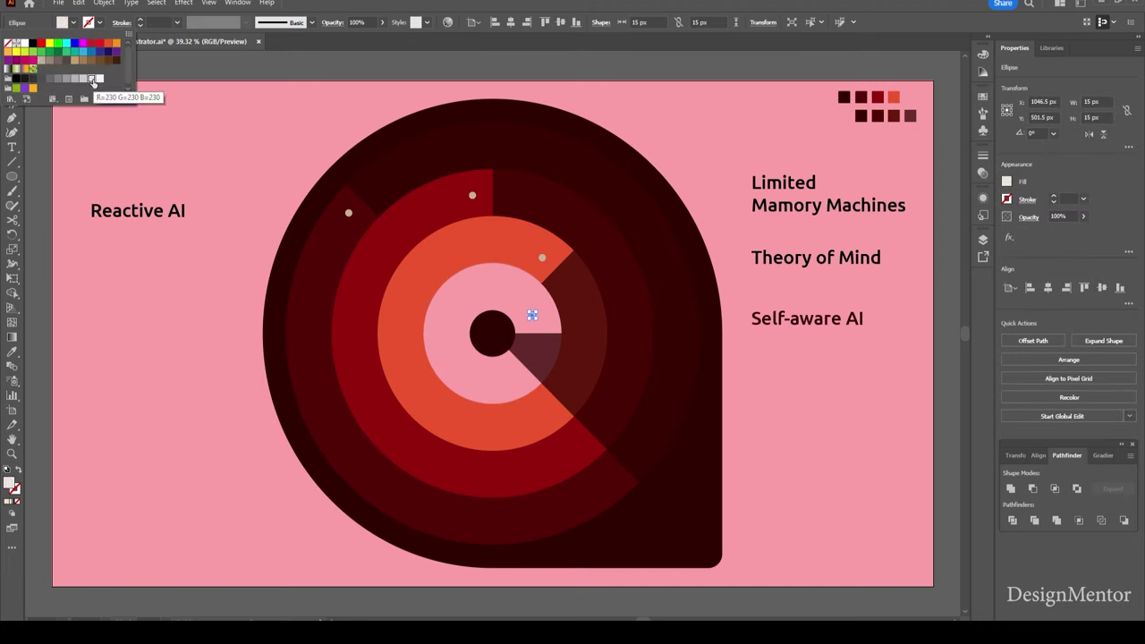
pyautogui.click(200, 63)
pyautogui.click(199, 62)
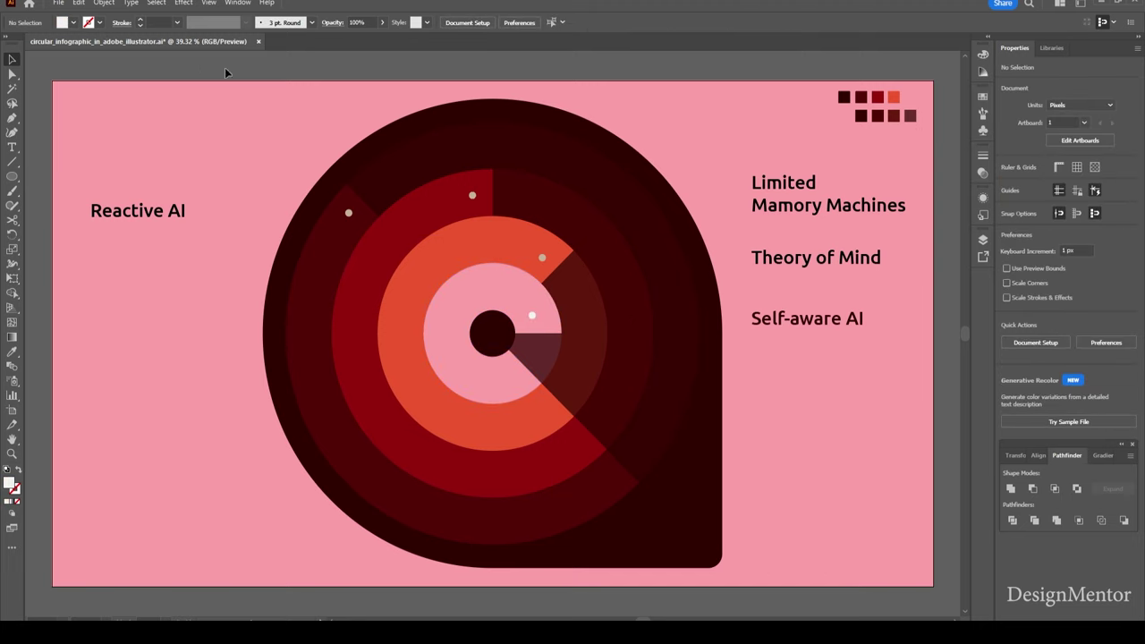
pyautogui.click(533, 315)
pyautogui.click(74, 23)
pyautogui.click(83, 81)
pyautogui.click(205, 74)
pyautogui.click(16, 163)
# - Draw a 2 pt light leader line from the outer dot to Reactive AI
pyautogui.moveTo(349, 212); pyautogui.dragTo(206, 212)
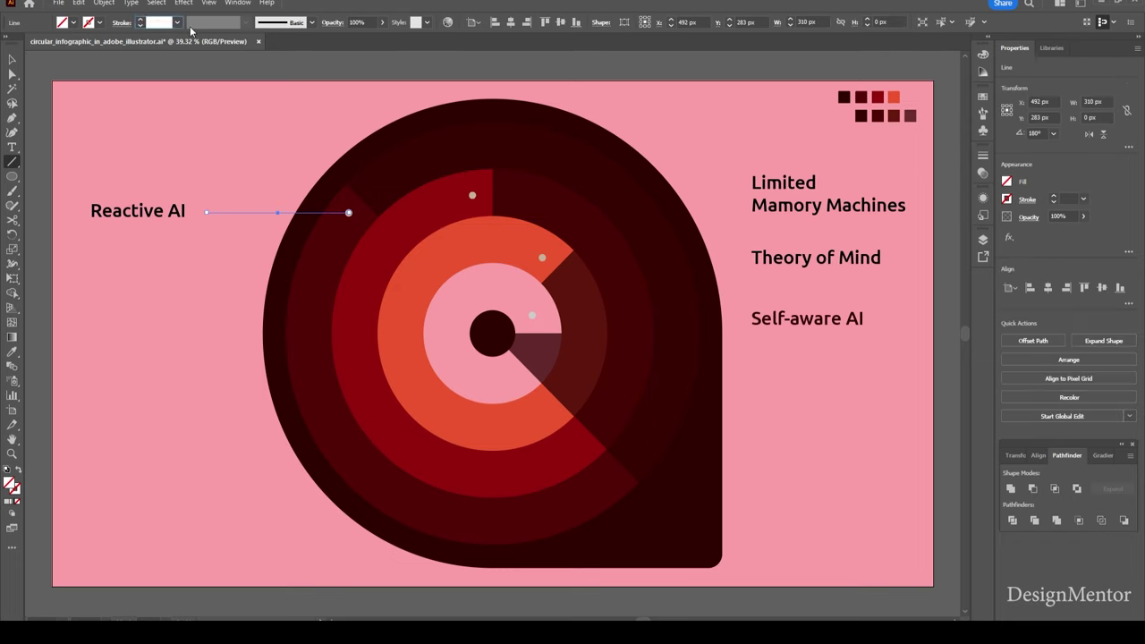
pyautogui.write('2')
pyautogui.press('Return')
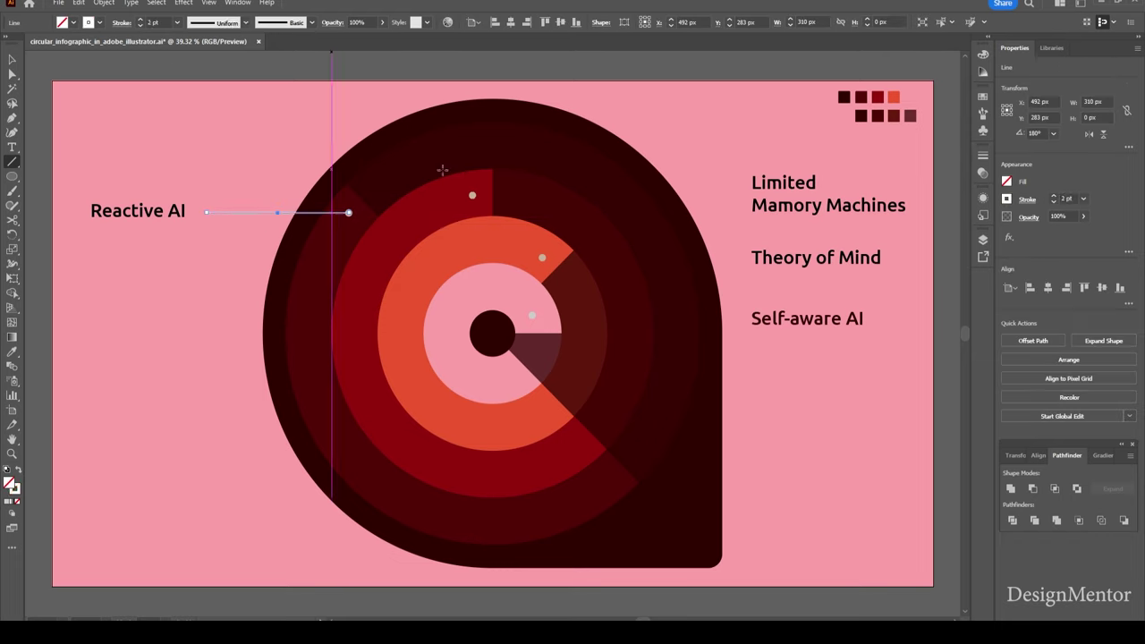
pyautogui.click(88, 22)
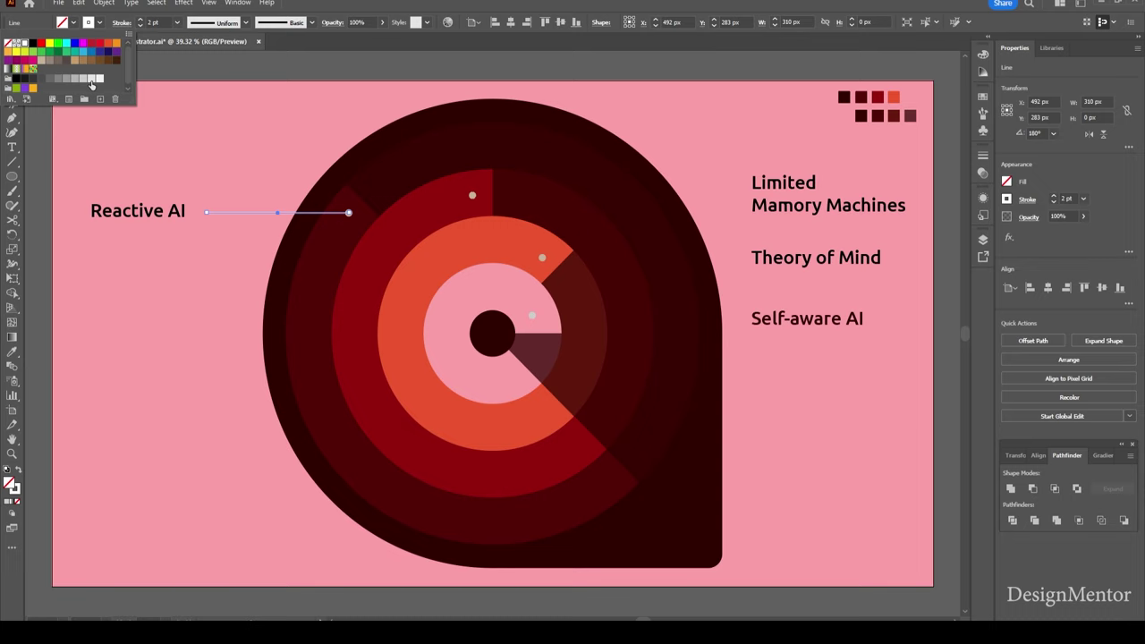
pyautogui.click(91, 82)
# - Duplicate the line onto the top ring's dot and stretch it to the Limited Mamory Machines label
pyautogui.press('v')
pyautogui.hotkey('ctrl', 'shift', 'a')
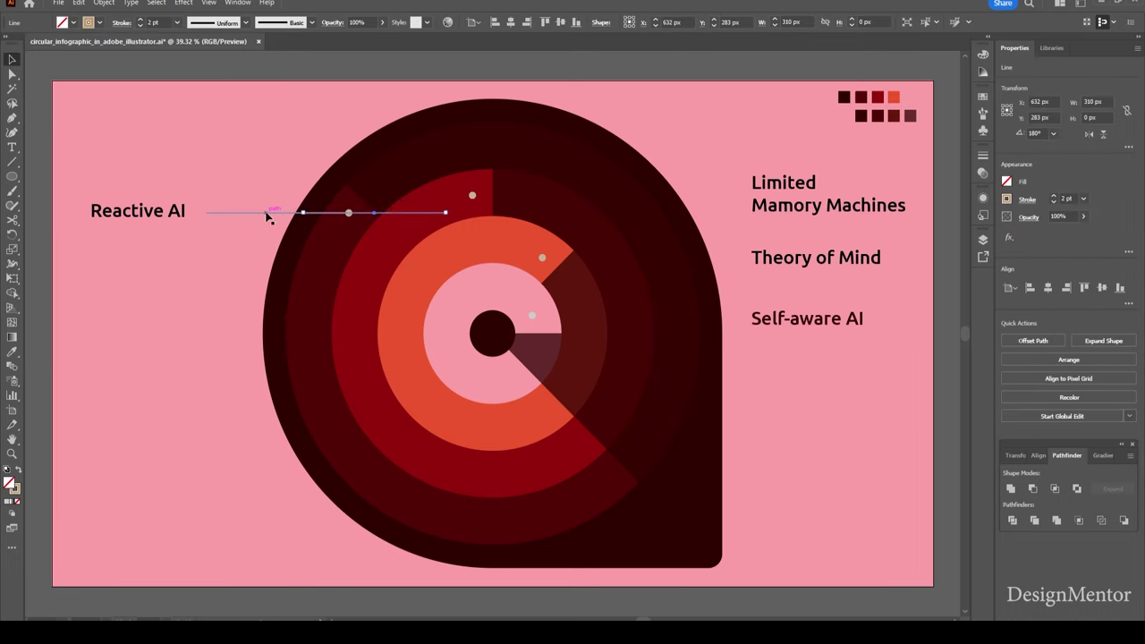
pyautogui.hotkey('shift', 'Right')
pyautogui.hotkey('shift', 'Right')
pyautogui.hotkey('shift', 'Right')
pyautogui.hotkey('shift', 'Right')
pyautogui.hotkey('shift', 'Right')
pyautogui.hotkey('shift', 'Right')
pyautogui.hotkey('shift', 'Right')
pyautogui.hotkey('shift', 'Right')
pyautogui.hotkey('shift', 'Right')
pyautogui.hotkey('shift', 'Right')
pyautogui.hotkey('shift', 'Right')
pyautogui.hotkey('shift', 'Right')
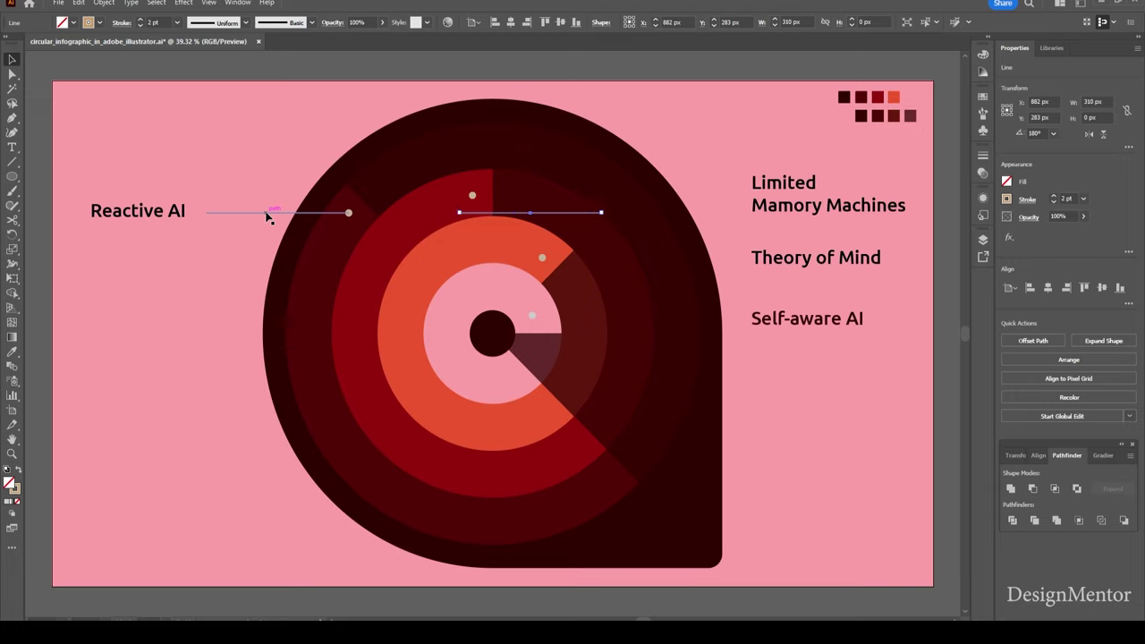
pyautogui.hotkey('shift', 'Right')
pyautogui.hotkey('shift', 'Right')
pyautogui.hotkey('shift', 'Right')
pyautogui.hotkey('shift', 'Up')
pyautogui.hotkey('shift', 'Up')
pyautogui.hotkey('shift', 'Up')
pyautogui.moveTo(618, 195); pyautogui.dragTo(737, 202)
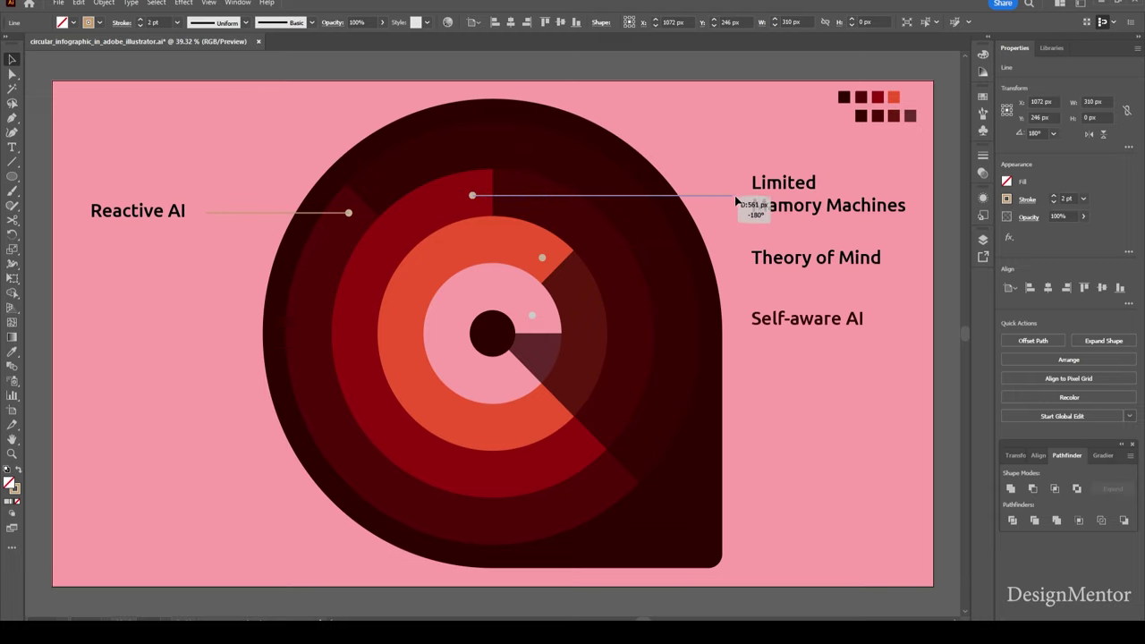
# - Duplicate the line down and shorten it to join the middle dot to Theory of Mind
pyautogui.hotkey('ctrl', 'c')
pyautogui.hotkey('ctrl', 'f')
pyautogui.hotkey('shift', 'Down')
pyautogui.hotkey('shift', 'Down')
pyautogui.hotkey('shift', 'Down')
# - Duplicate the line onto the inner dot and extend it to Self-aware AI
pyautogui.hotkey('shift', 'Down')
pyautogui.hotkey('shift', 'Down')
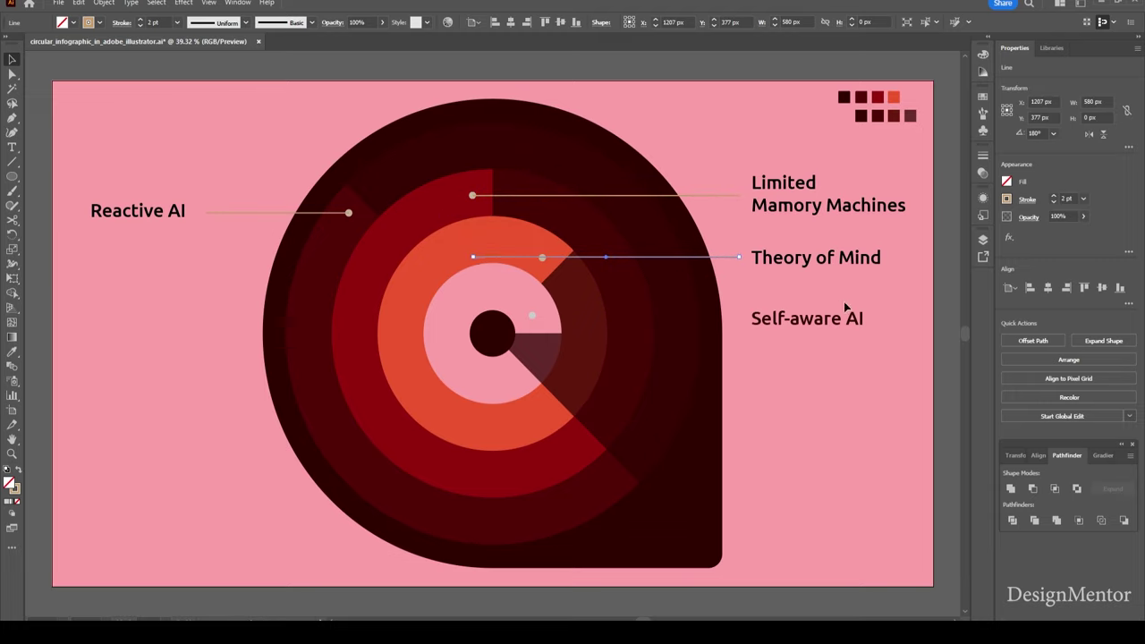
pyautogui.moveTo(472, 259); pyautogui.dragTo(542, 258)
pyautogui.hotkey('ctrl', 'c')
pyautogui.hotkey('ctrl', 'f')
pyautogui.hotkey('shift', 'Down')
pyautogui.hotkey('shift', 'Down')
pyautogui.hotkey('shift', 'Down')
pyautogui.hotkey('shift', 'Down')
pyautogui.hotkey('shift', 'Down')
pyautogui.hotkey('shift', 'Down')
pyautogui.hotkey('shift', 'Left')
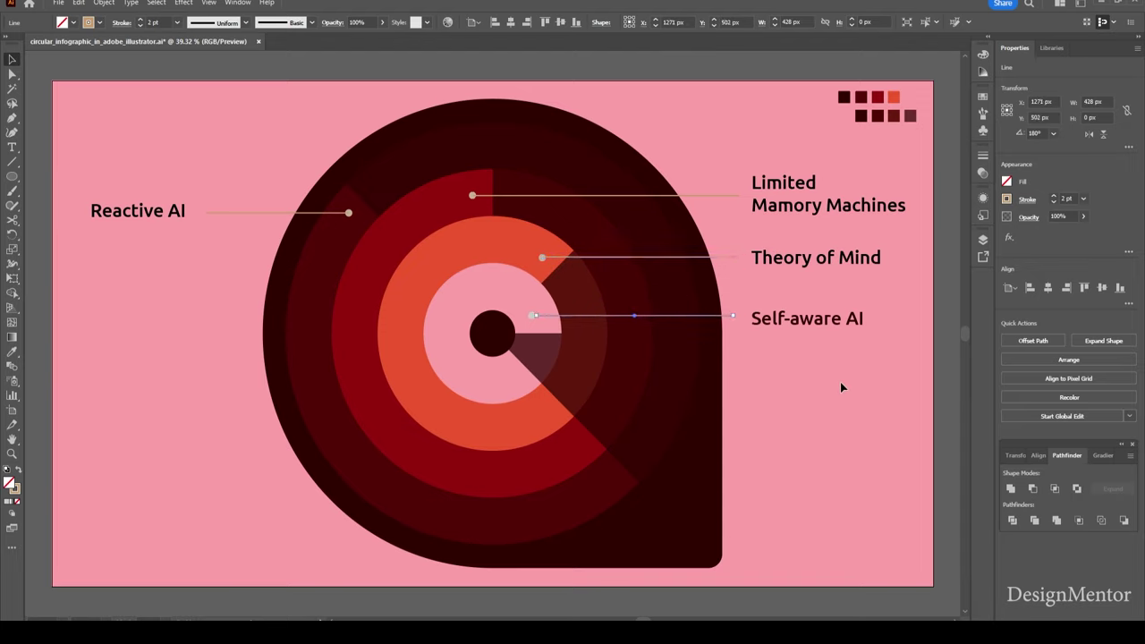
pyautogui.press('Down')
pyautogui.press('Down')
pyautogui.press('Down')
pyautogui.press('Left')
pyautogui.press('Left')
pyautogui.press('Left')
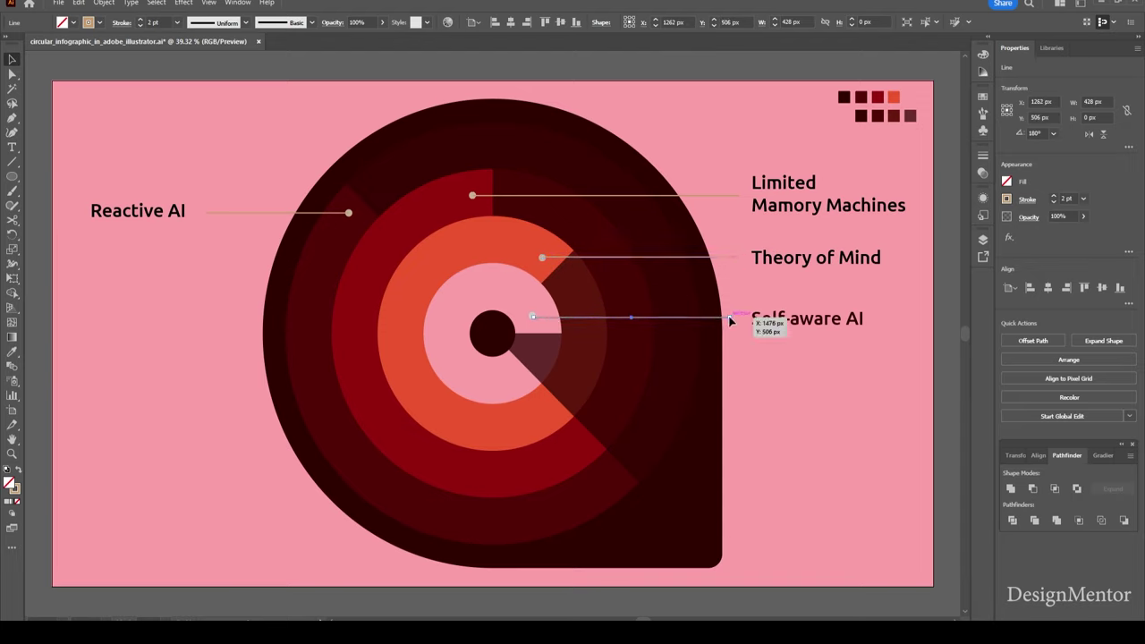
pyautogui.moveTo(728, 319); pyautogui.dragTo(741, 317)
pyautogui.click(759, 332)
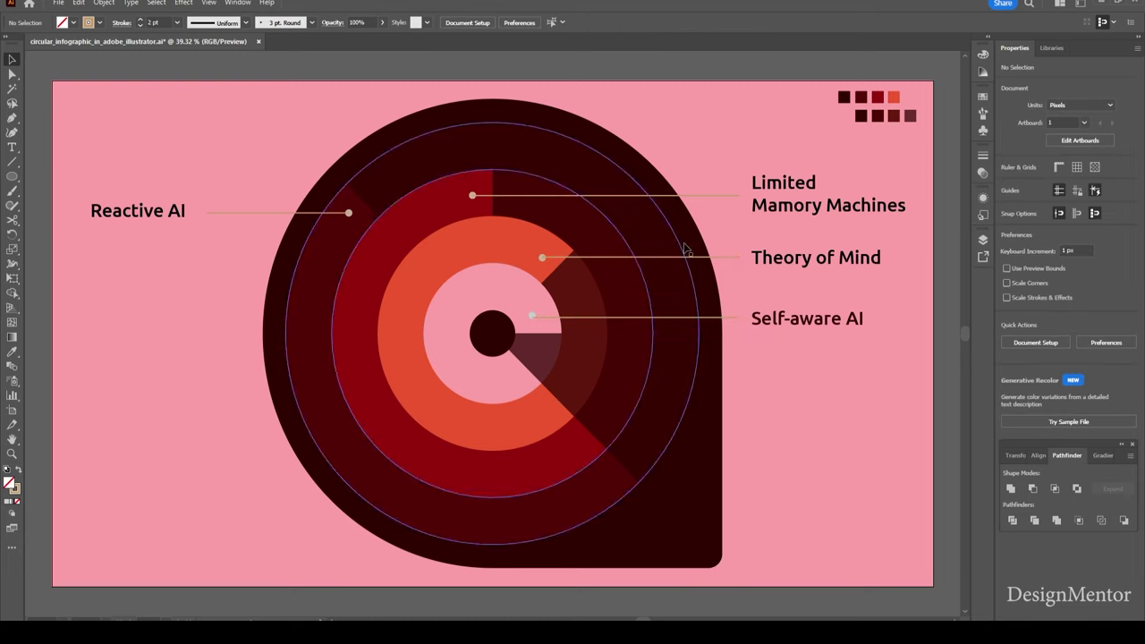
# - Select the Limited, Theory of Mind, Self-aware AI and Reactive AI leader lines and give them a dark brown stroke
pyautogui.click(701, 196)
pyautogui.keyDown('shift'); pyautogui.click(659, 257); pyautogui.keyUp('shift')
pyautogui.keyDown('shift'); pyautogui.click(660, 318); pyautogui.keyUp('shift')
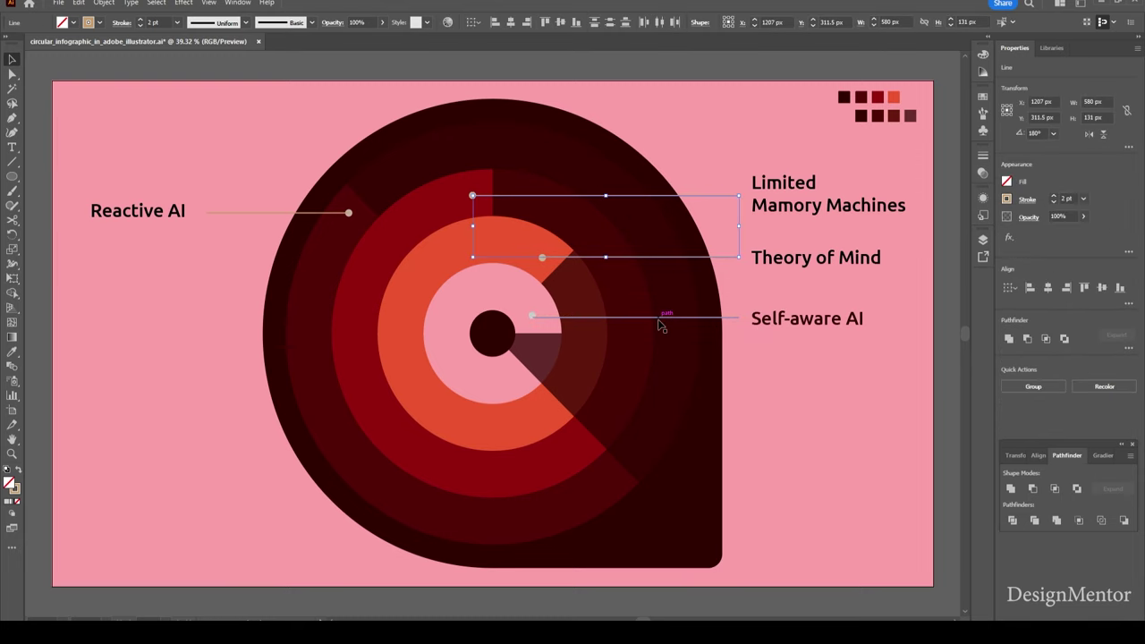
pyautogui.keyDown('shift'); pyautogui.click(300, 213); pyautogui.keyUp('shift')
pyautogui.click(99, 23)
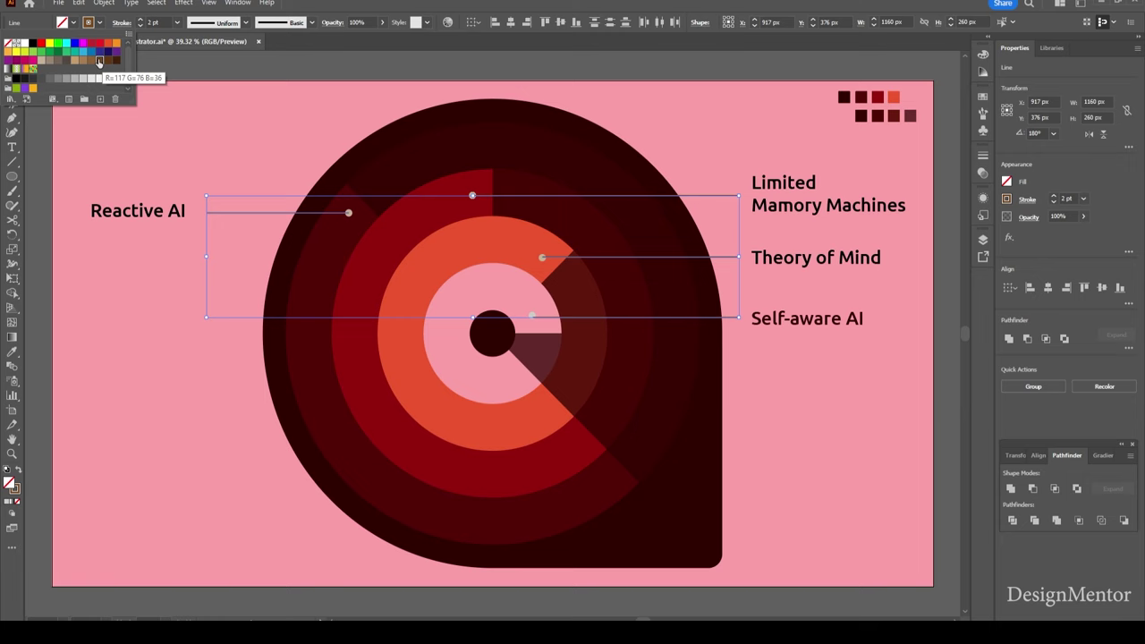
pyautogui.click(99, 61)
pyautogui.keyDown('shift'); pyautogui.click(272, 215); pyautogui.keyUp('shift')
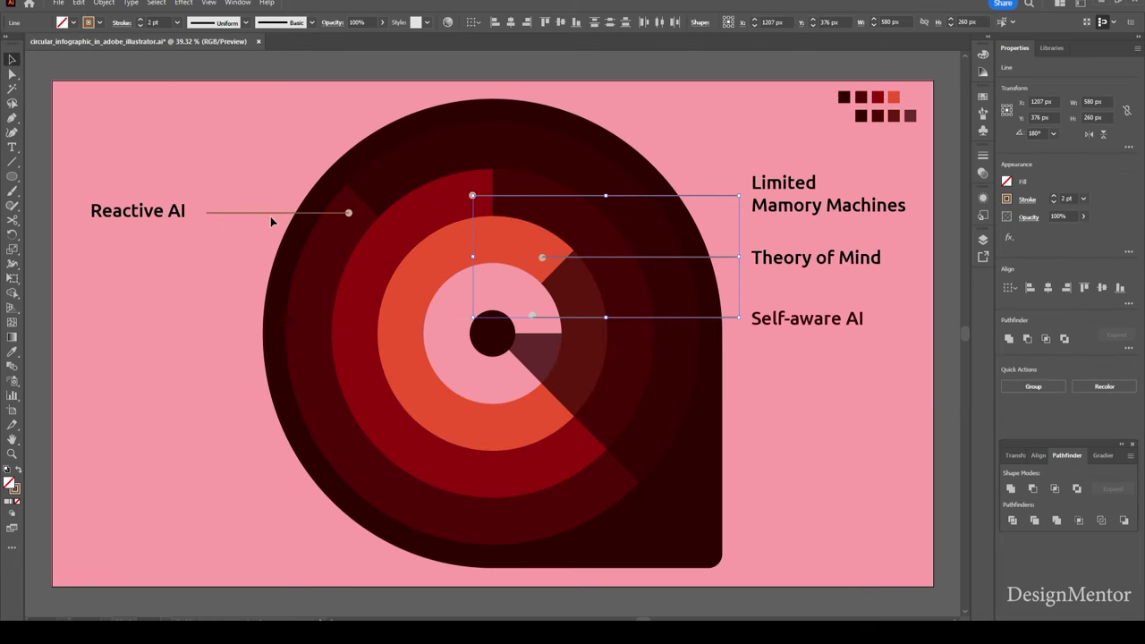
pyautogui.keyDown('shift'); pyautogui.click(272, 215); pyautogui.keyUp('shift')
pyautogui.click(100, 22)
pyautogui.click(100, 61)
pyautogui.click(287, 76)
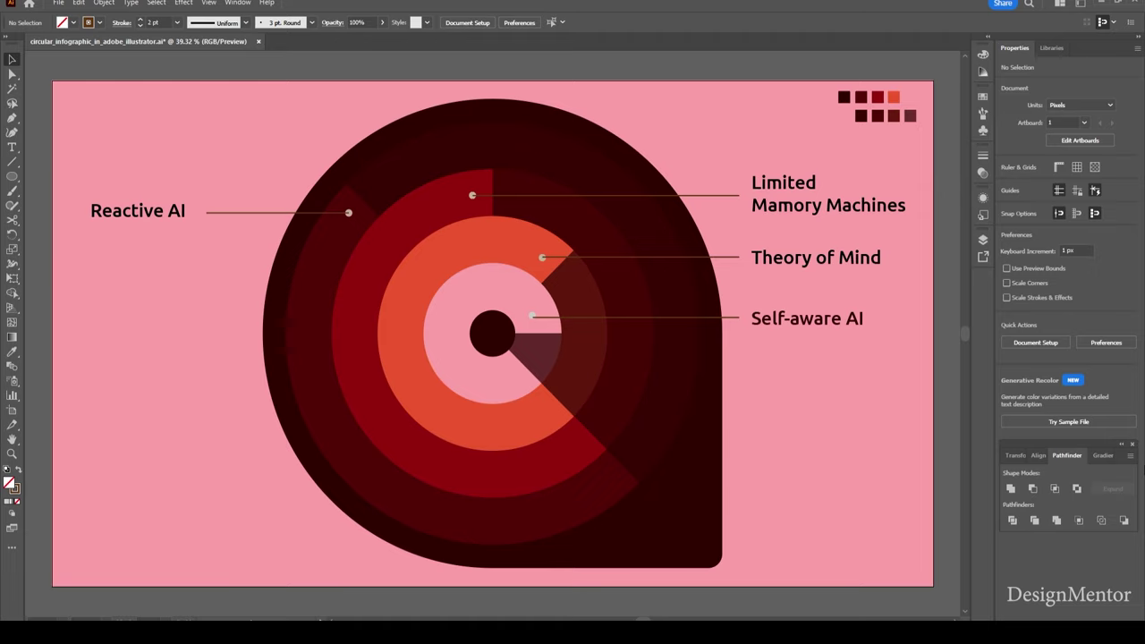
# - Marquee-select the colour squares at the artboard's top right and delete them
pyautogui.moveTo(924, 132); pyautogui.dragTo(832, 87)
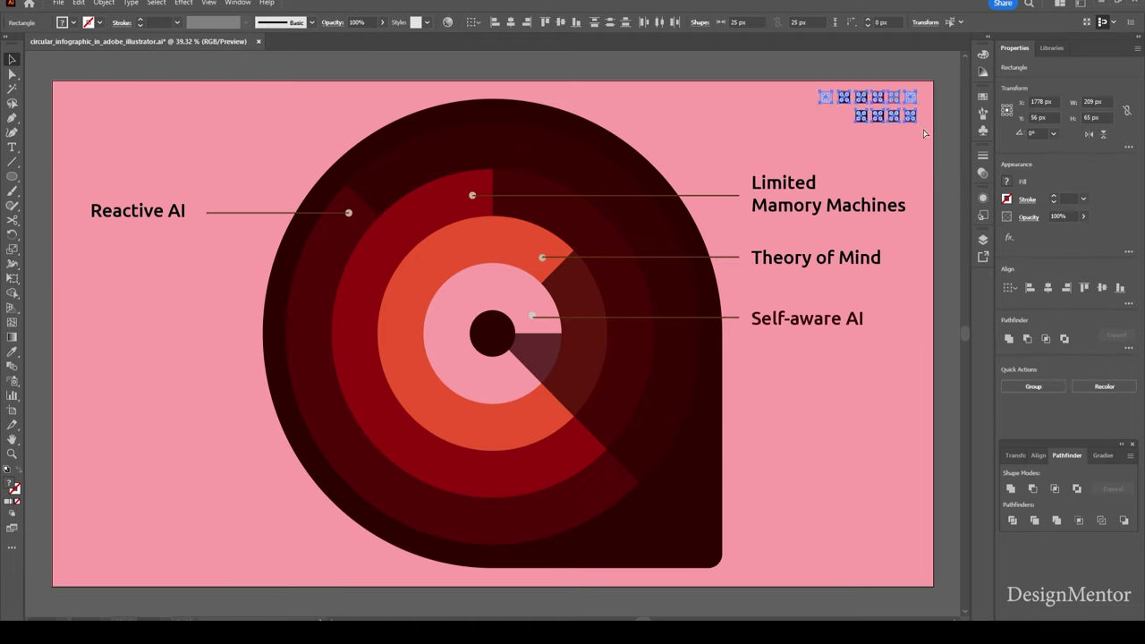
pyautogui.press('Delete')
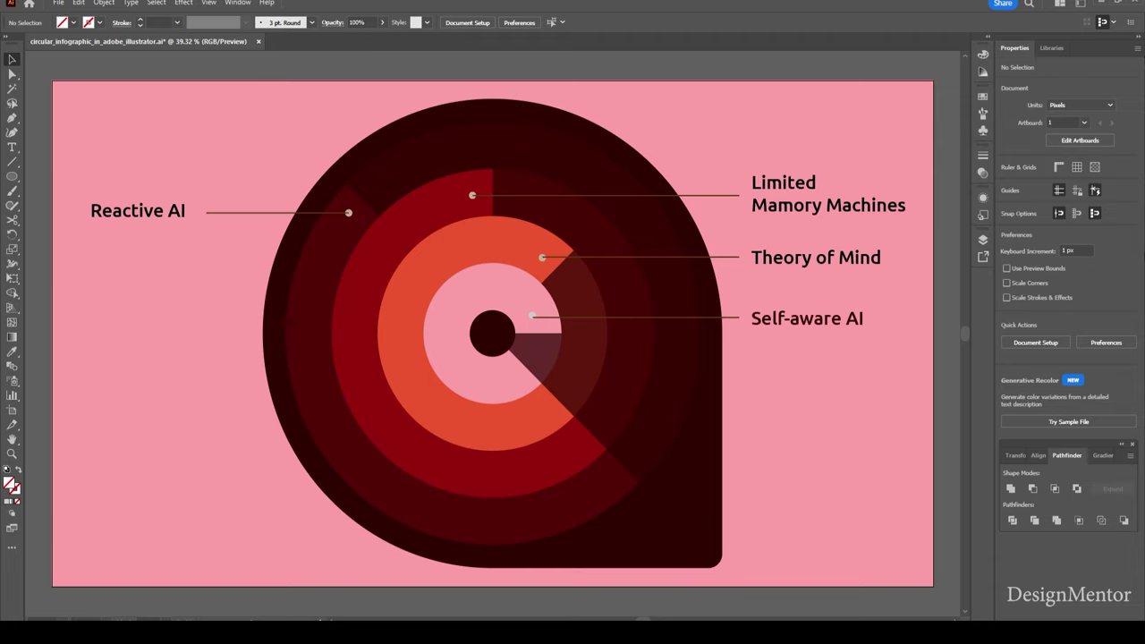